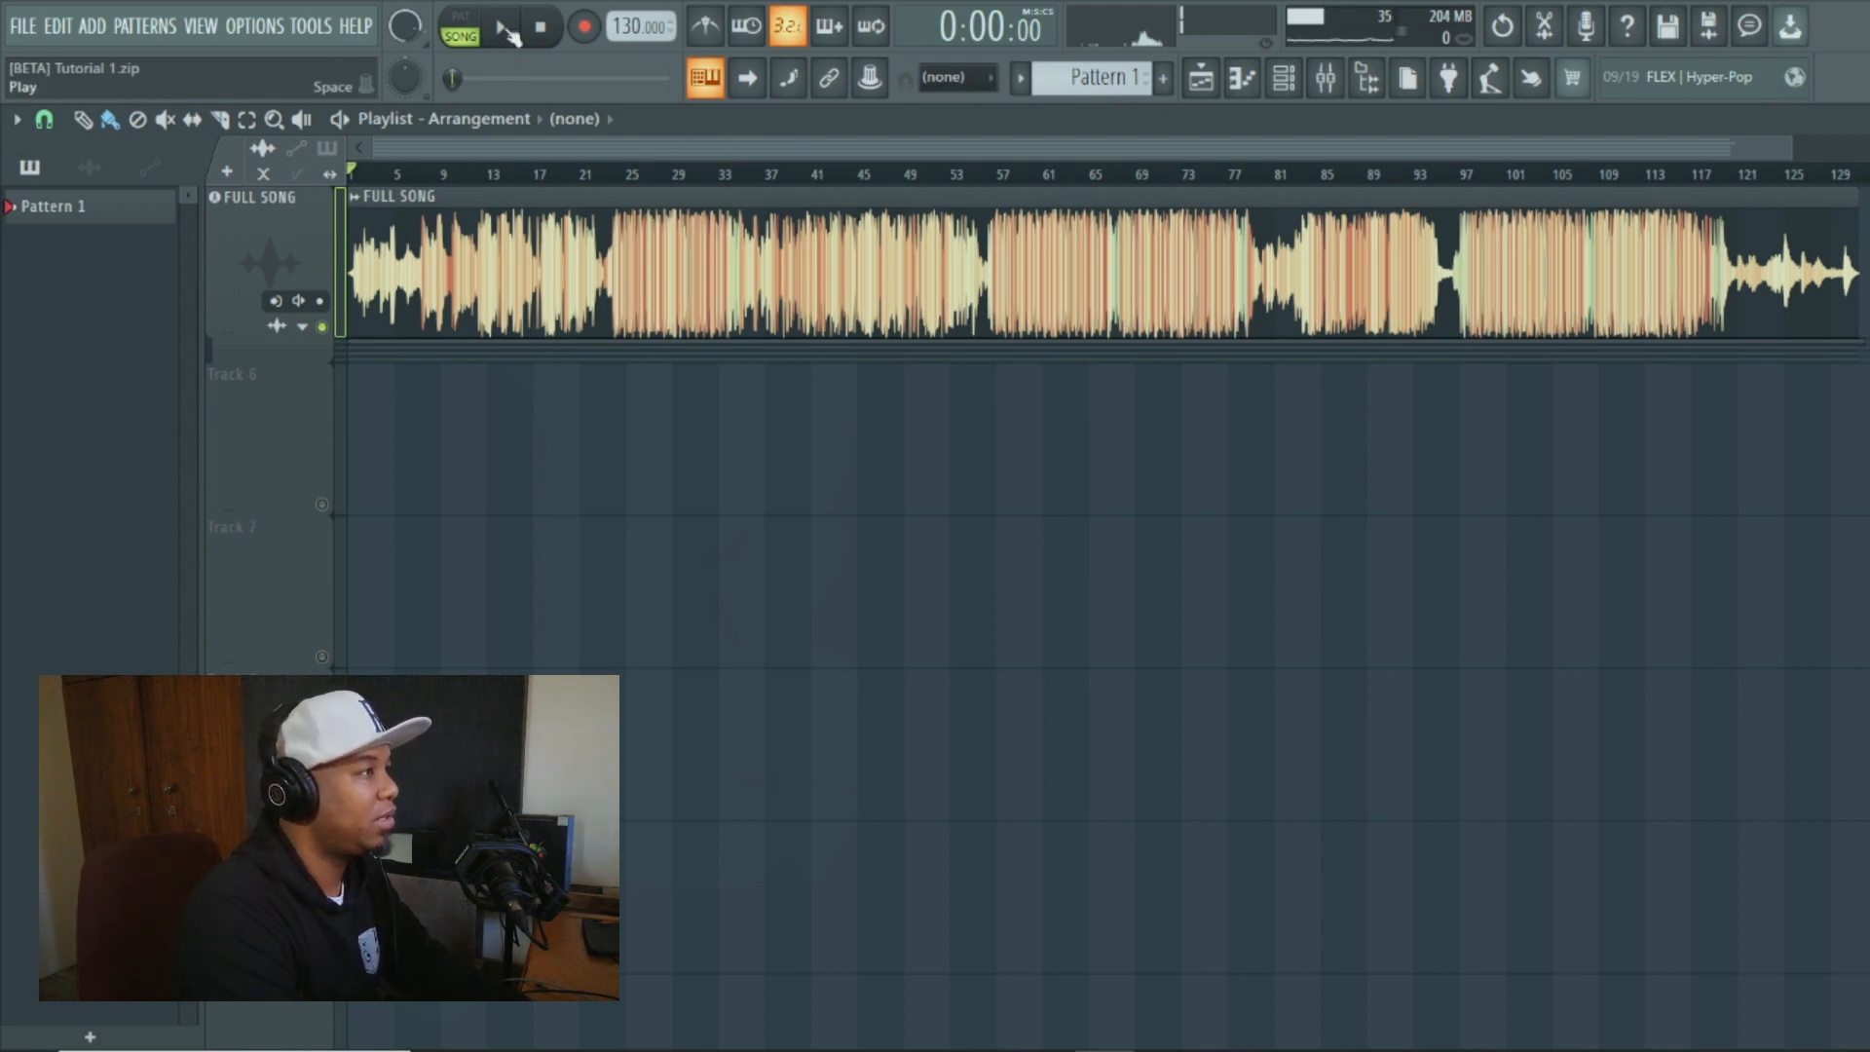
- Play the full song from the beginning to hear the original mix, and stop playback
{"action": "key", "text": "space"}
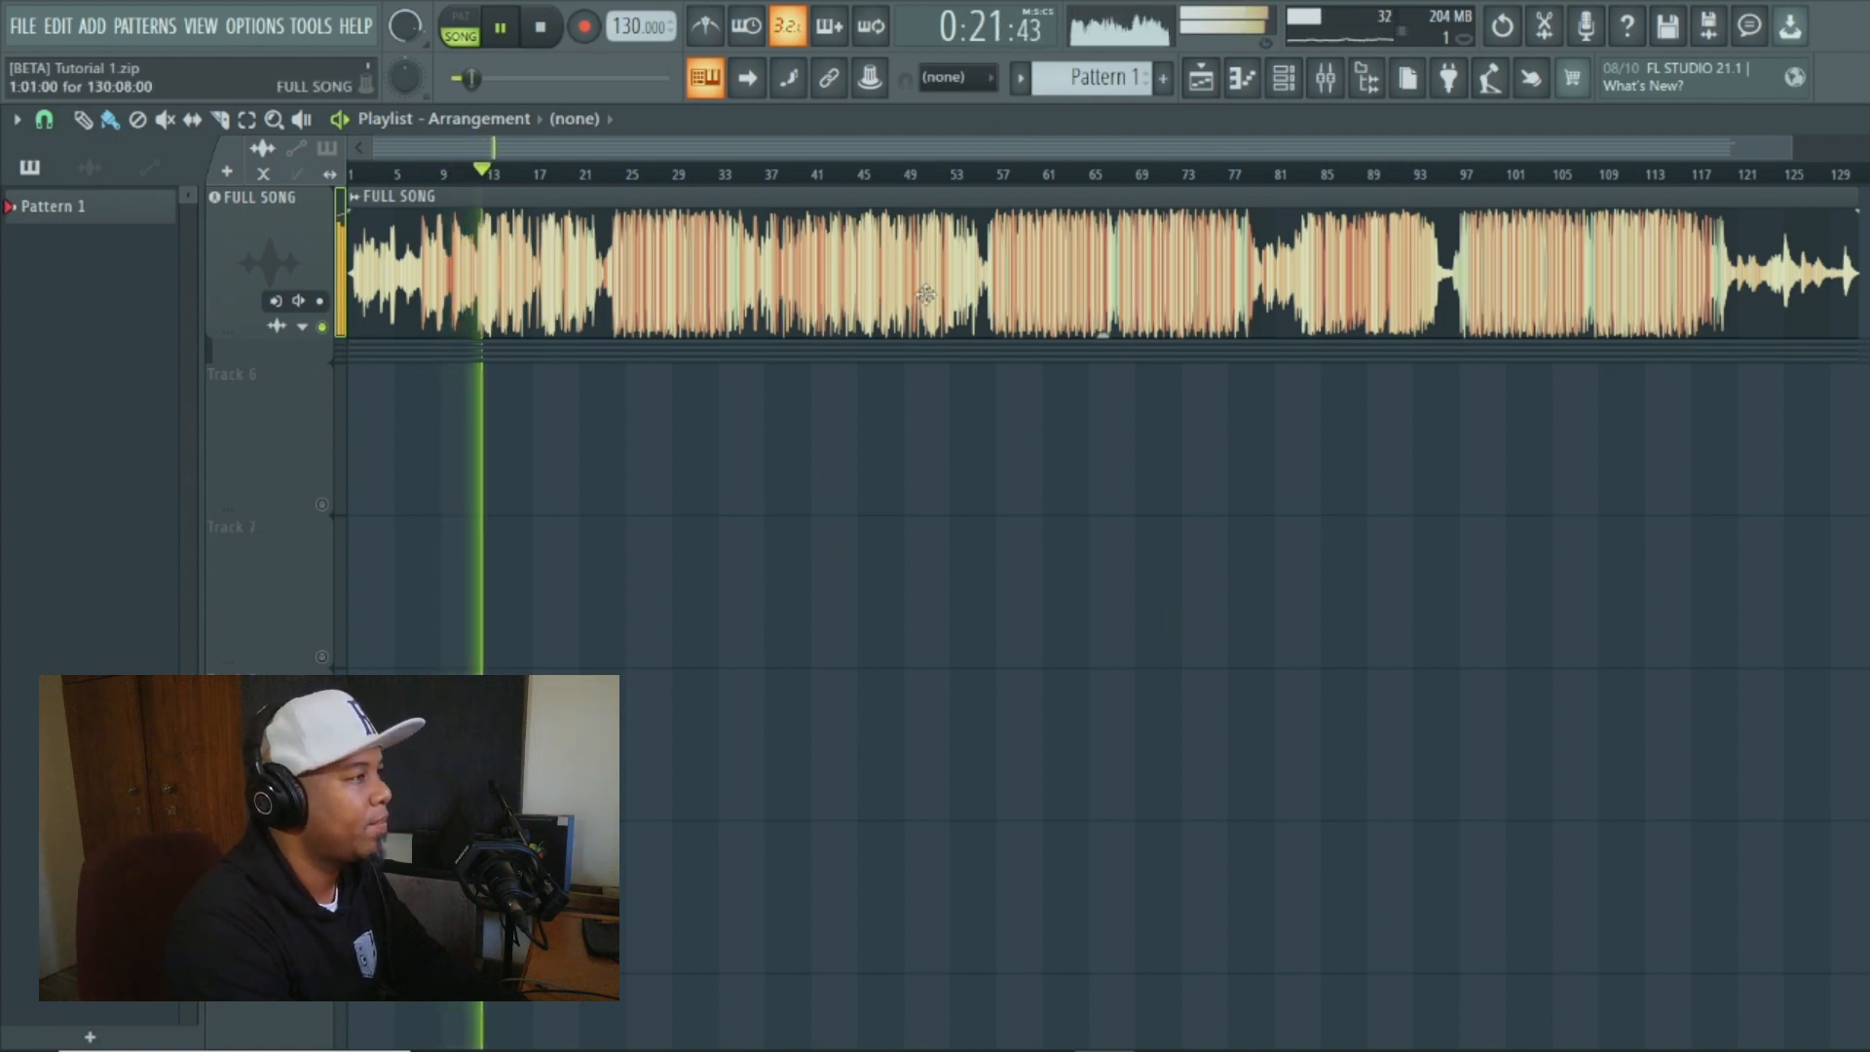
{"action": "left_click", "coordinate": [540, 27]}
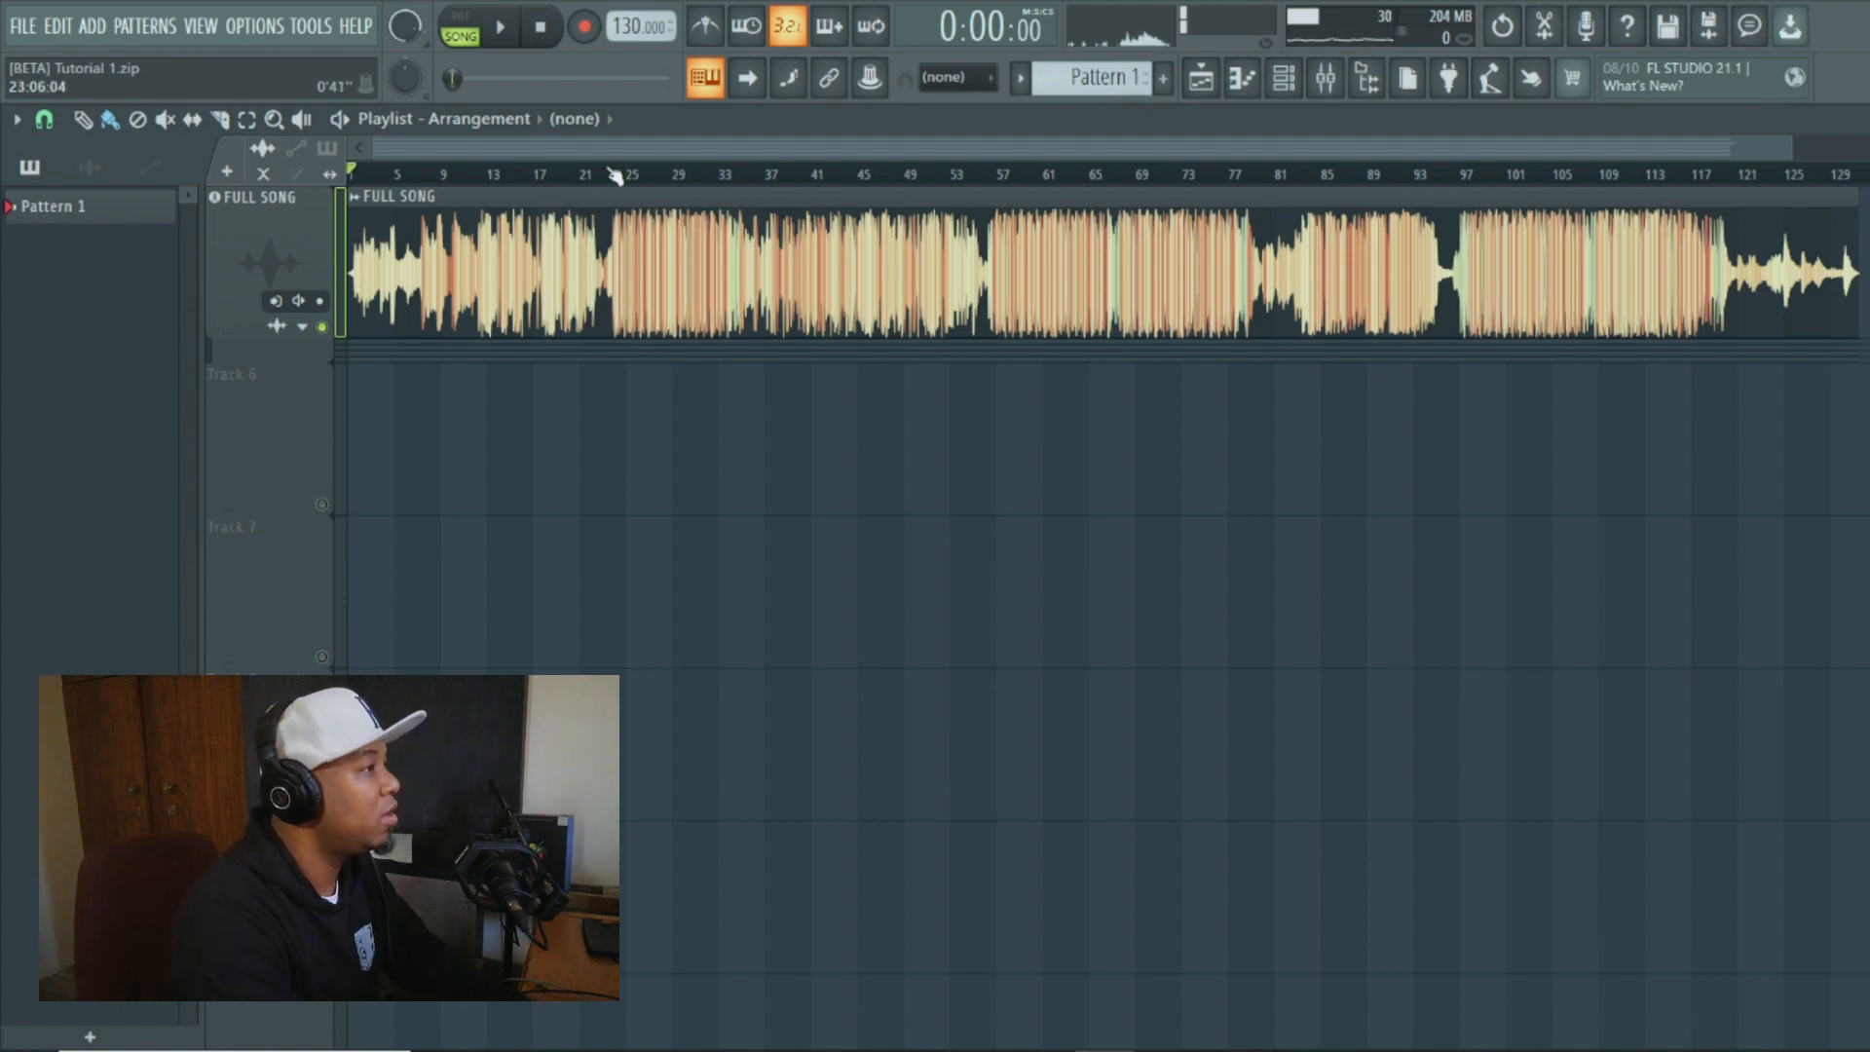
- Extract the drums, bass, instruments and vocals stems from the FULL SONG clip, with Mute source clip applied when done
{"action": "left_click", "coordinate": [360, 204]}
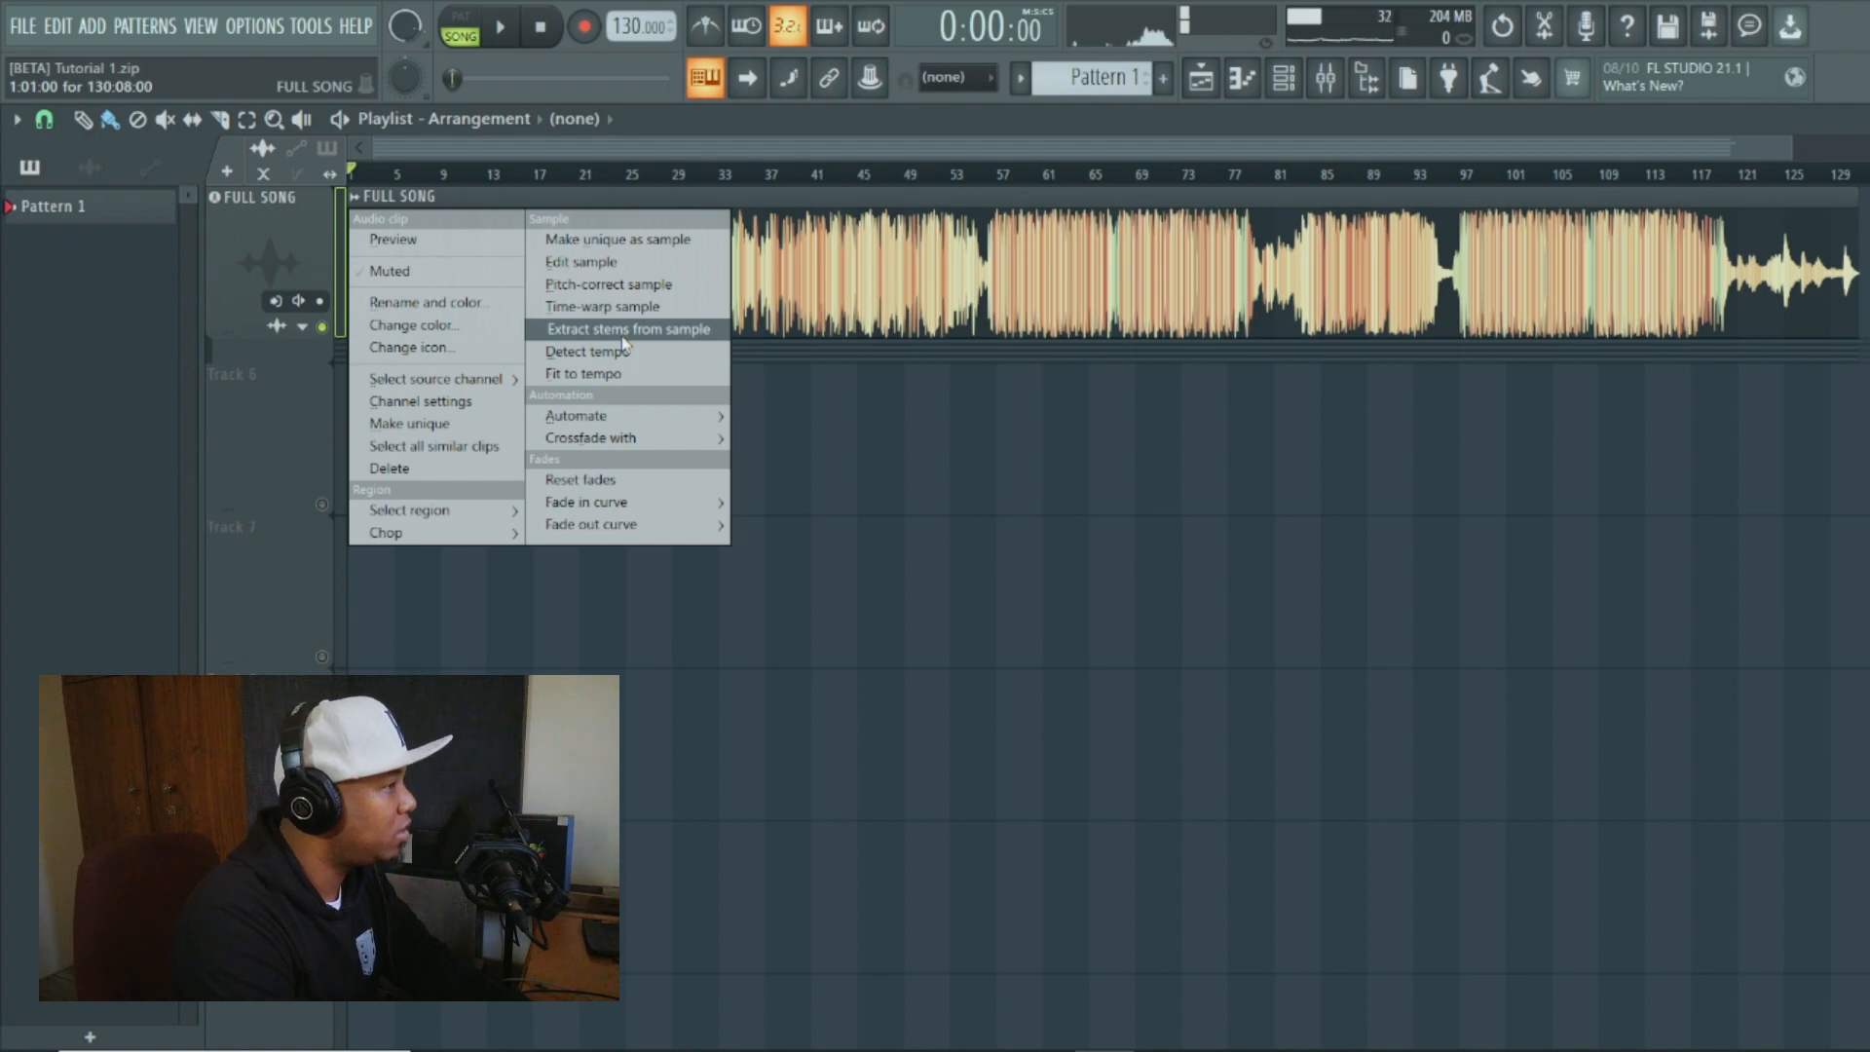
{"action": "left_click", "coordinate": [653, 331]}
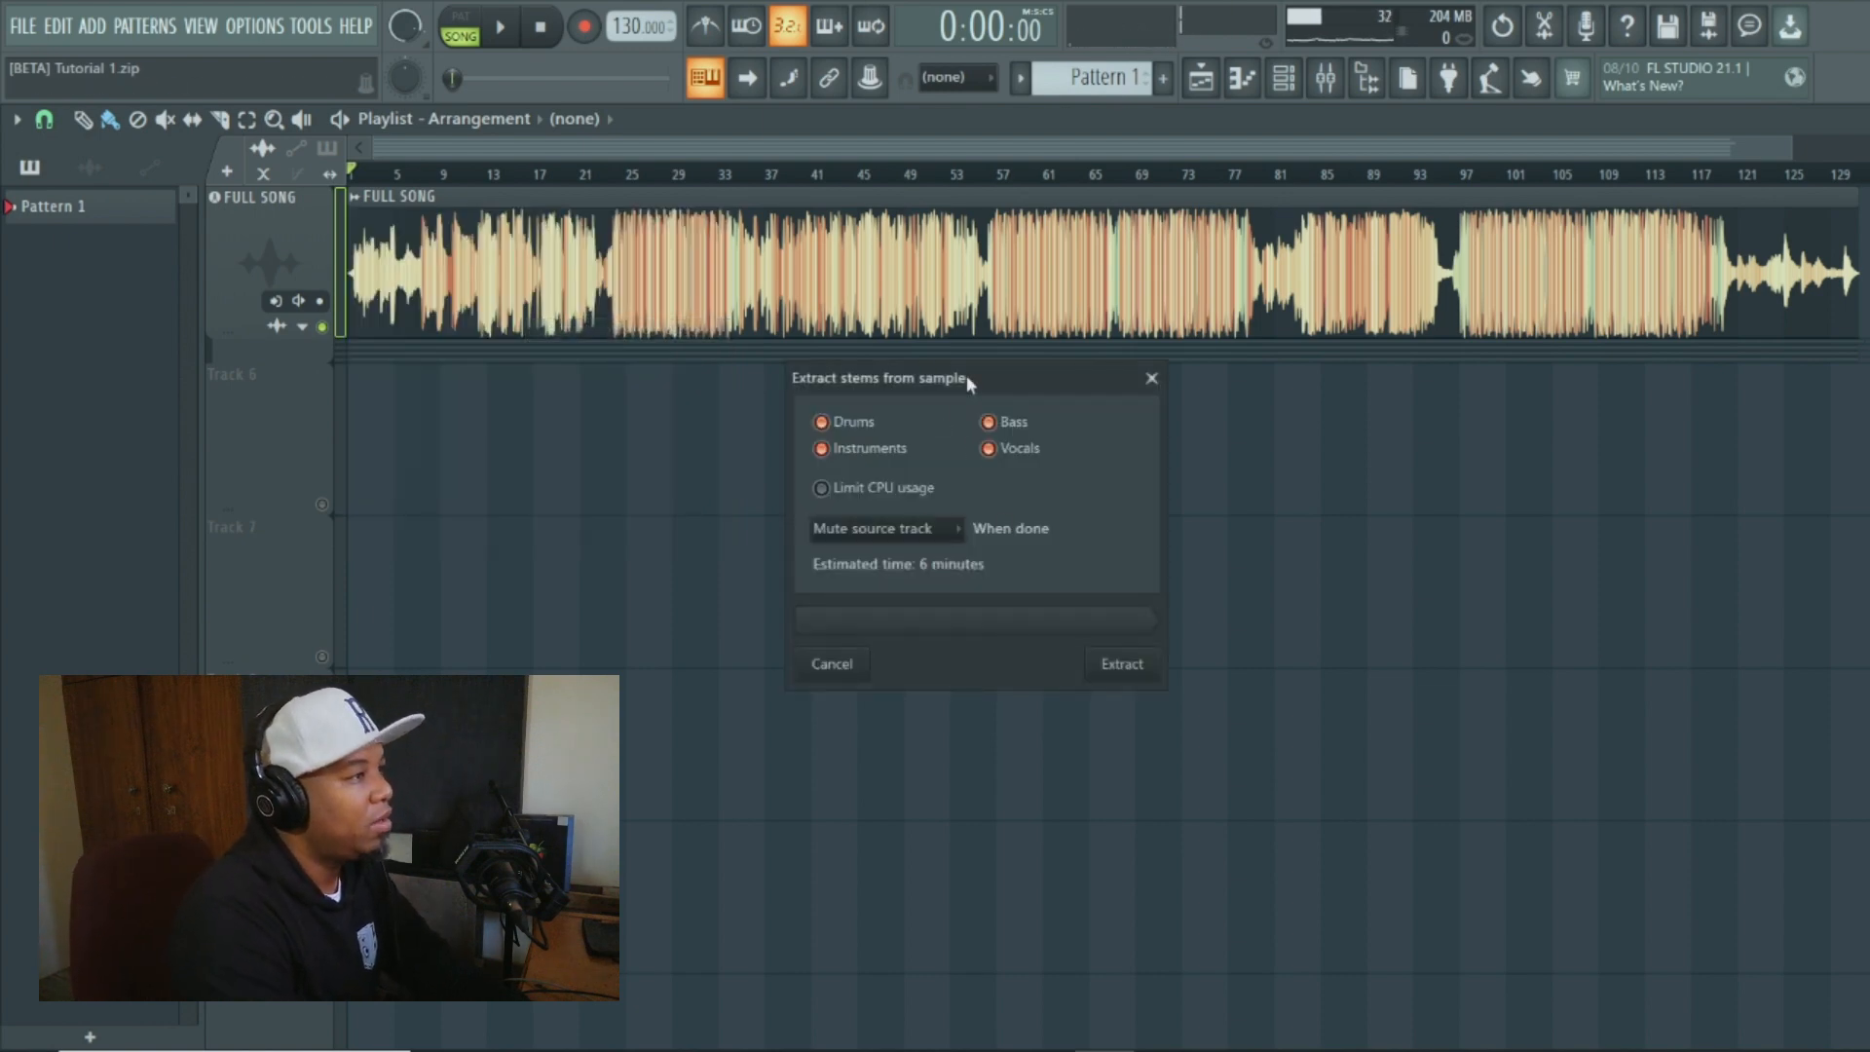
{"action": "left_click_drag", "start_coordinate": [966, 376], "coordinate": [922, 366]}
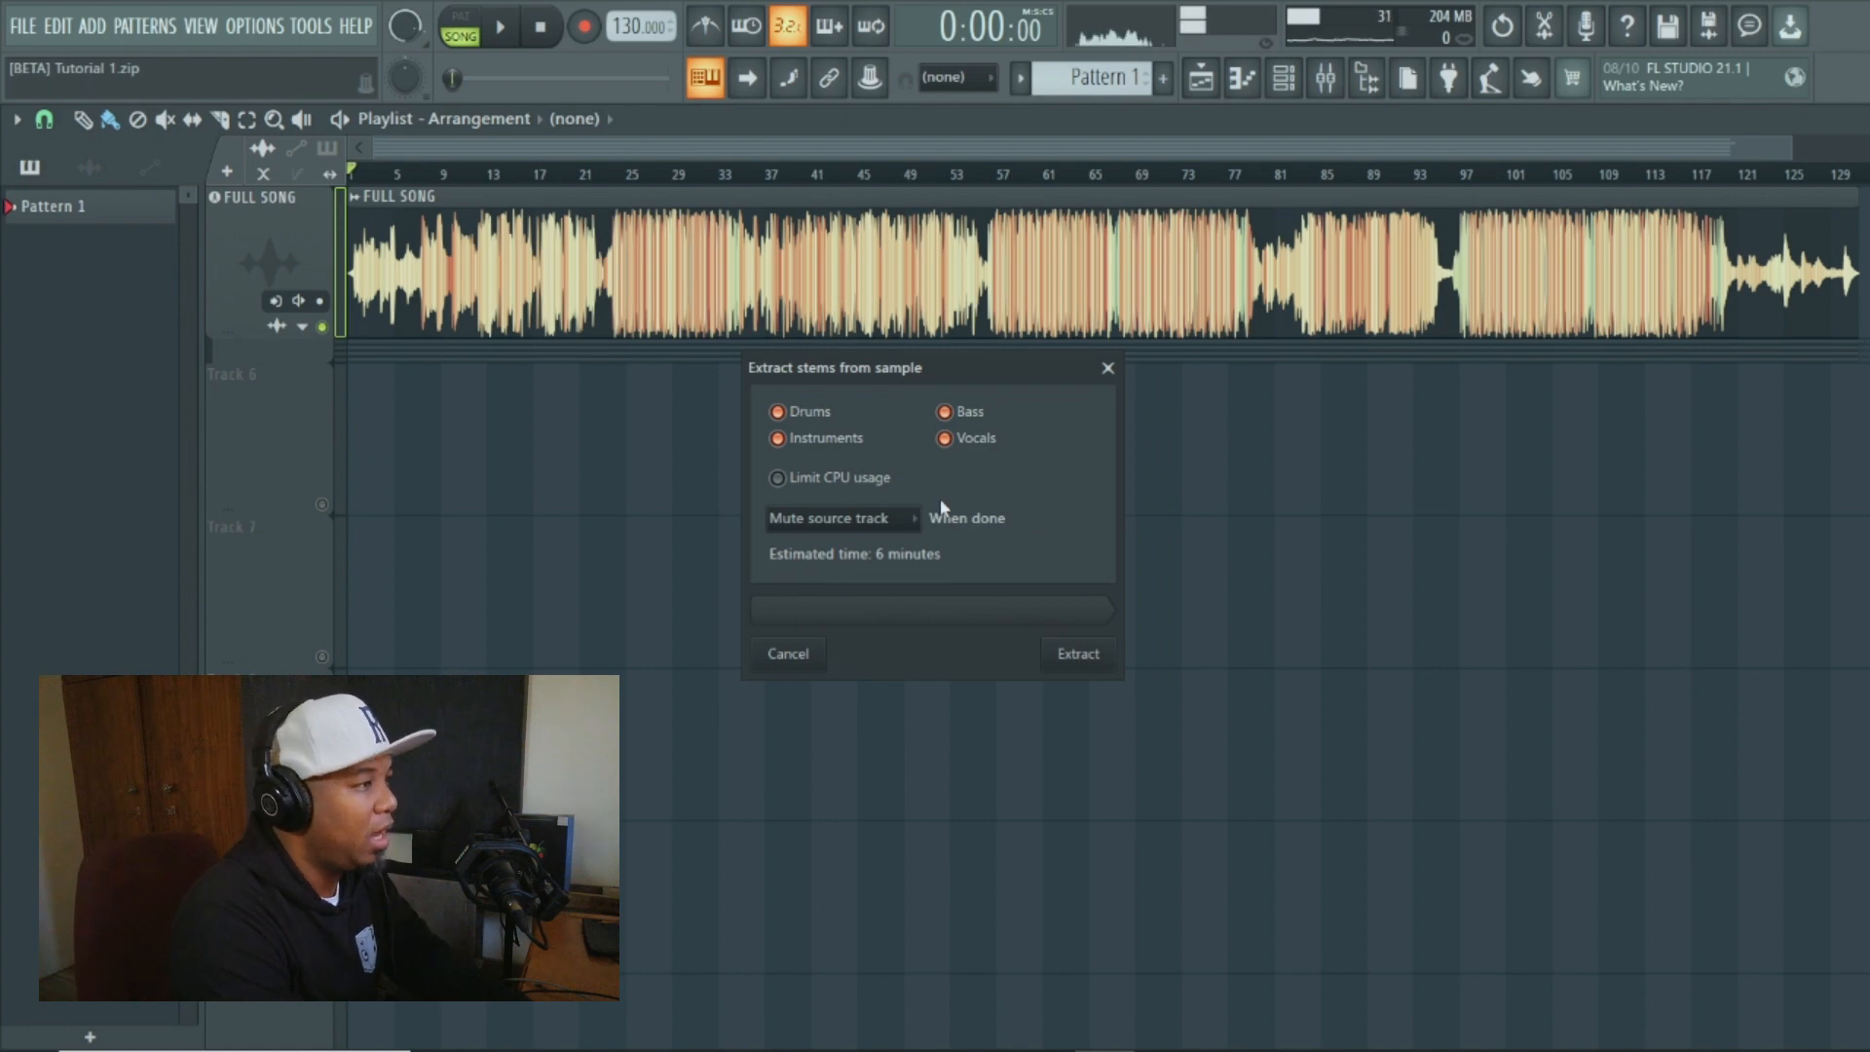
{"action": "left_click_drag", "start_coordinate": [887, 369], "coordinate": [911, 374]}
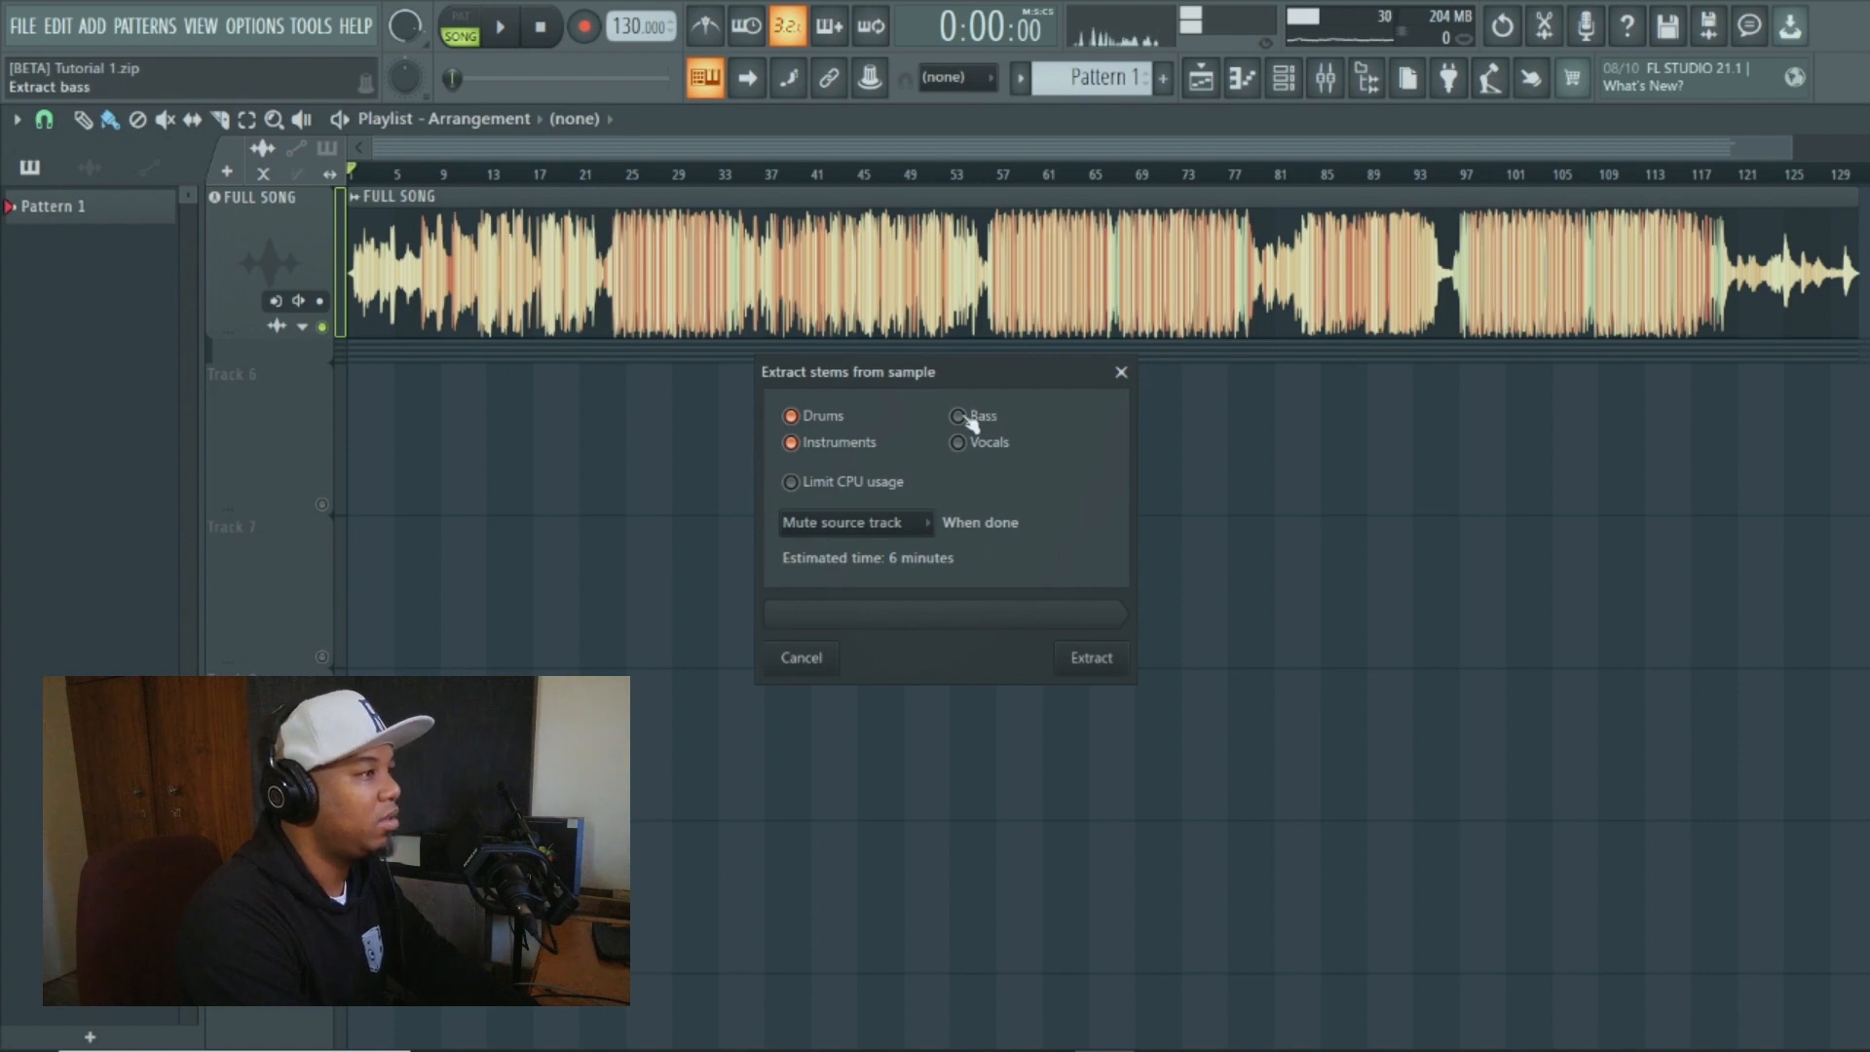
{"action": "left_click", "coordinate": [795, 484]}
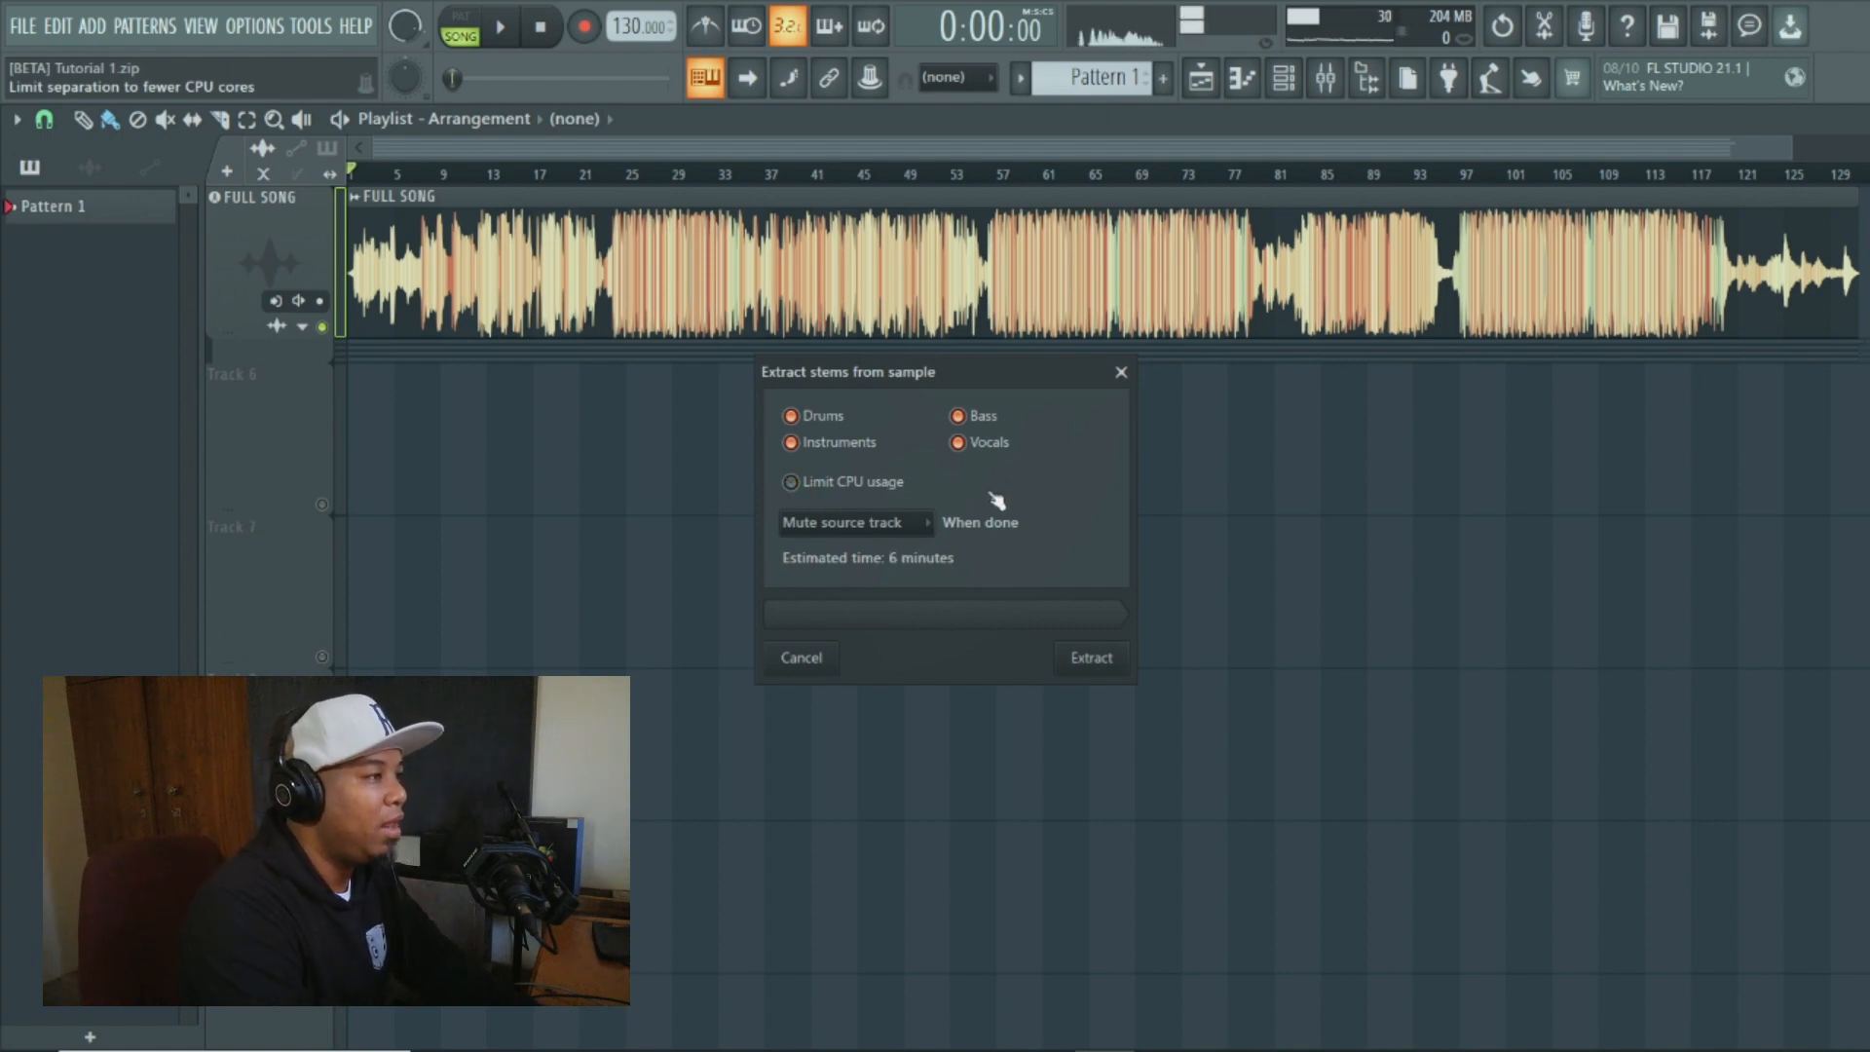
{"action": "left_click", "coordinate": [923, 526]}
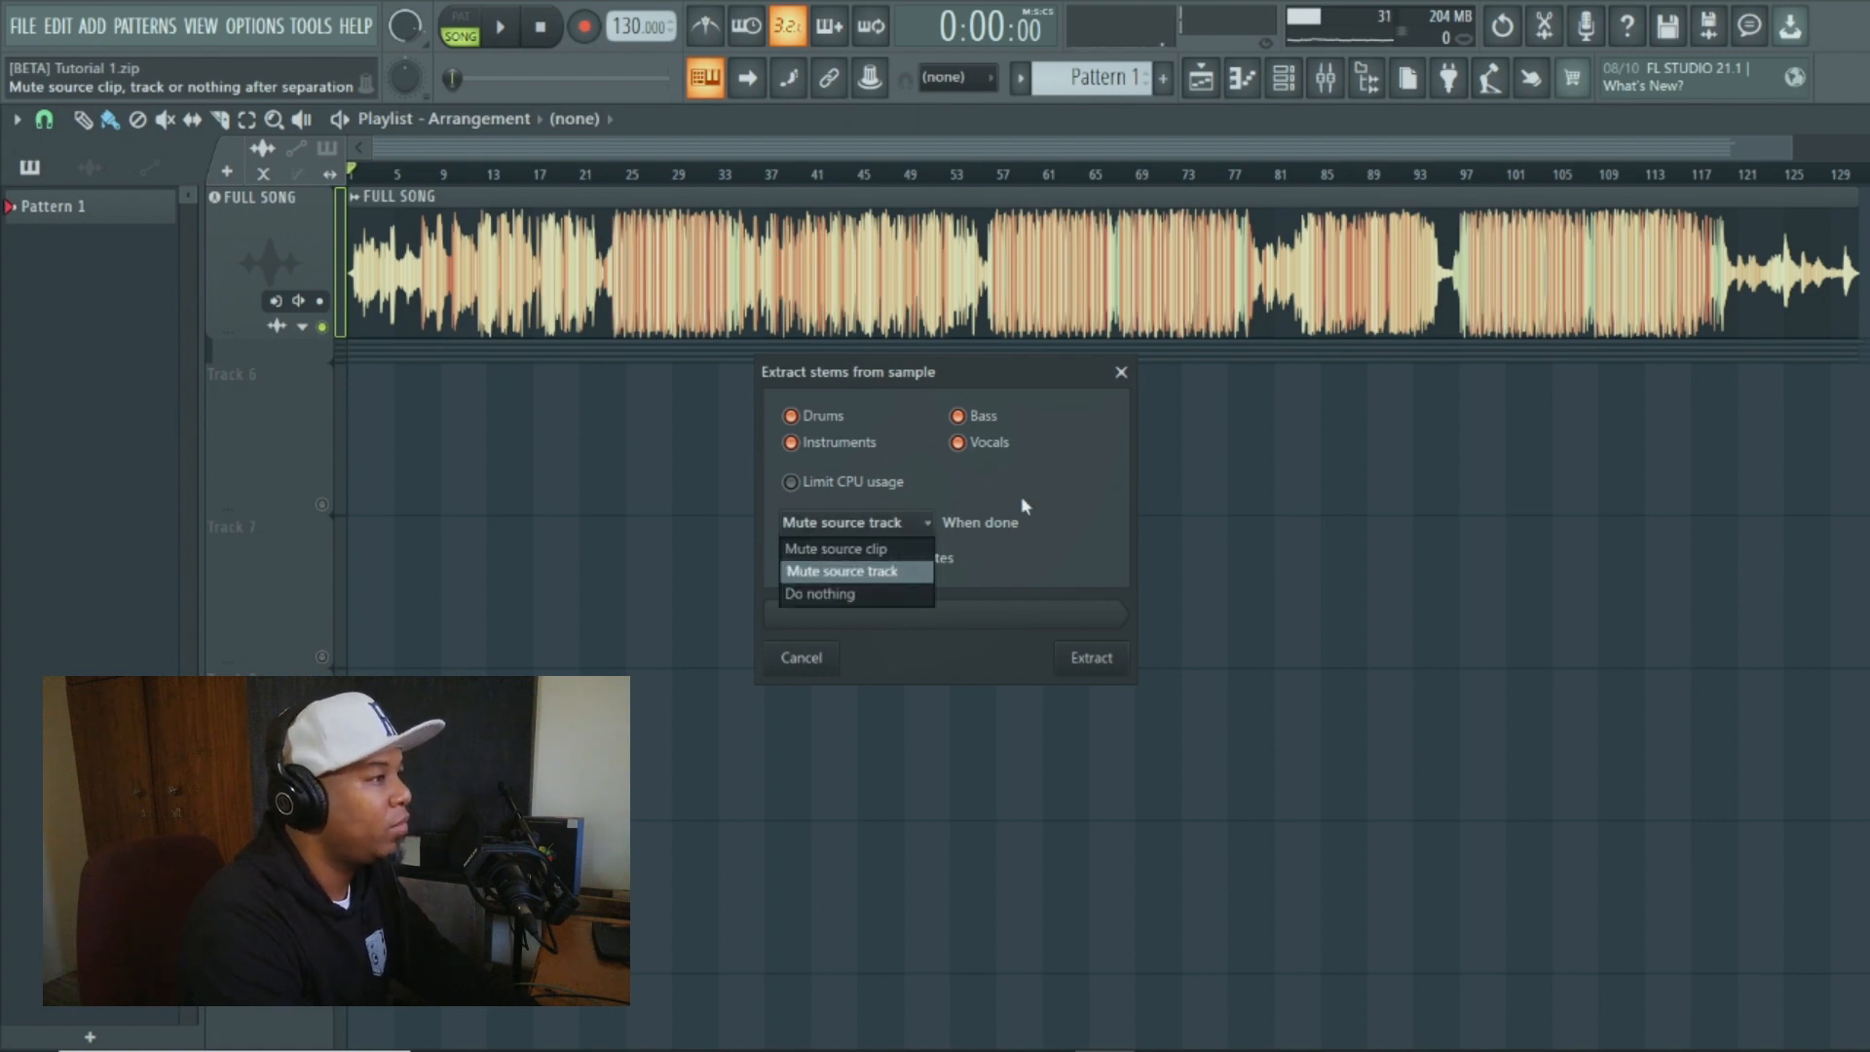
{"action": "left_click", "coordinate": [909, 551]}
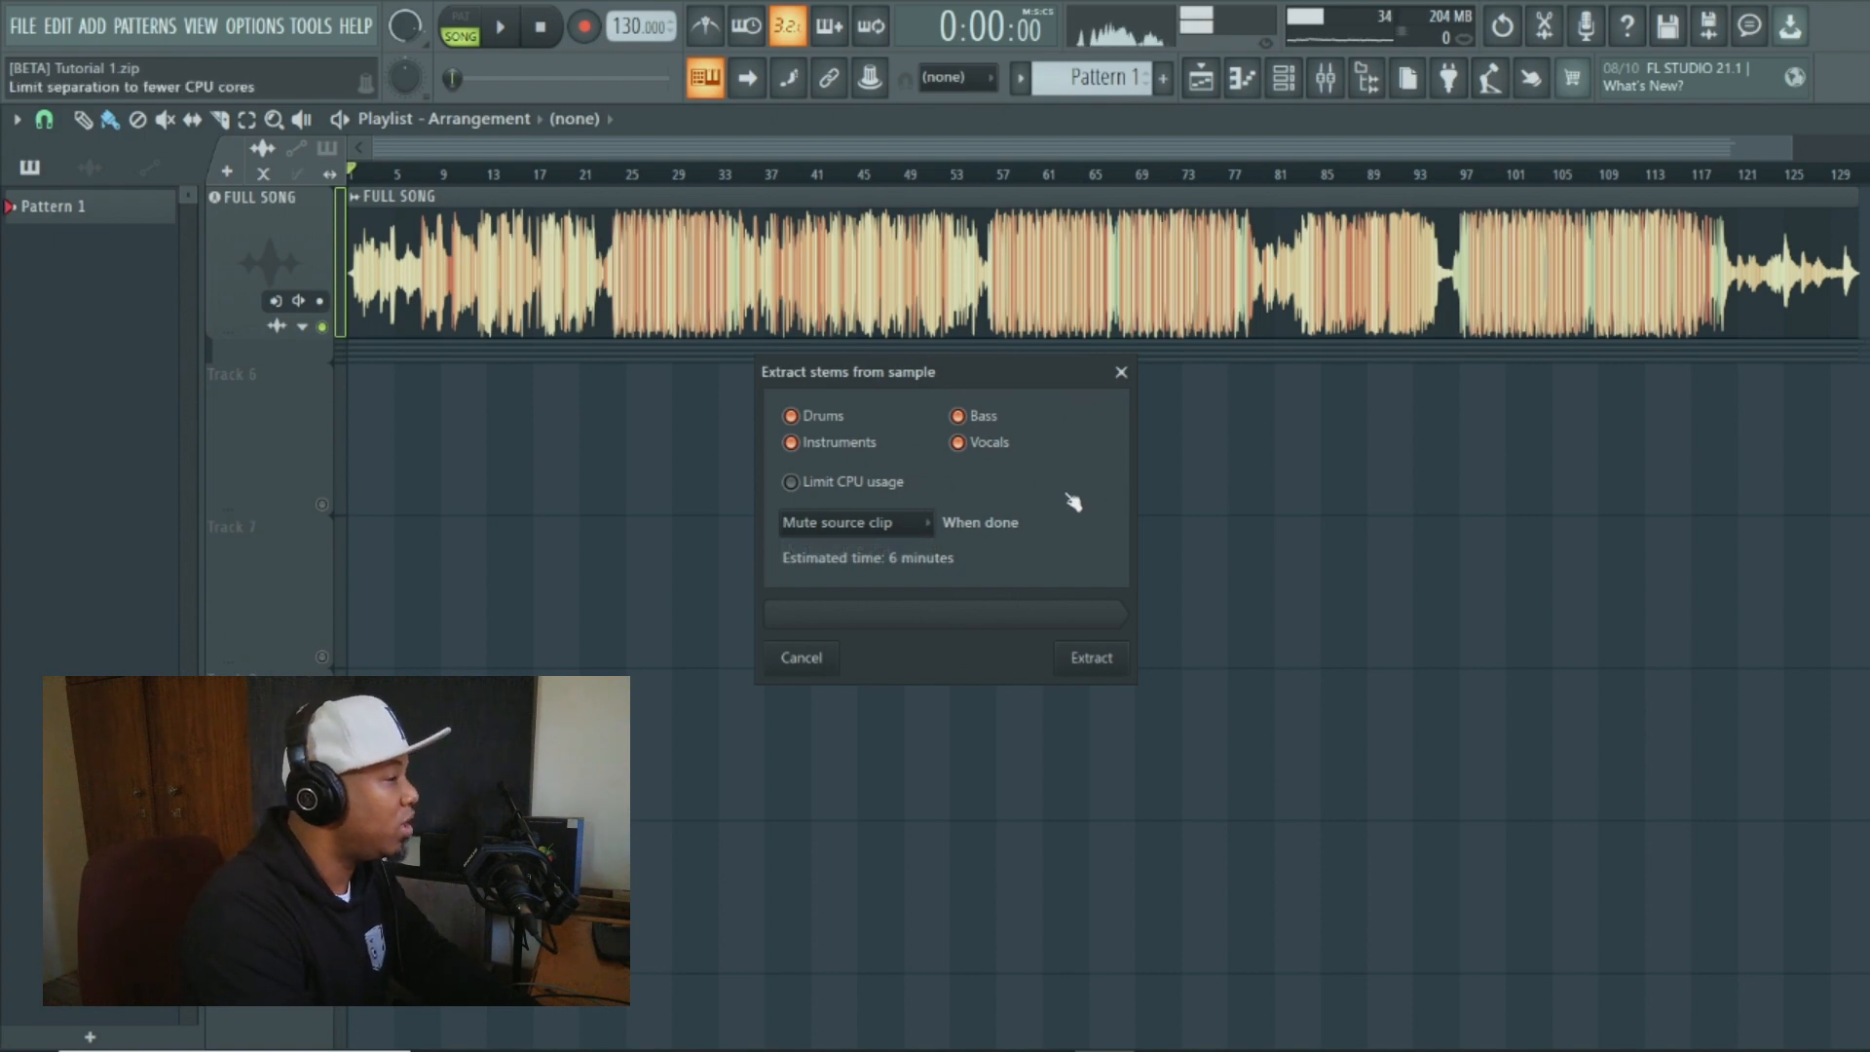
{"action": "left_click", "coordinate": [1106, 660]}
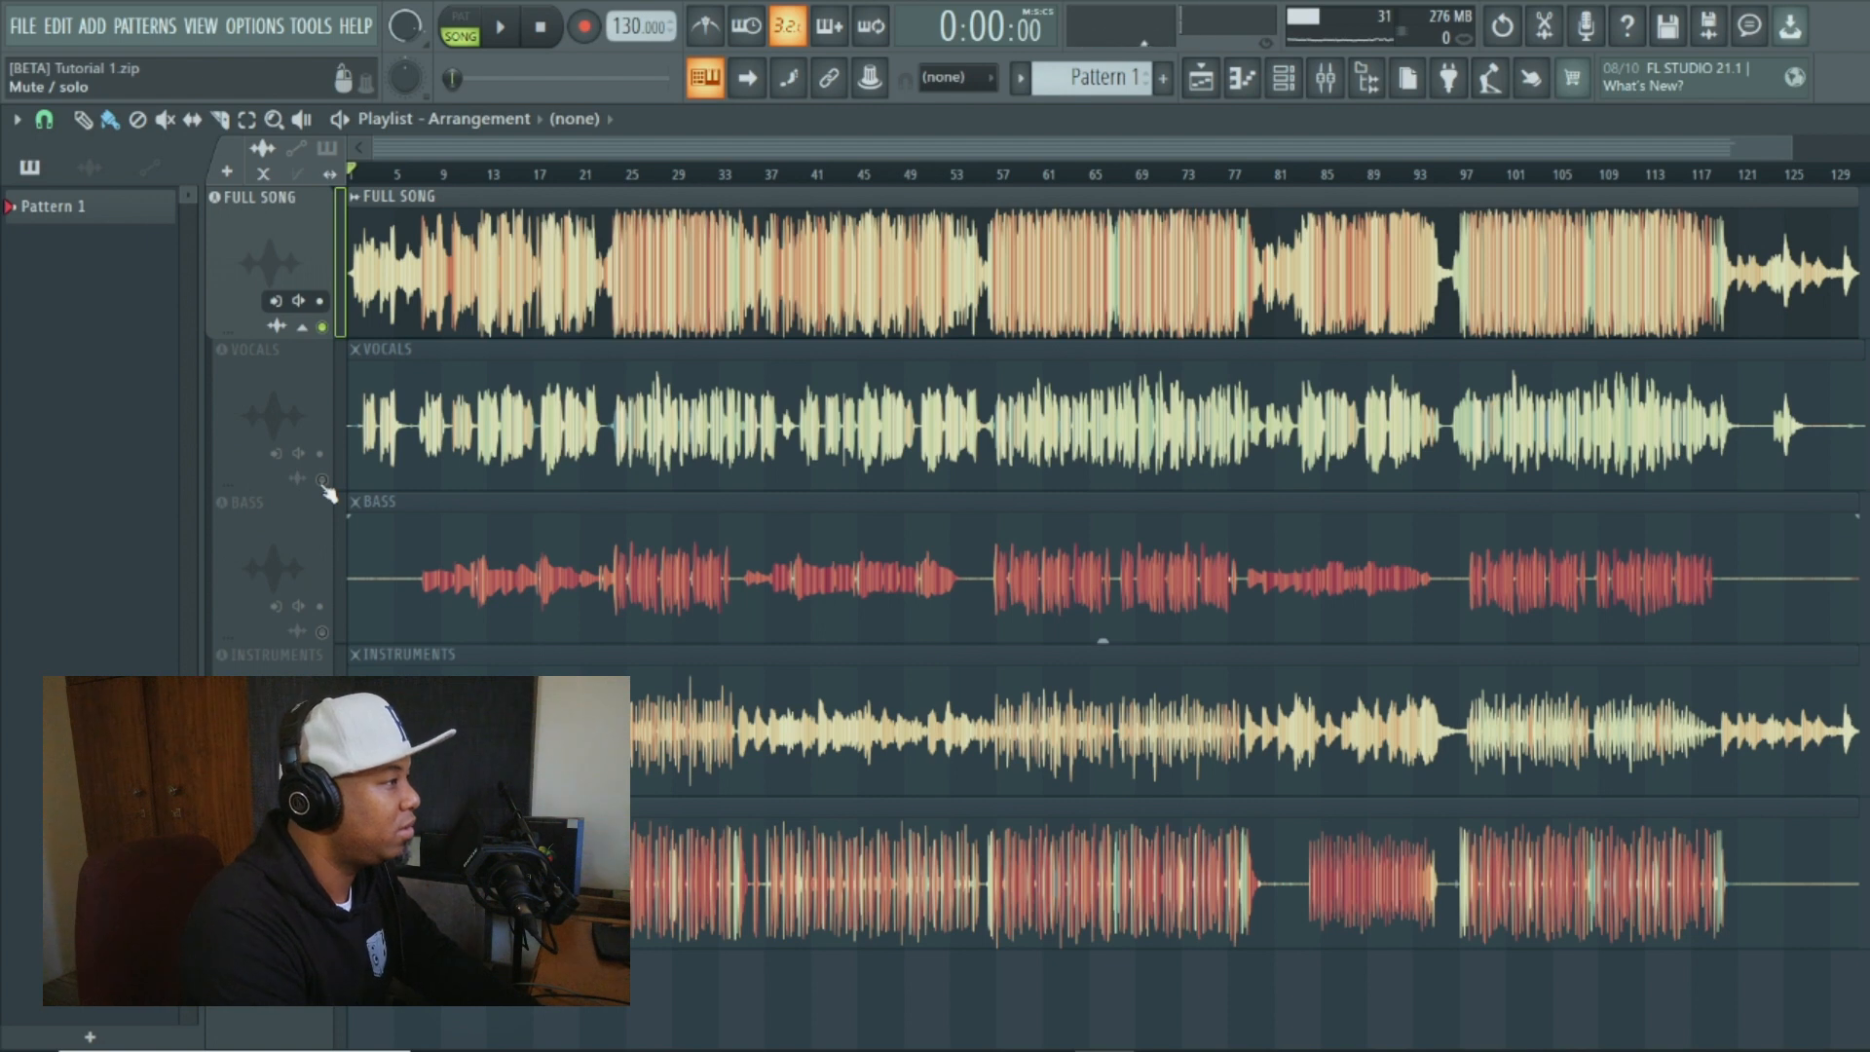
- Solo the VOCALS track and listen to it from the start of the song
{"action": "left_click", "coordinate": [323, 482]}
{"action": "key", "text": "space"}
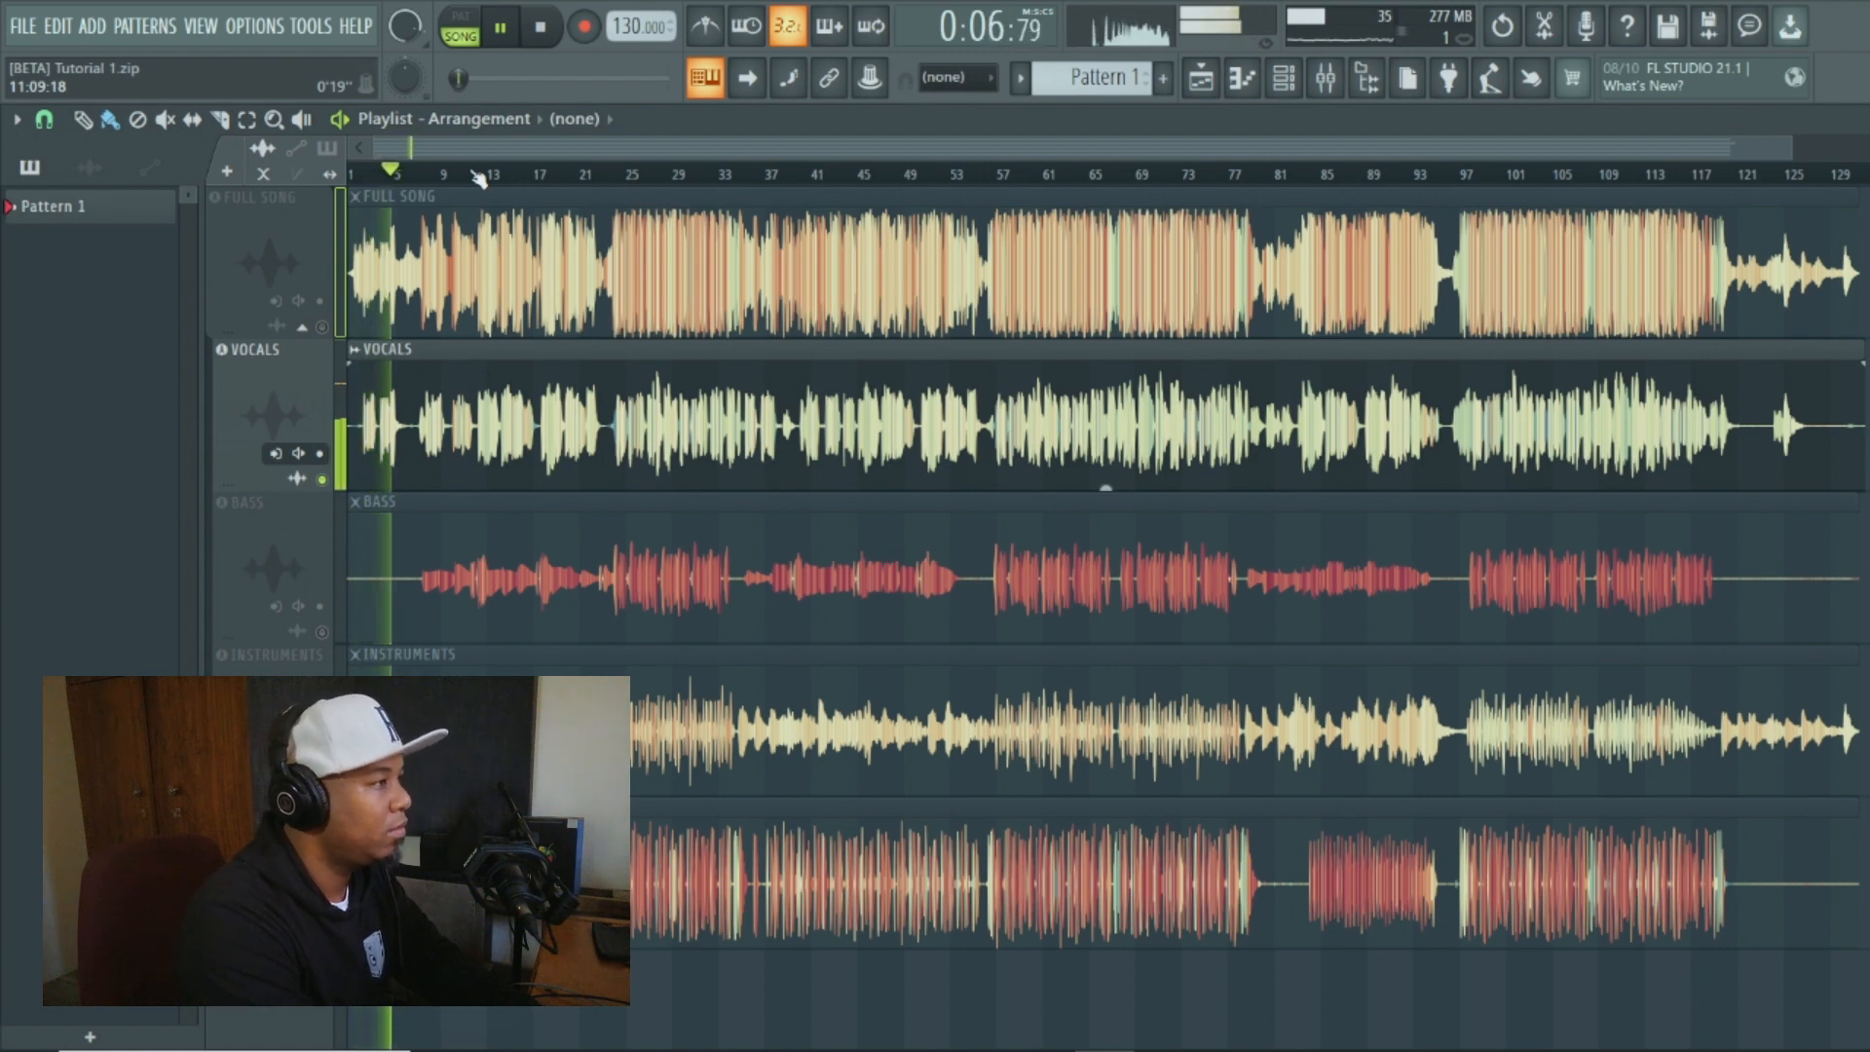
{"action": "key", "text": "space"}
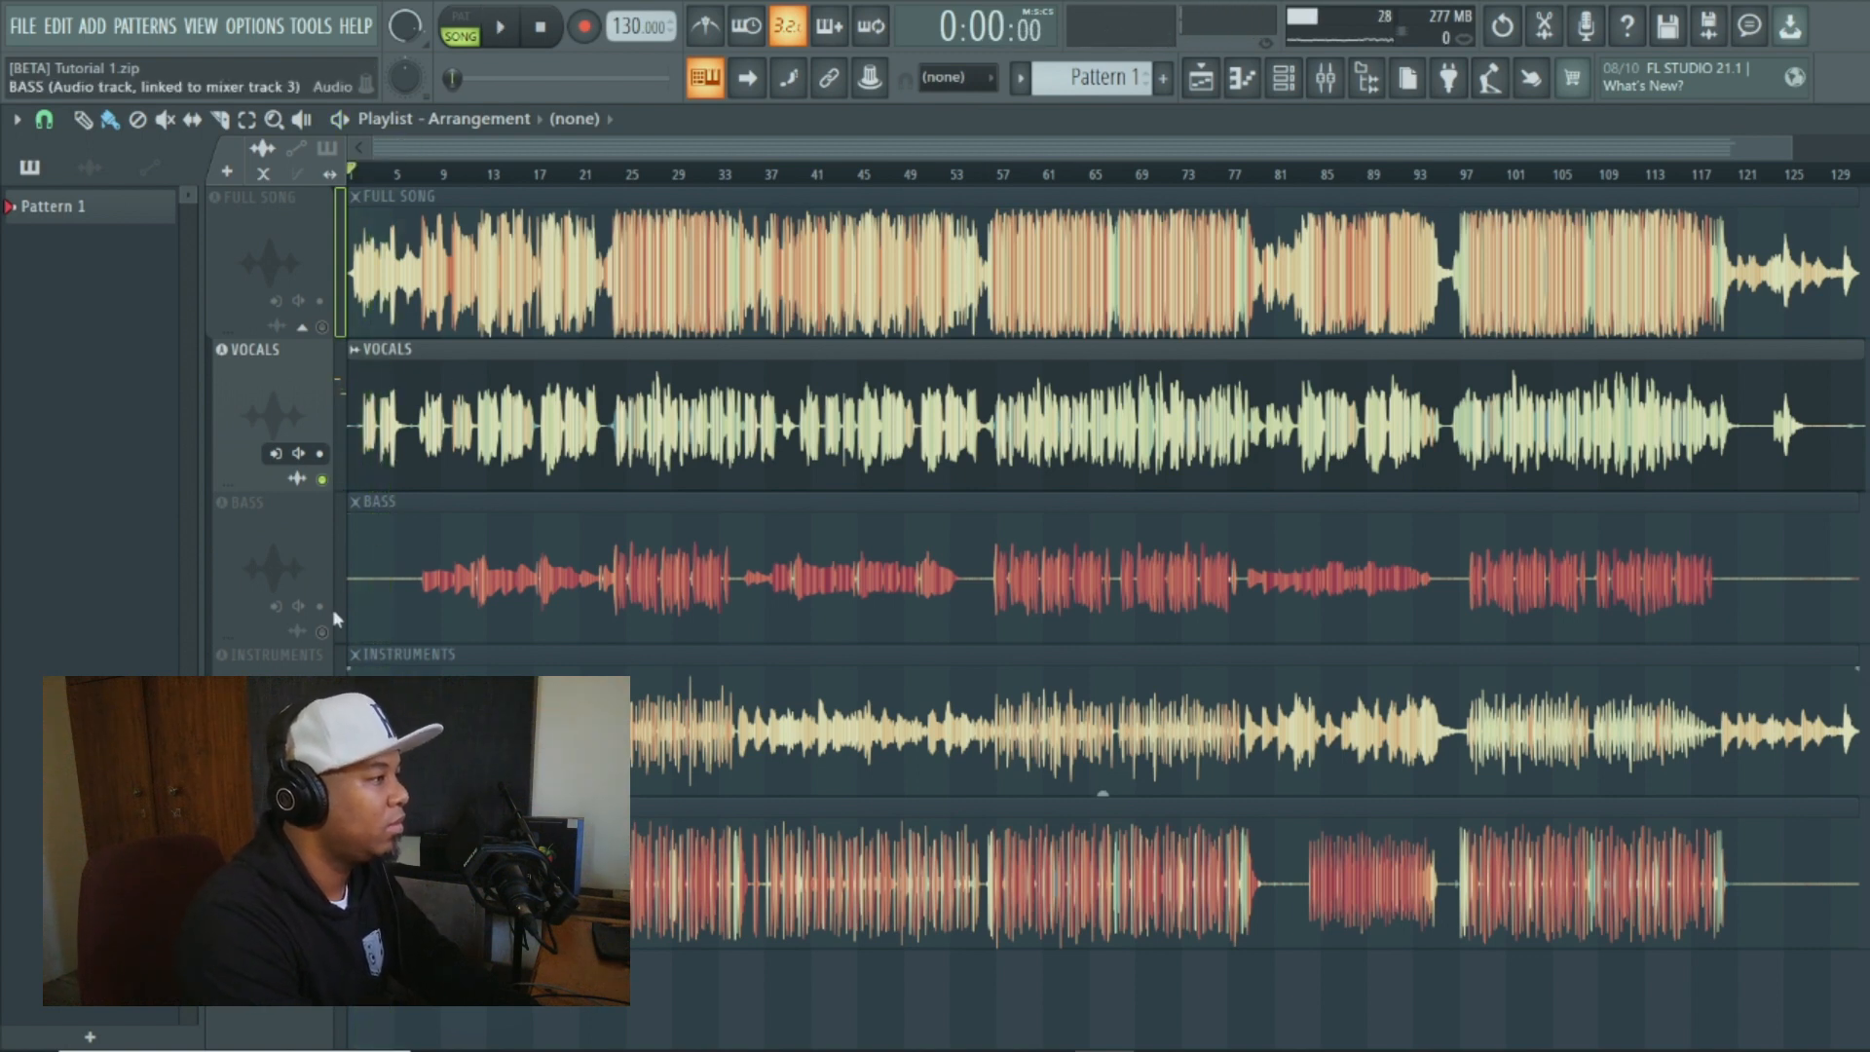
- Solo the BASS track and listen to it from around bar 23
{"action": "right_click", "coordinate": [325, 635]}
{"action": "left_click", "coordinate": [611, 173]}
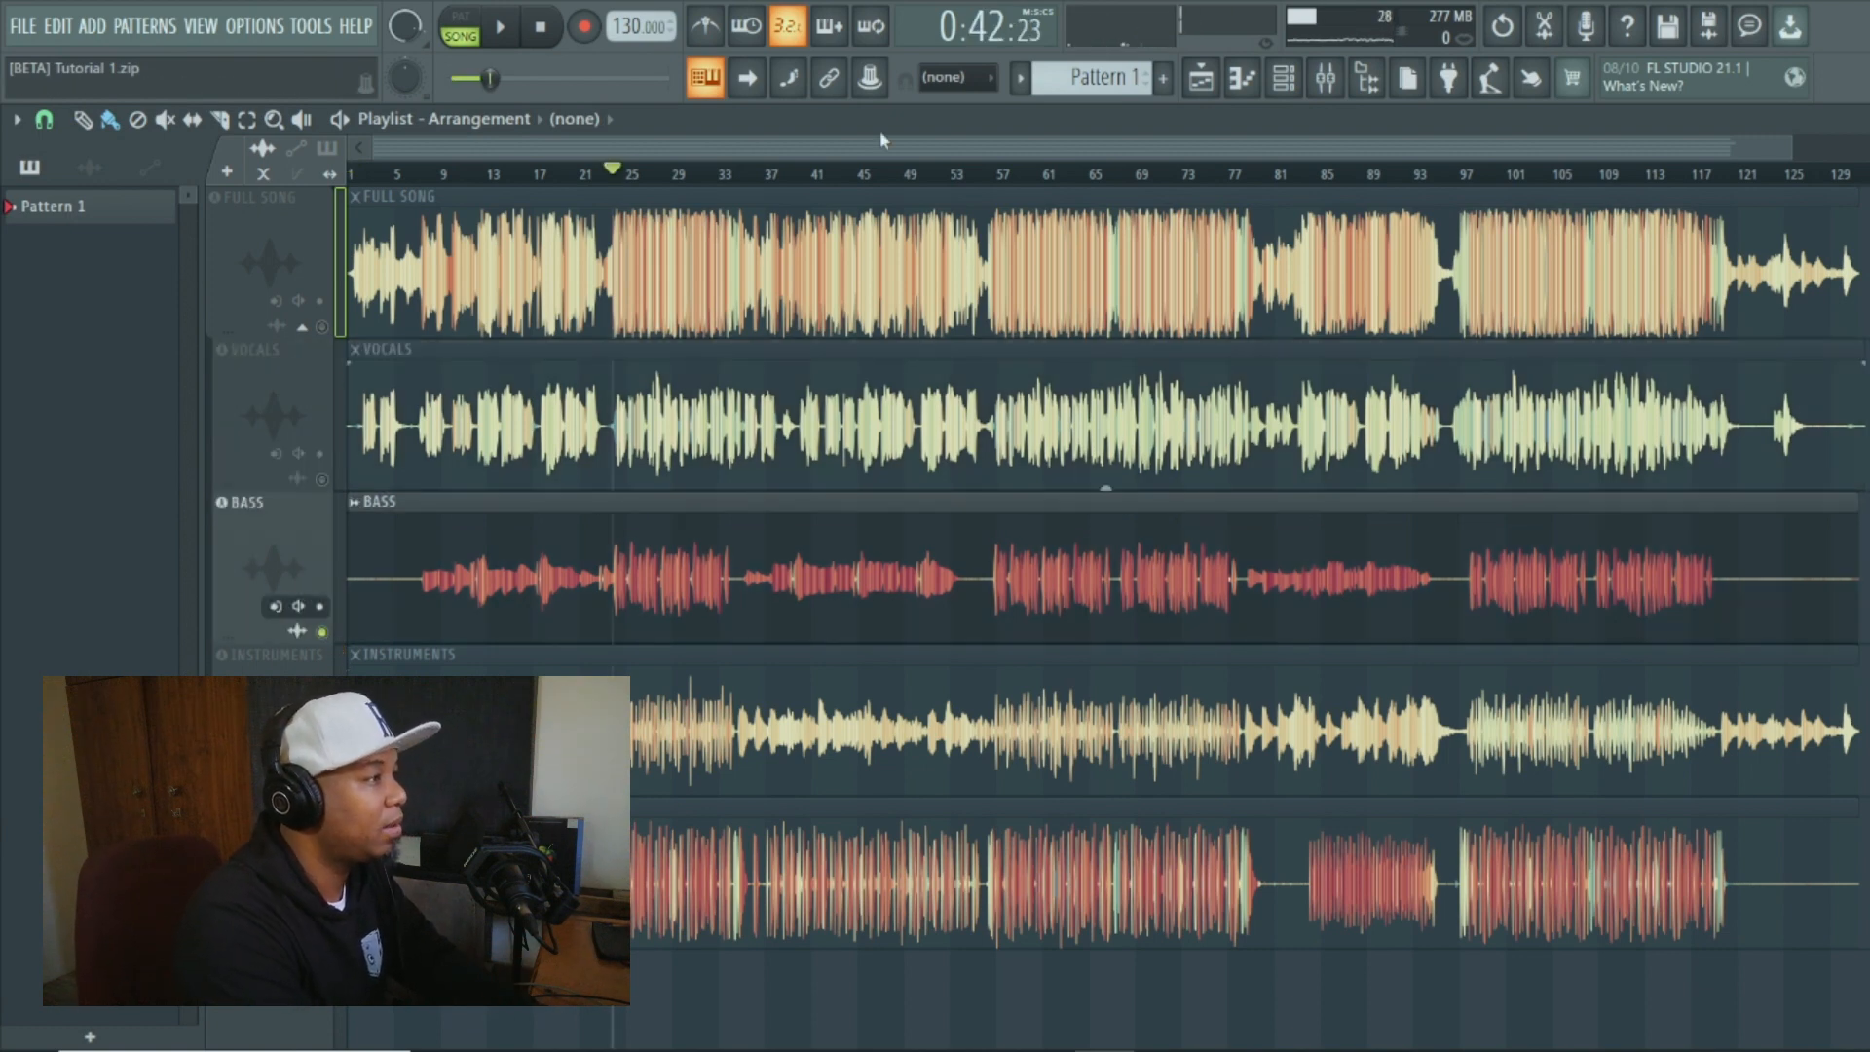
{"action": "key", "text": "space"}
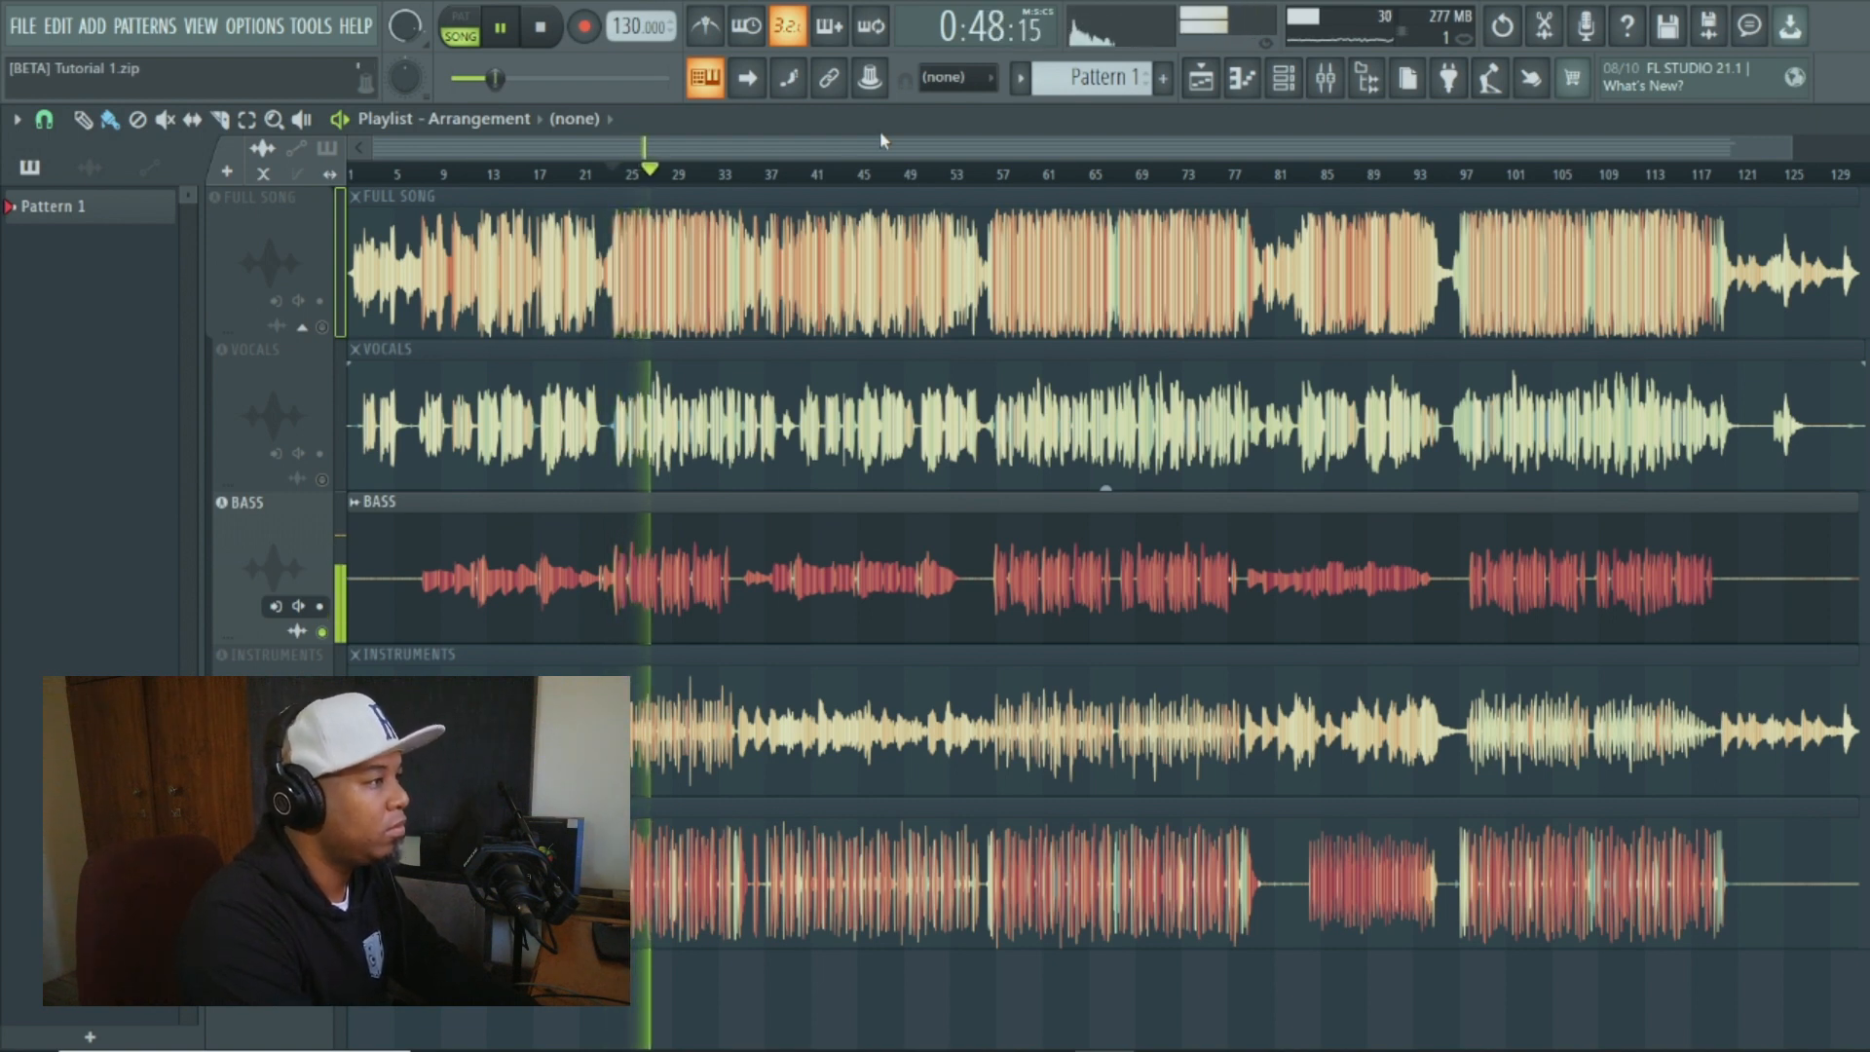
{"action": "key", "text": "space"}
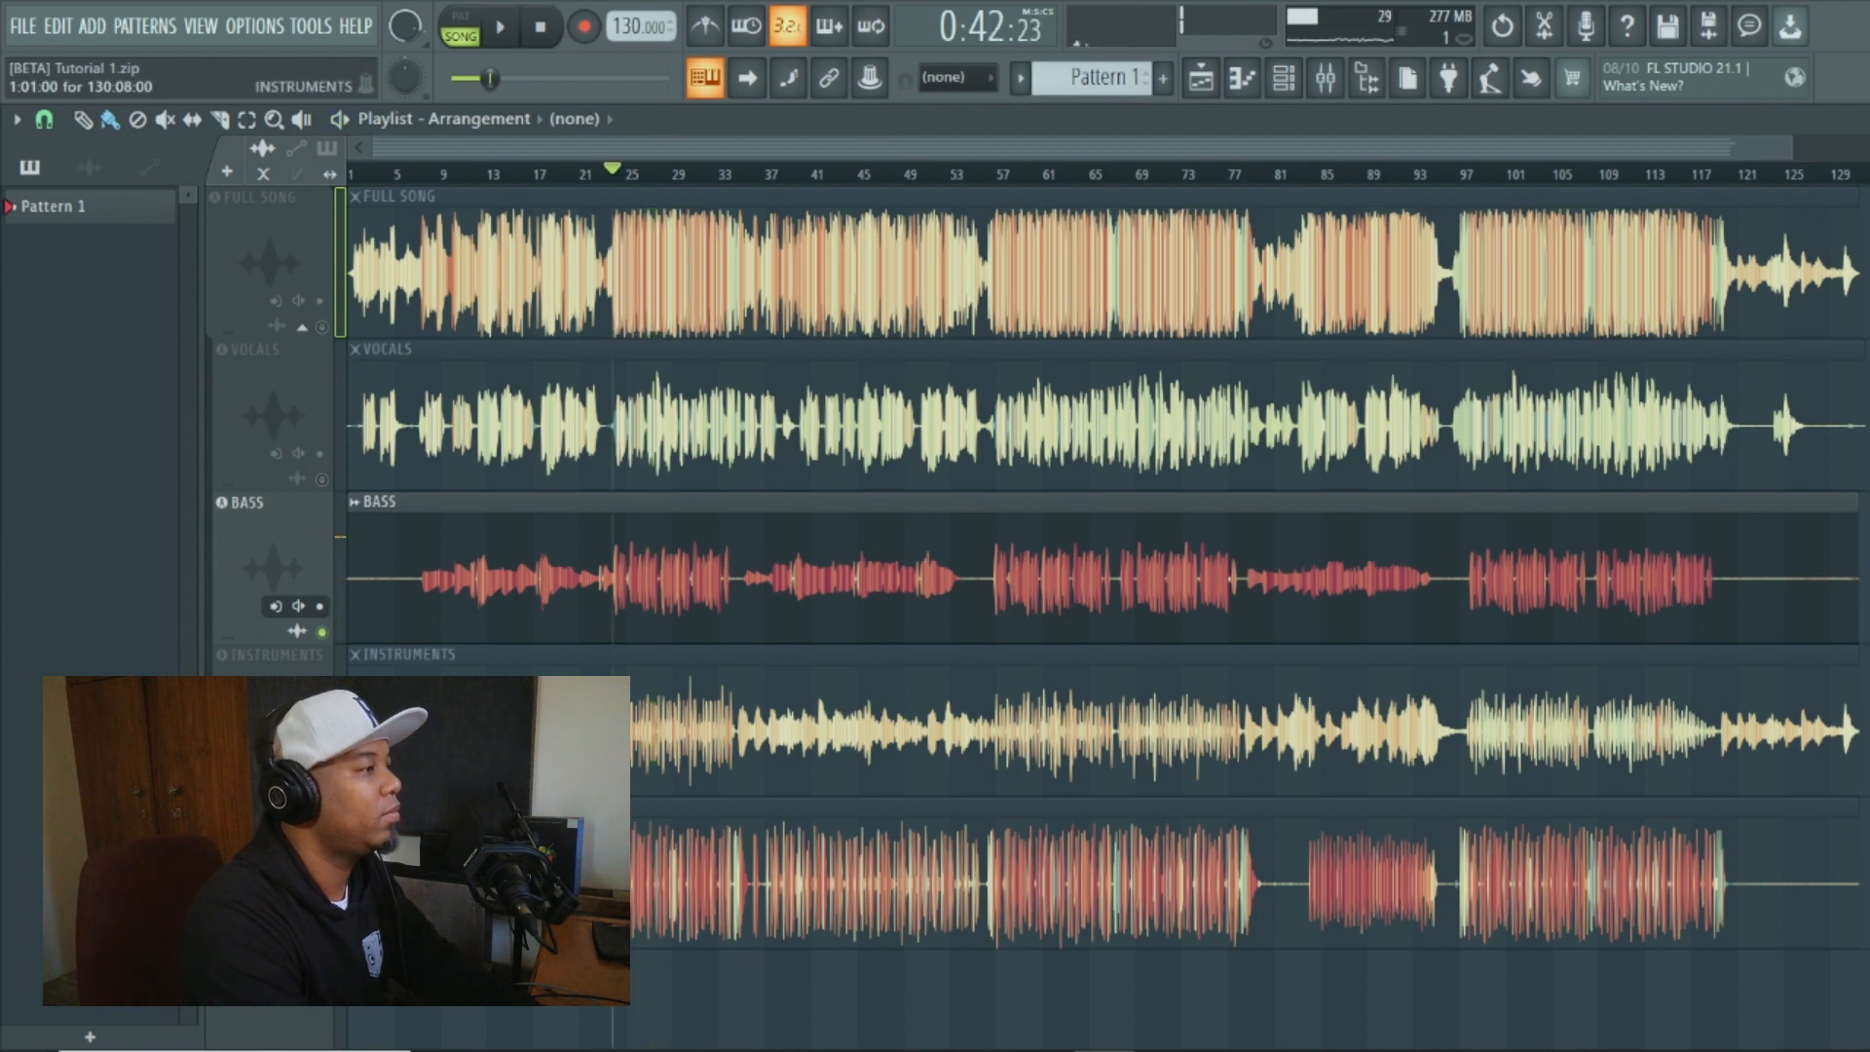
- Solo the INSTRUMENTS track and listen to the same section from around bar 23
{"action": "right_click", "coordinate": [322, 785]}
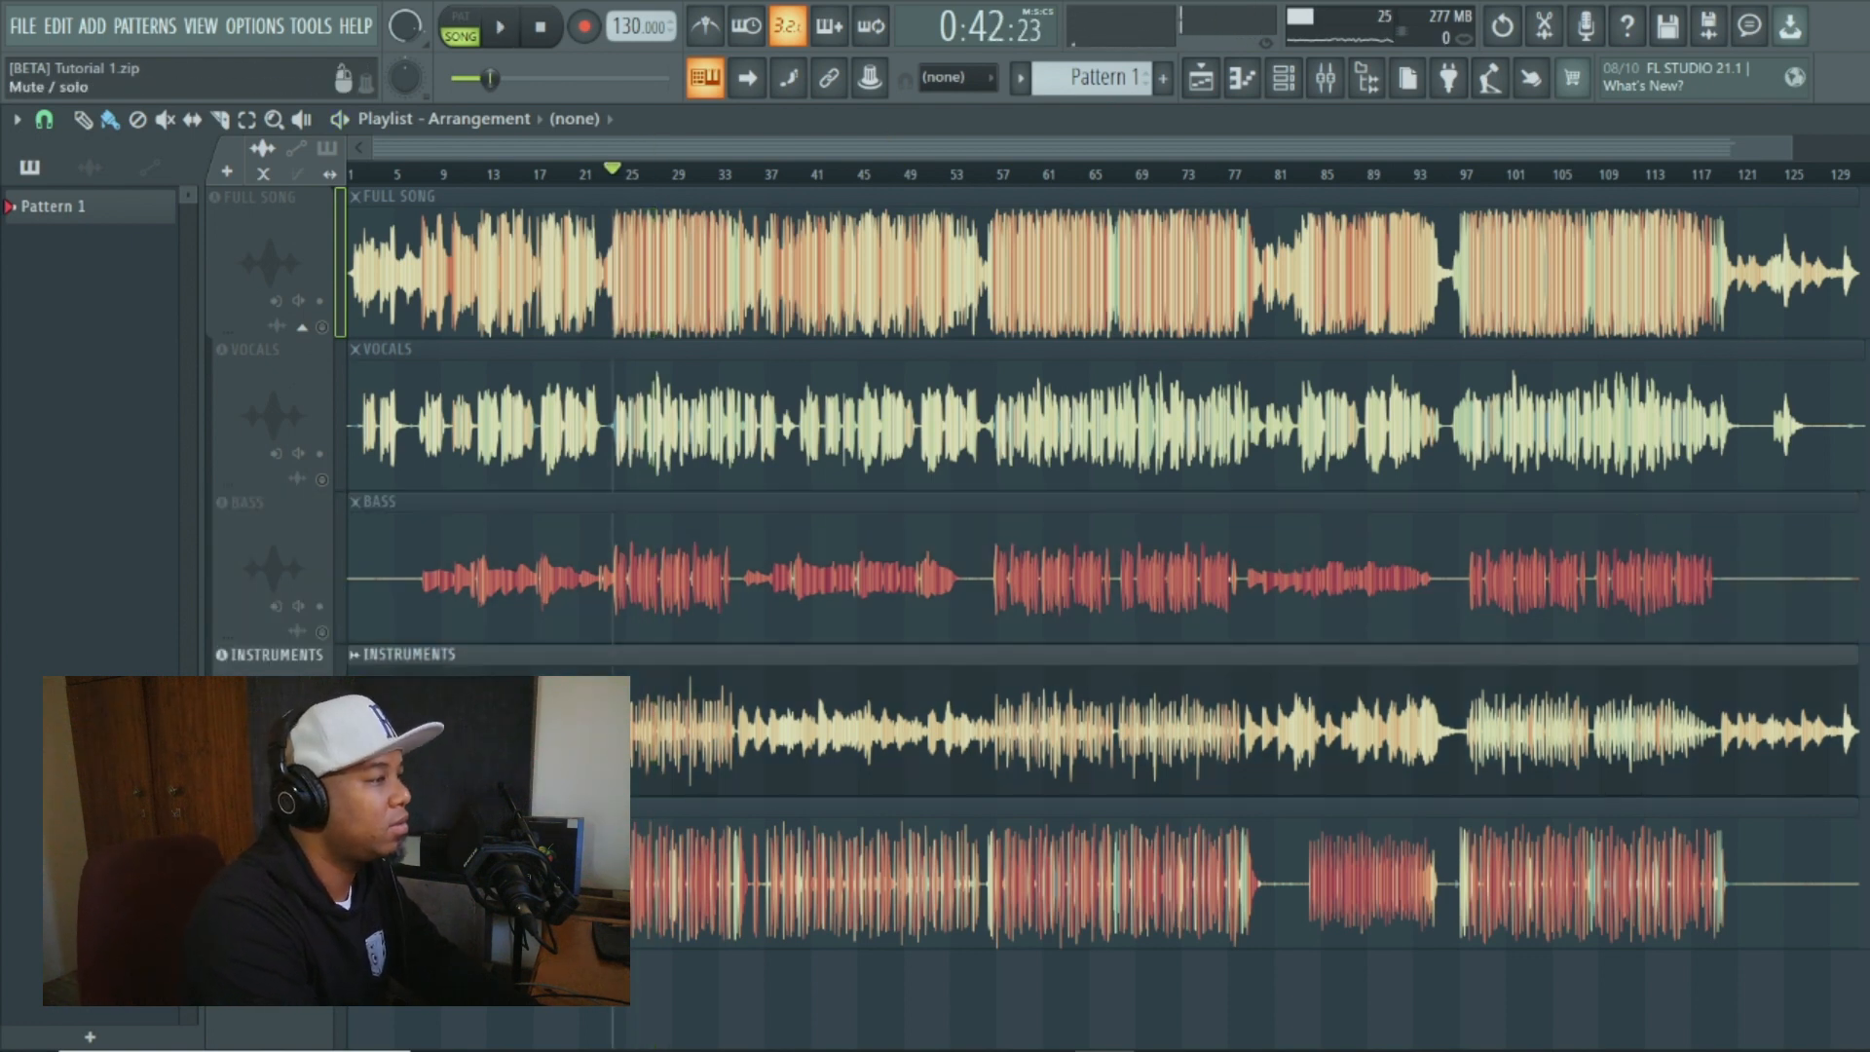
{"action": "key", "text": "space"}
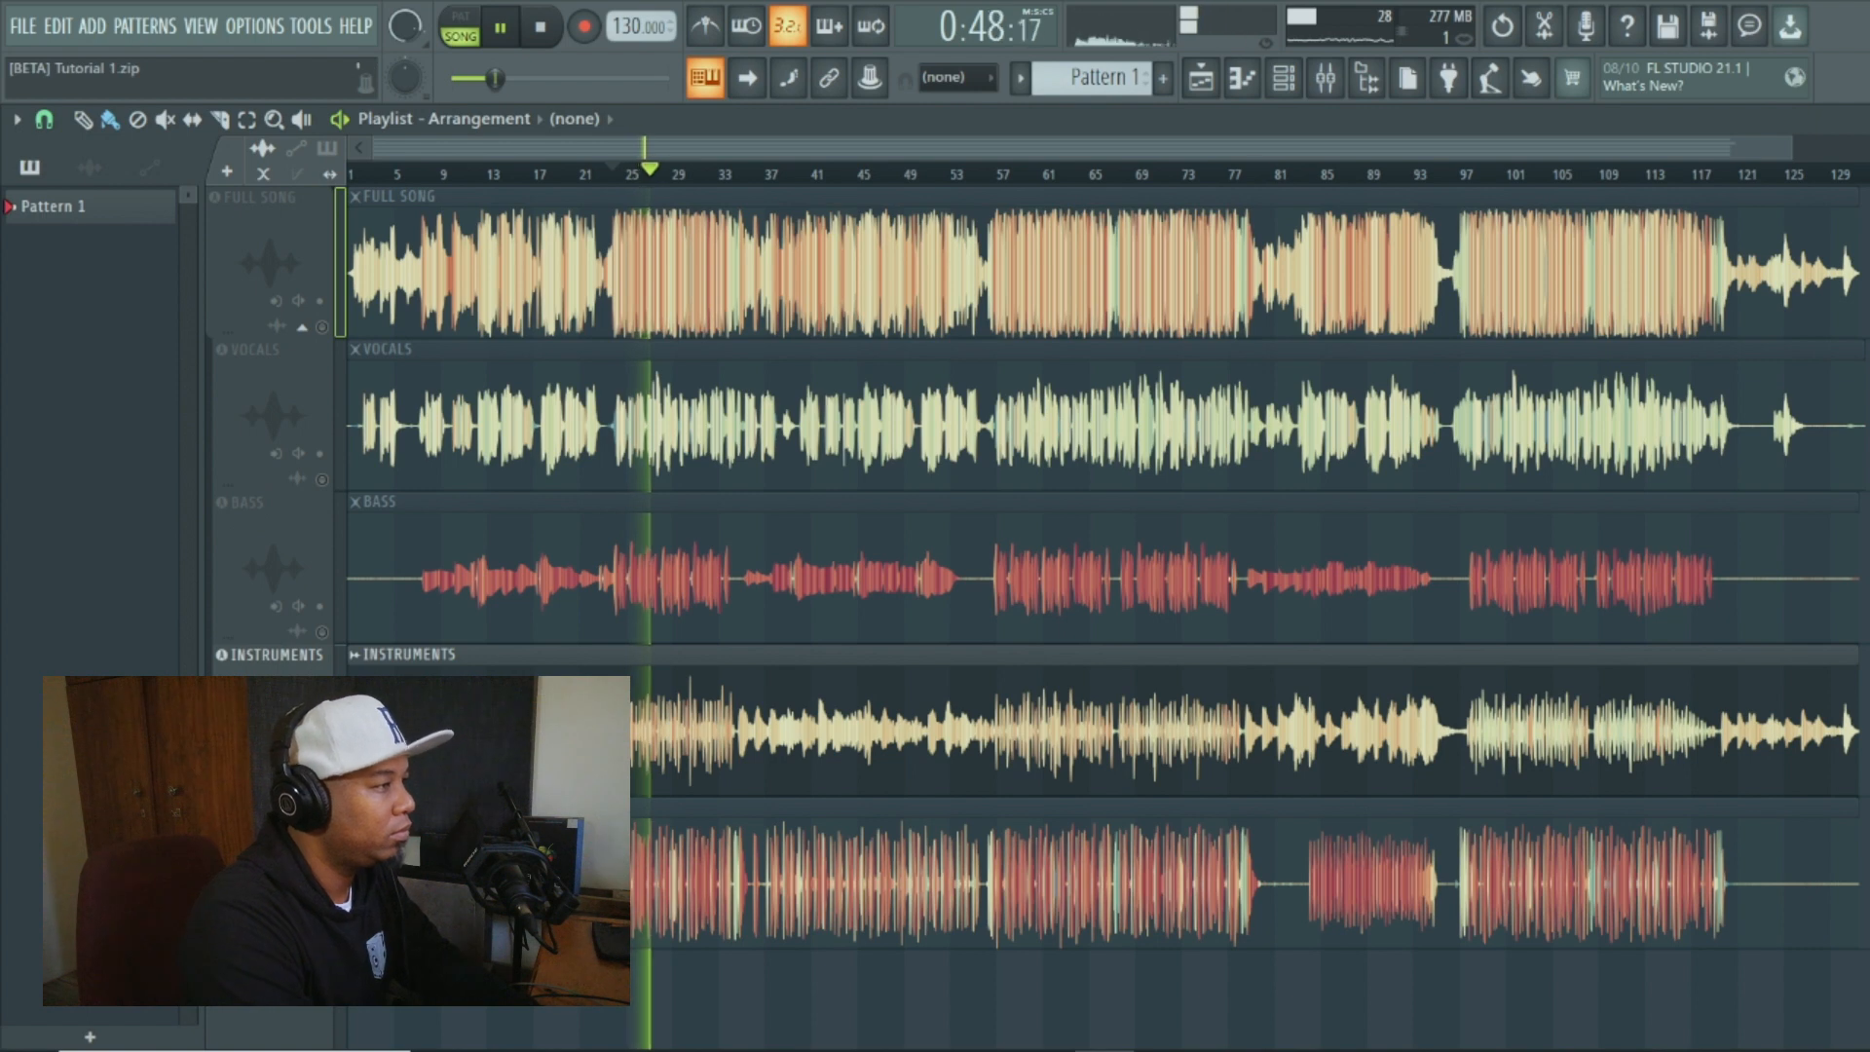
{"action": "key", "text": "space"}
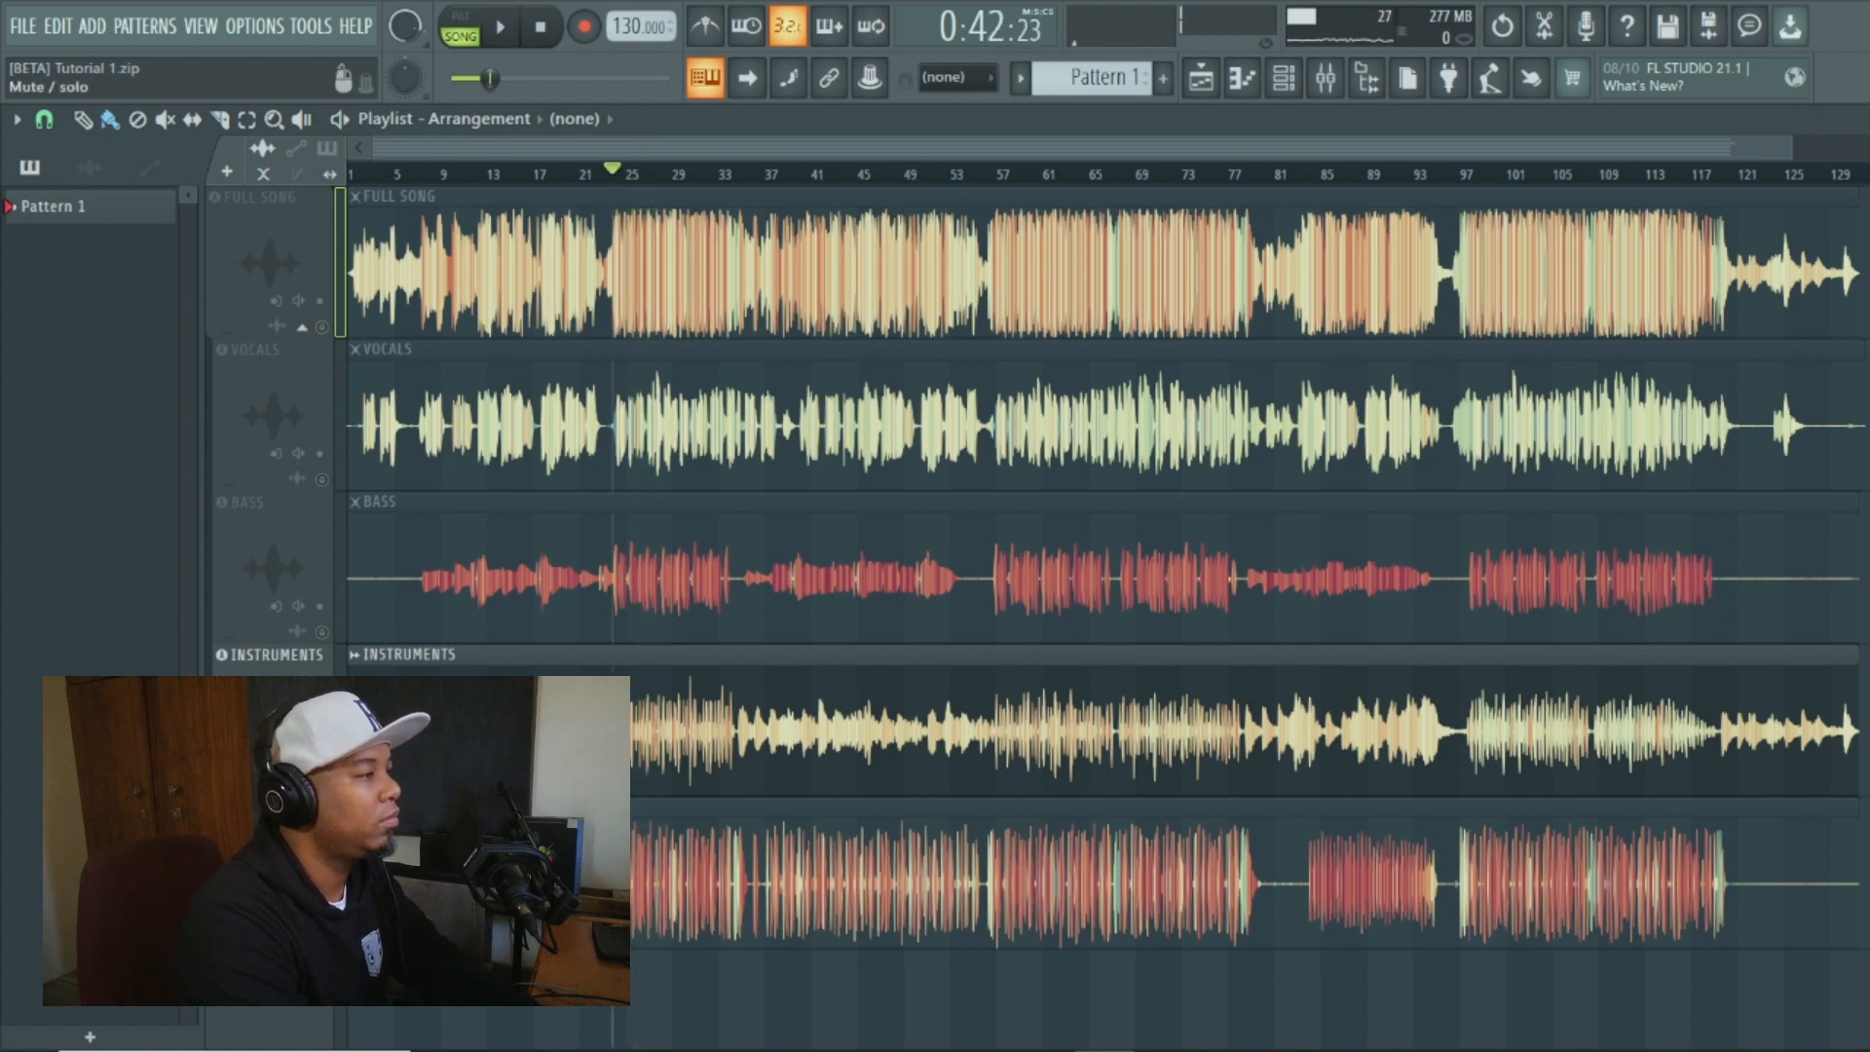
- Solo the DRUMS track and listen to the same section from around bar 23
{"action": "right_click", "coordinate": [321, 937]}
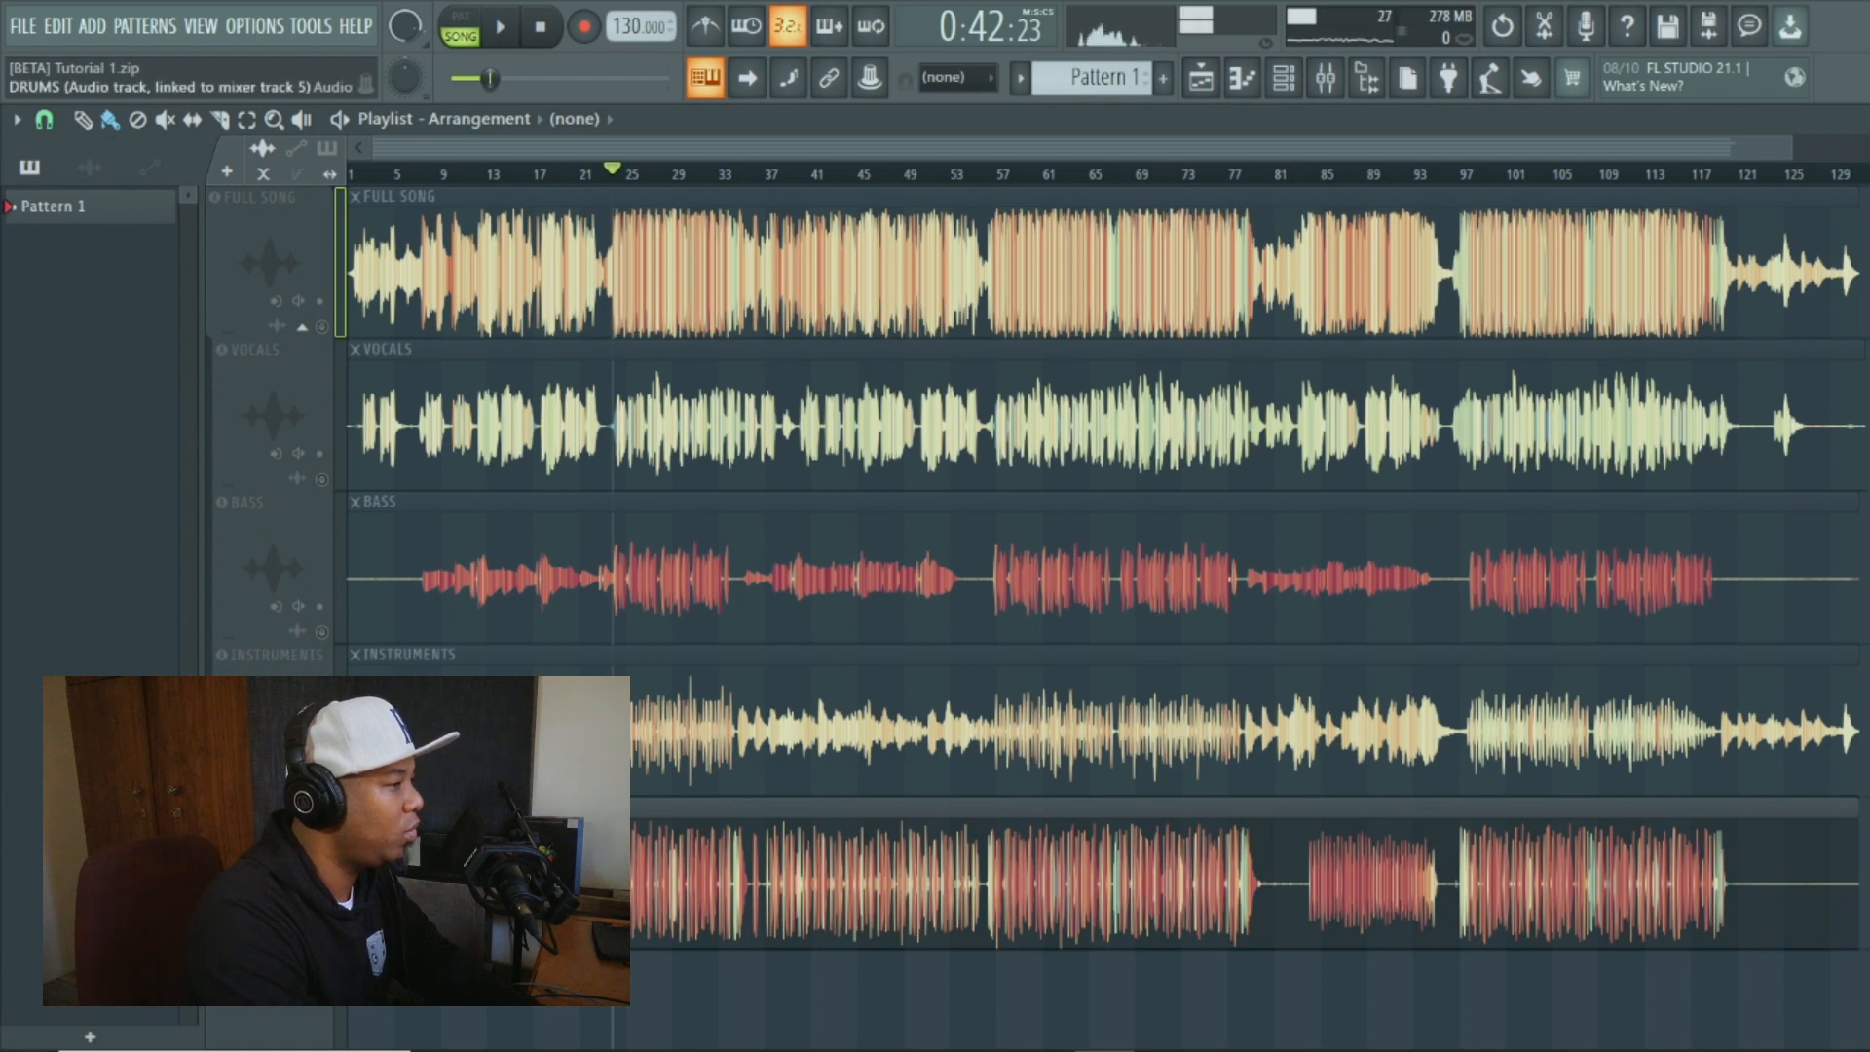
{"action": "key", "text": "space"}
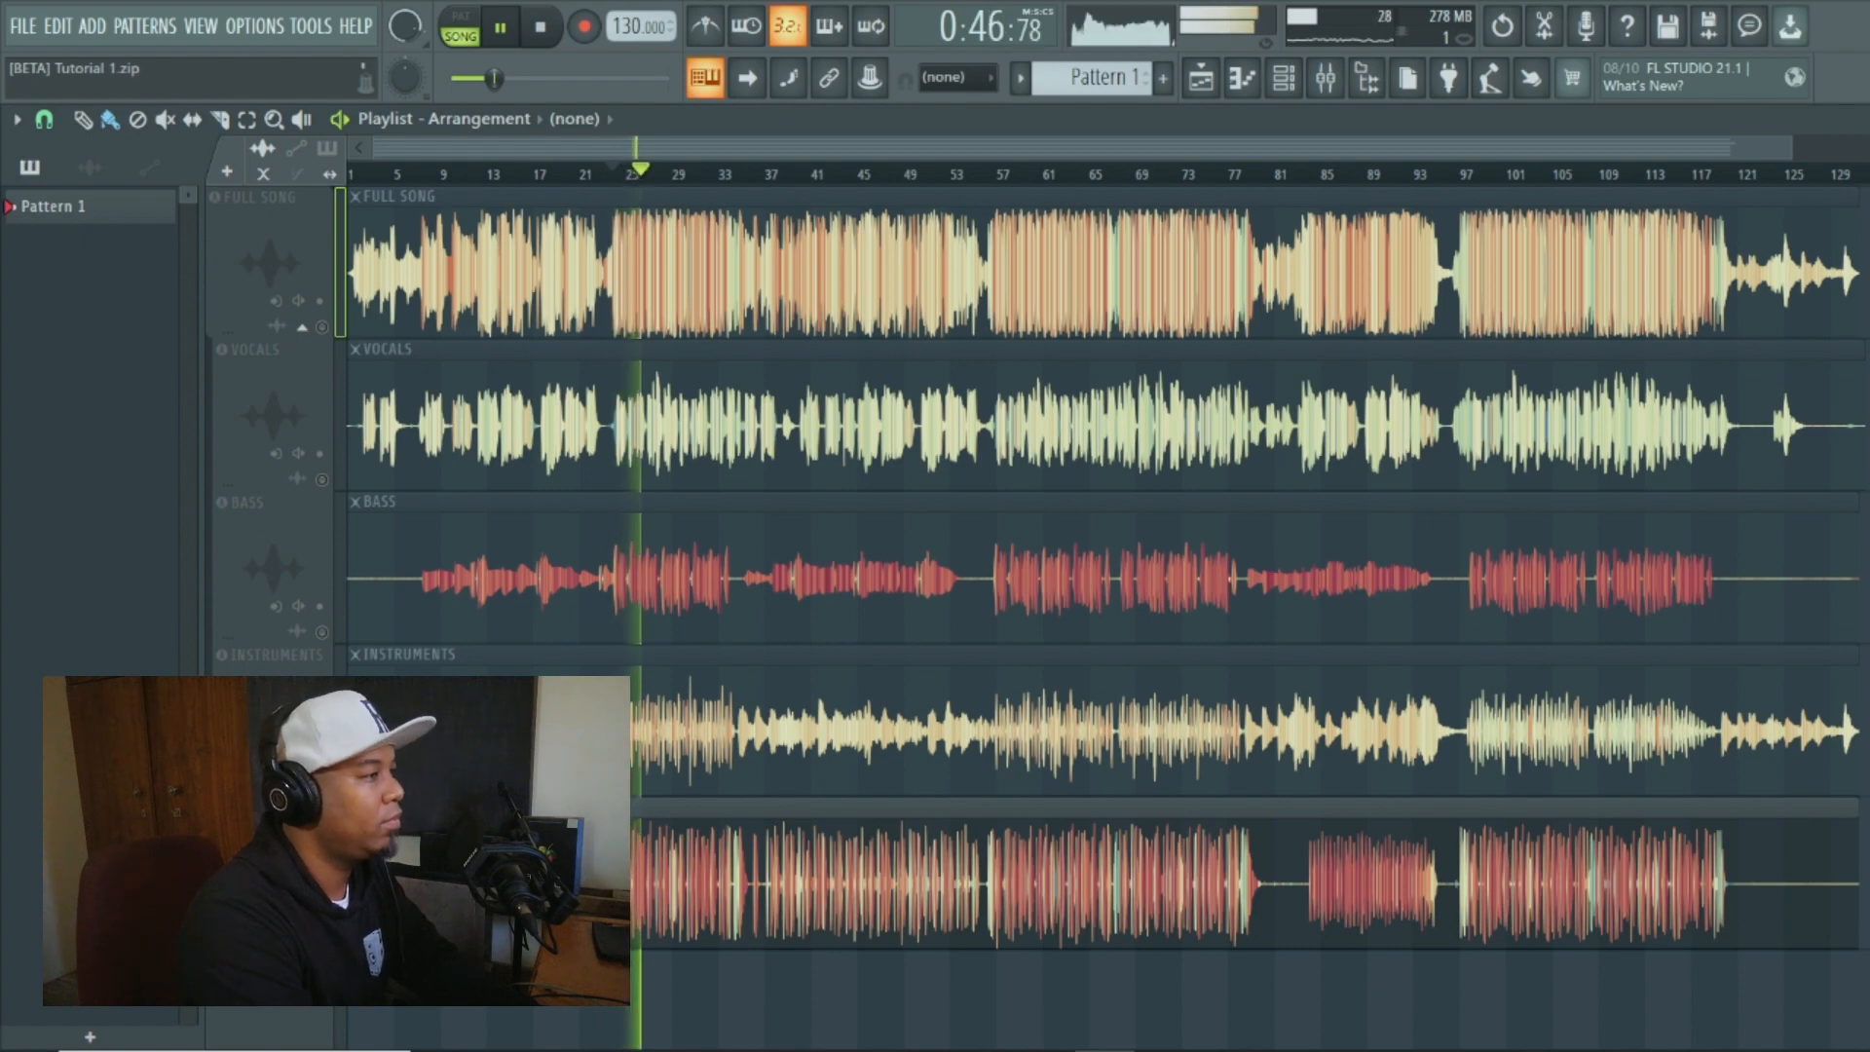
{"action": "key", "text": "space"}
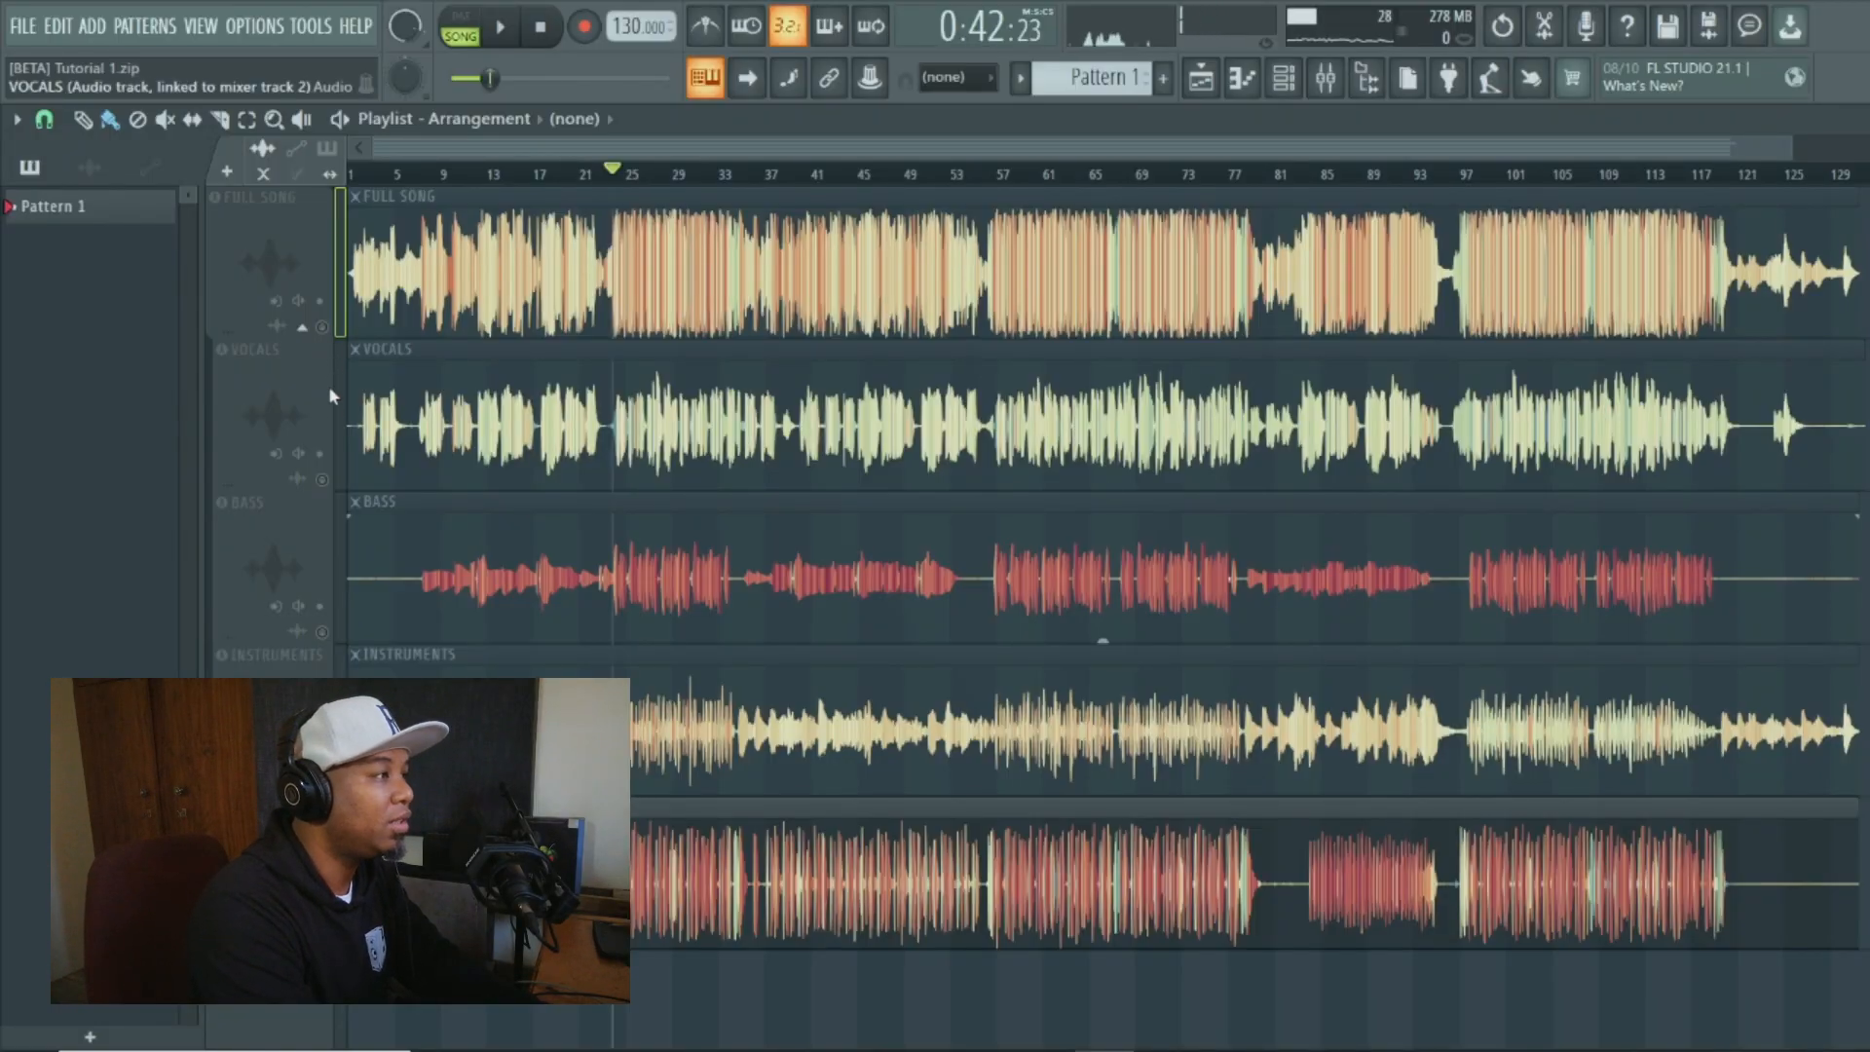
- Unmute the BASS and INSTRUMENTS tracks alongside the drums and listen to the song without vocals
{"action": "left_click", "coordinate": [321, 631]}
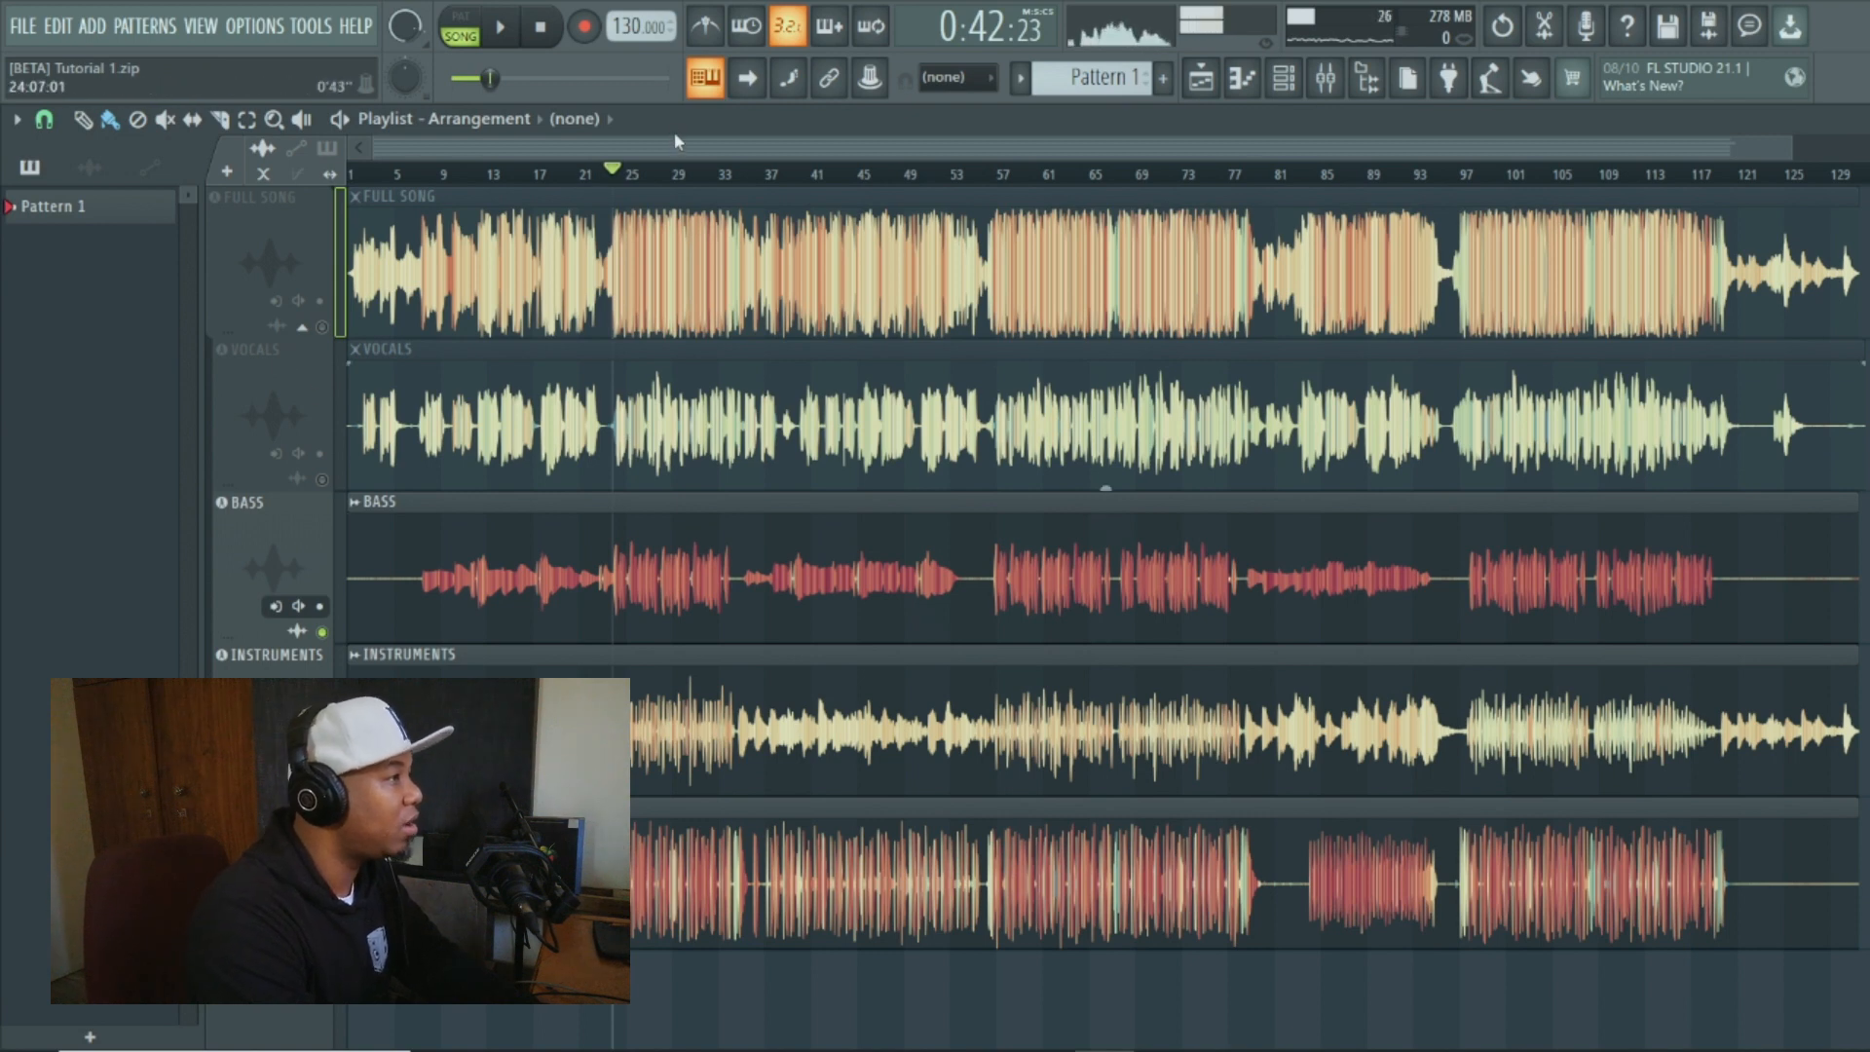
{"action": "left_click", "coordinate": [506, 30]}
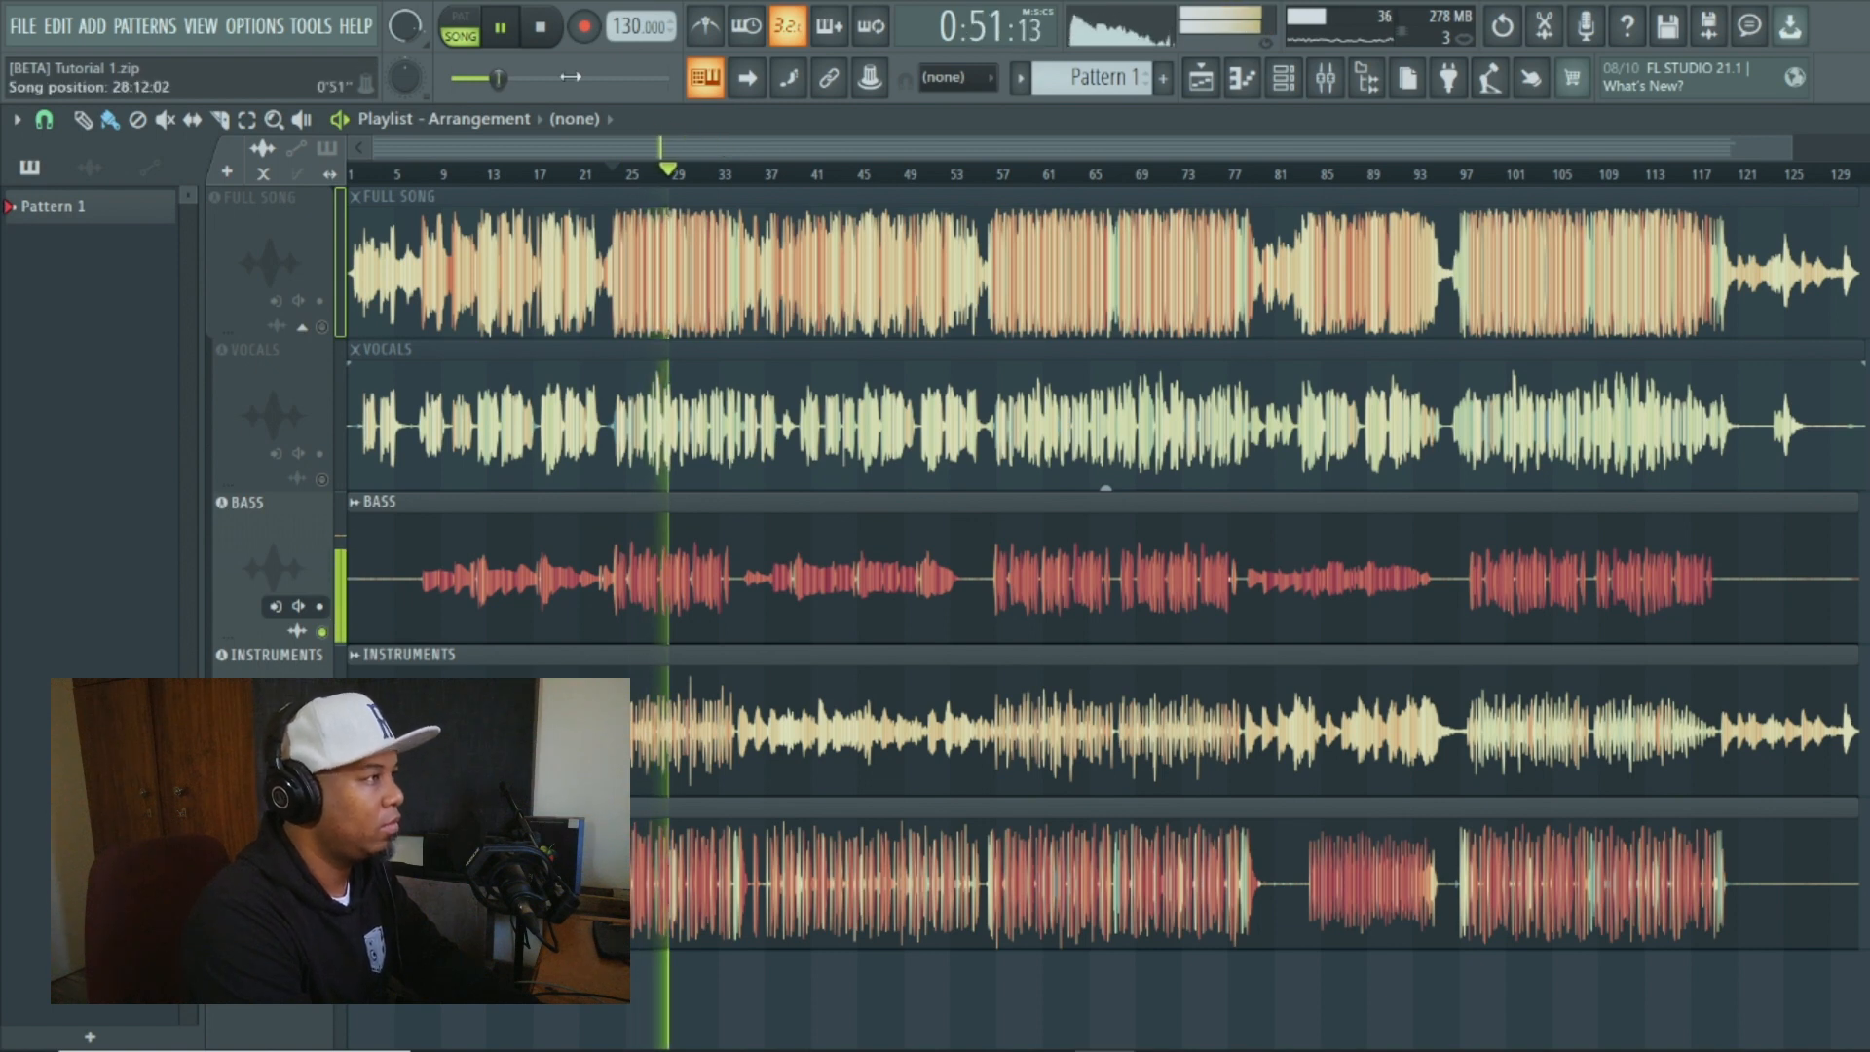
{"action": "left_click", "coordinate": [551, 39]}
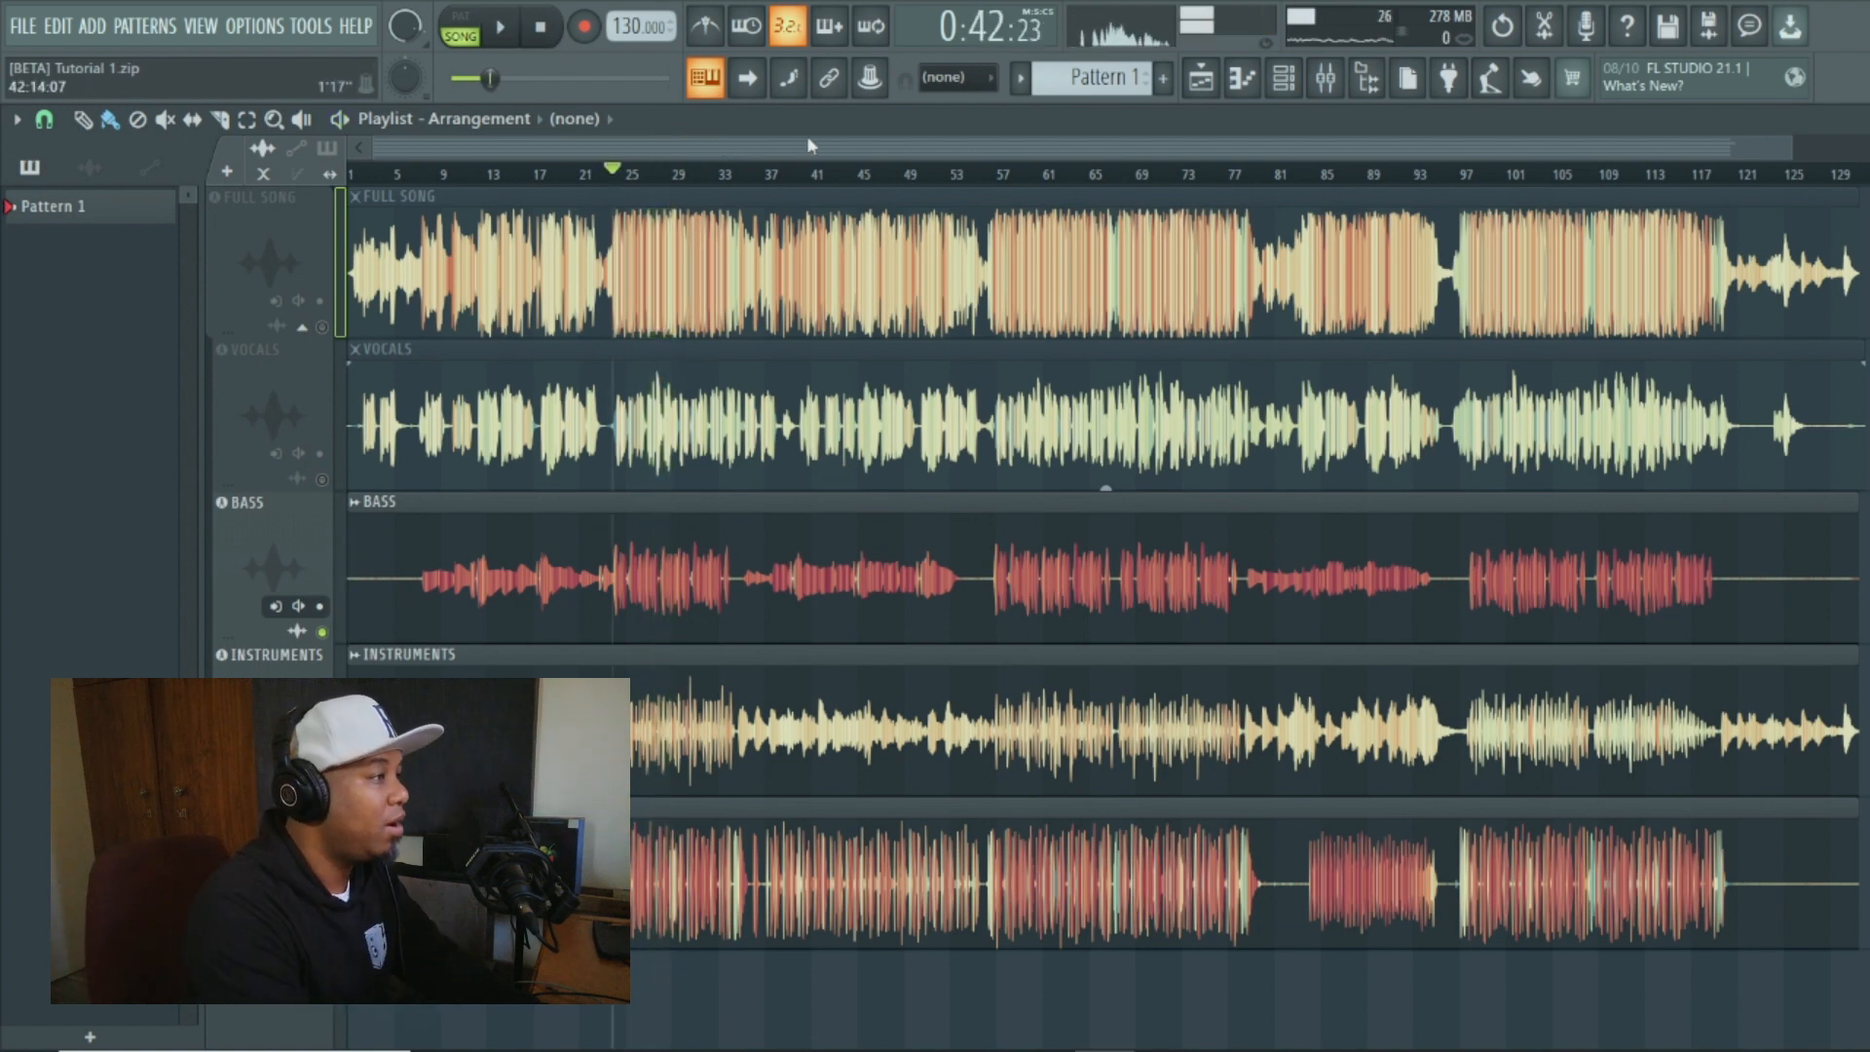
- Check the target mixer track in the channel settings of the BASS, INSTRUMENTS and DRUMS clips
{"action": "double_click", "coordinate": [818, 545]}
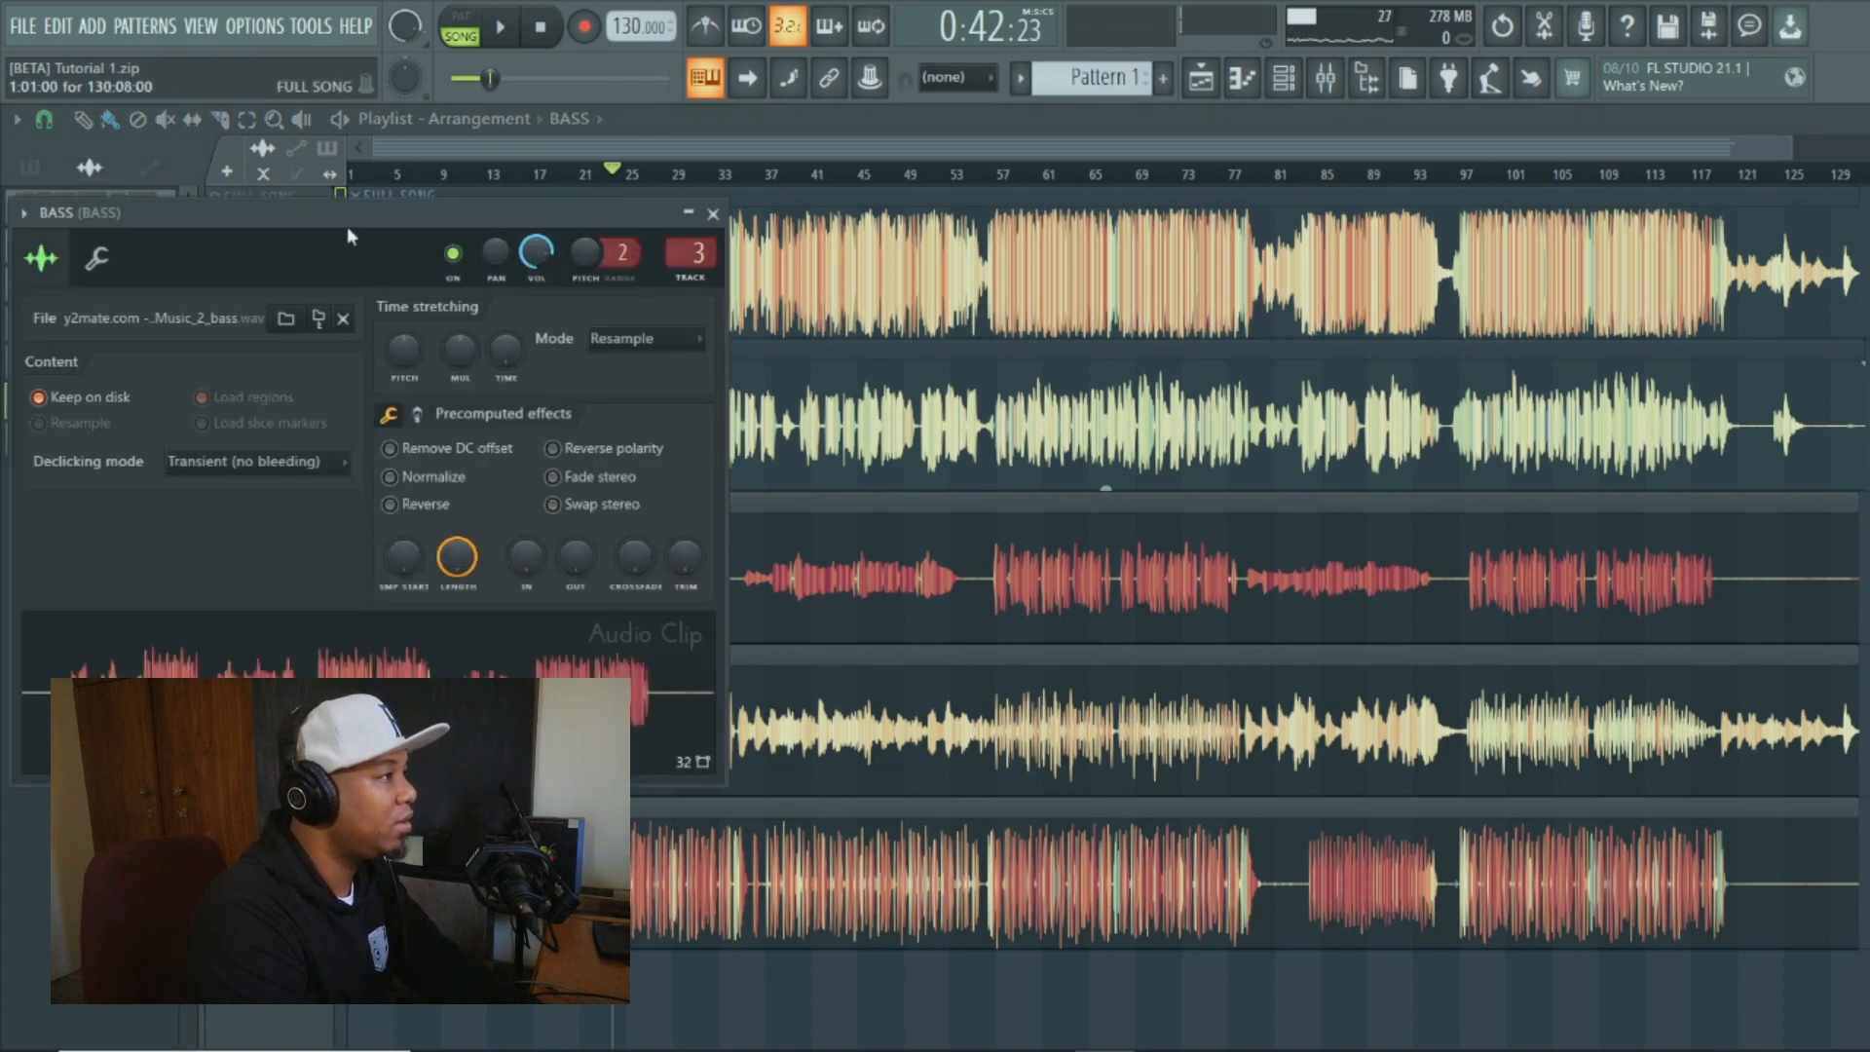
{"action": "left_click_drag", "start_coordinate": [347, 226], "coordinate": [663, 312]}
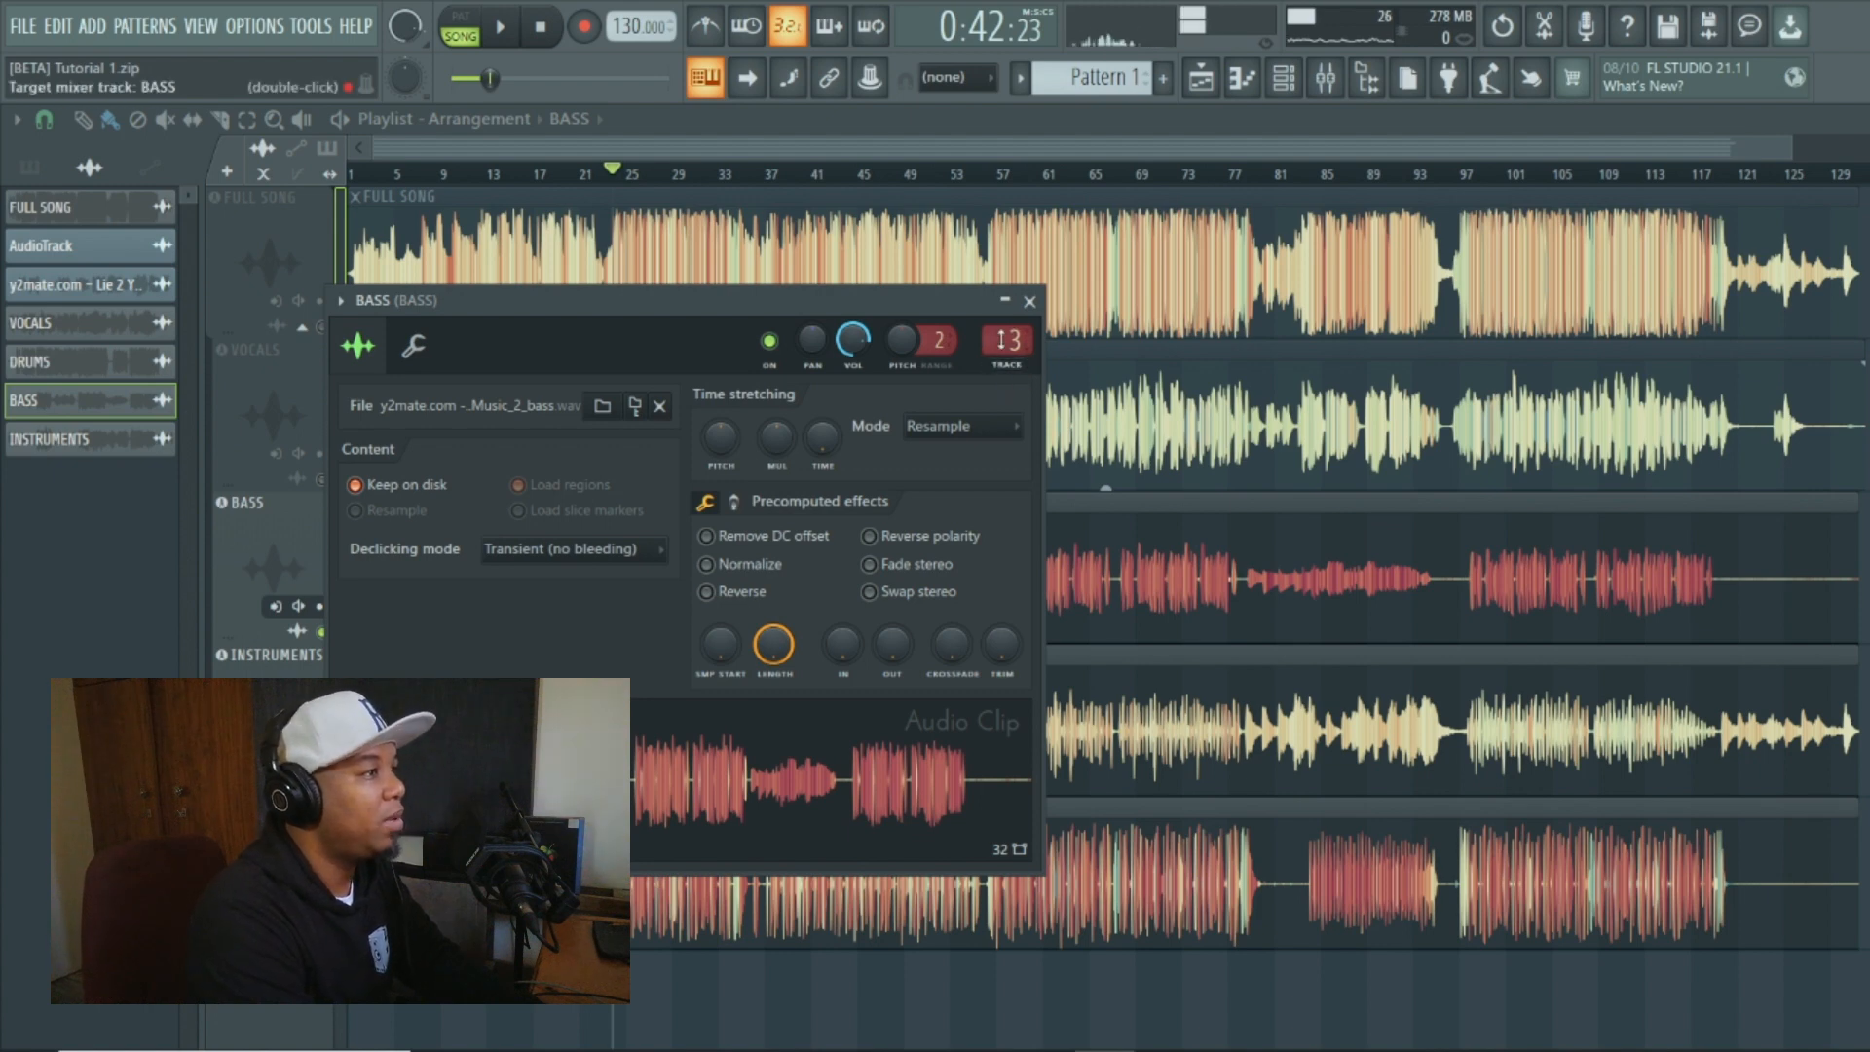
{"action": "left_click", "coordinate": [1030, 302]}
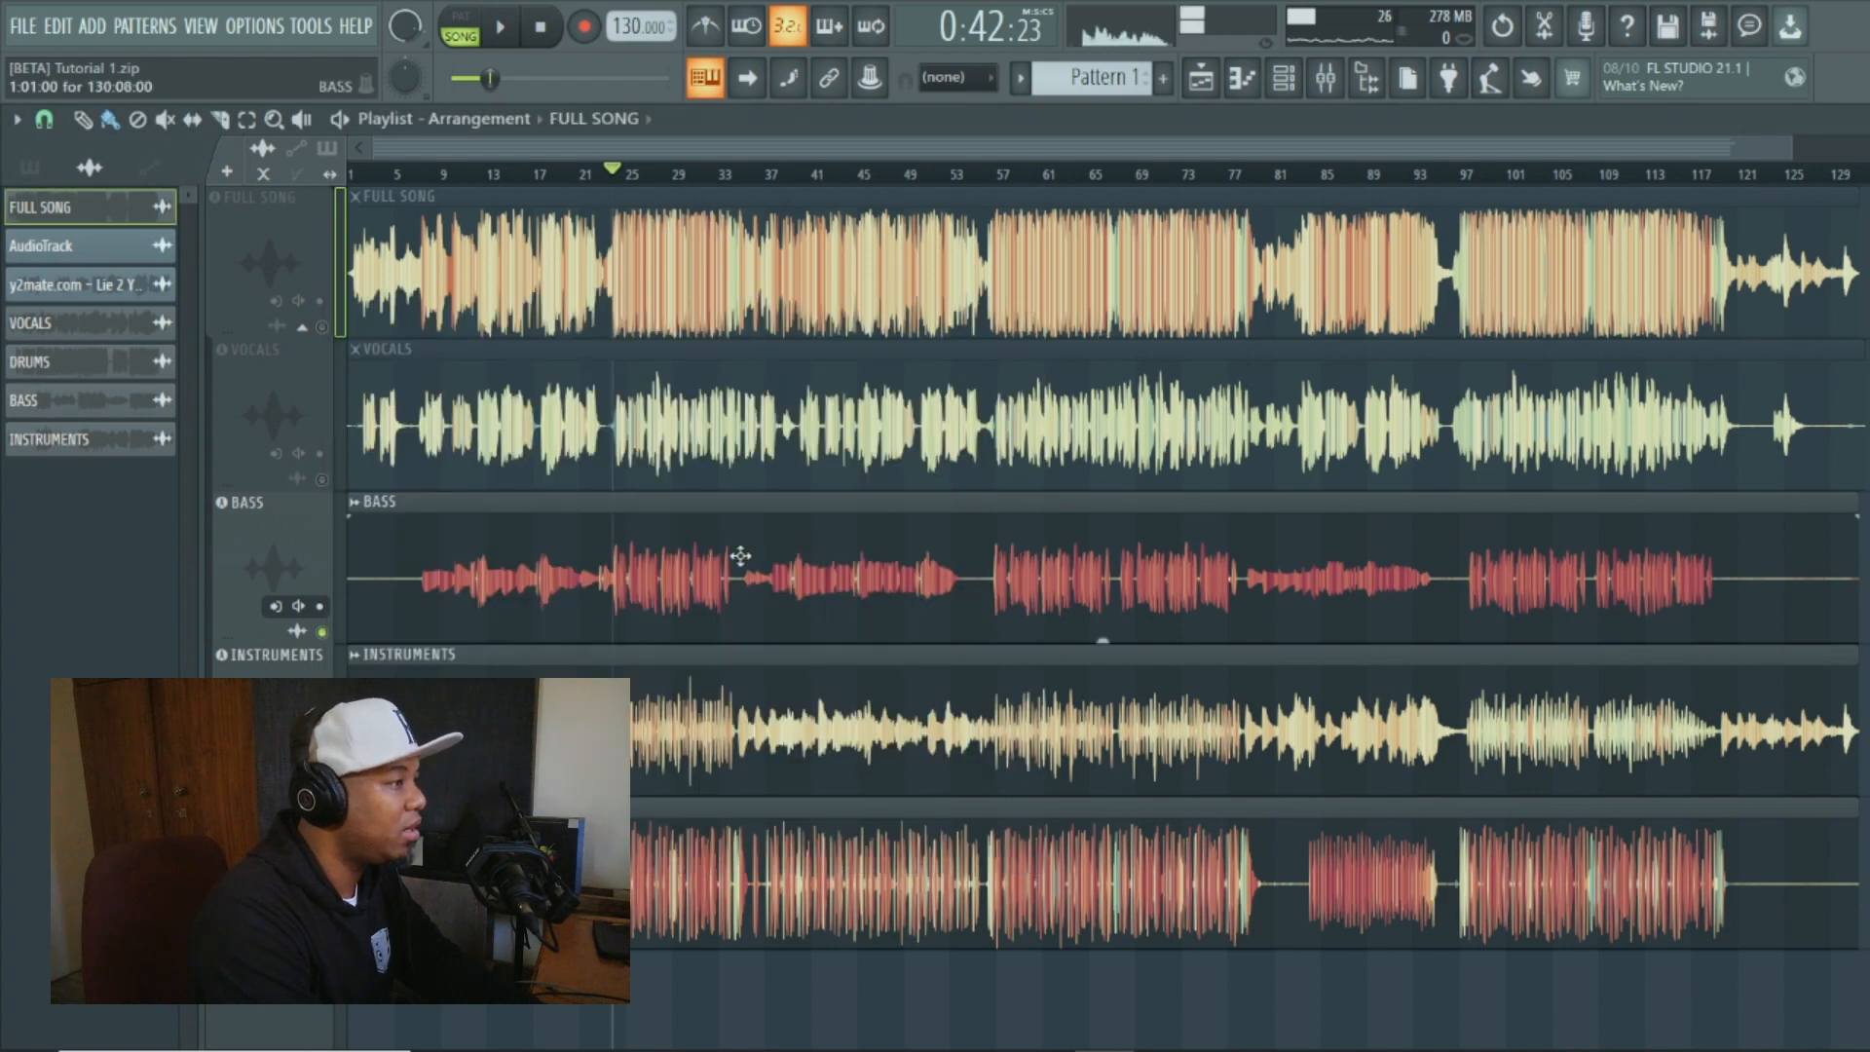
{"action": "double_click", "coordinate": [679, 709]}
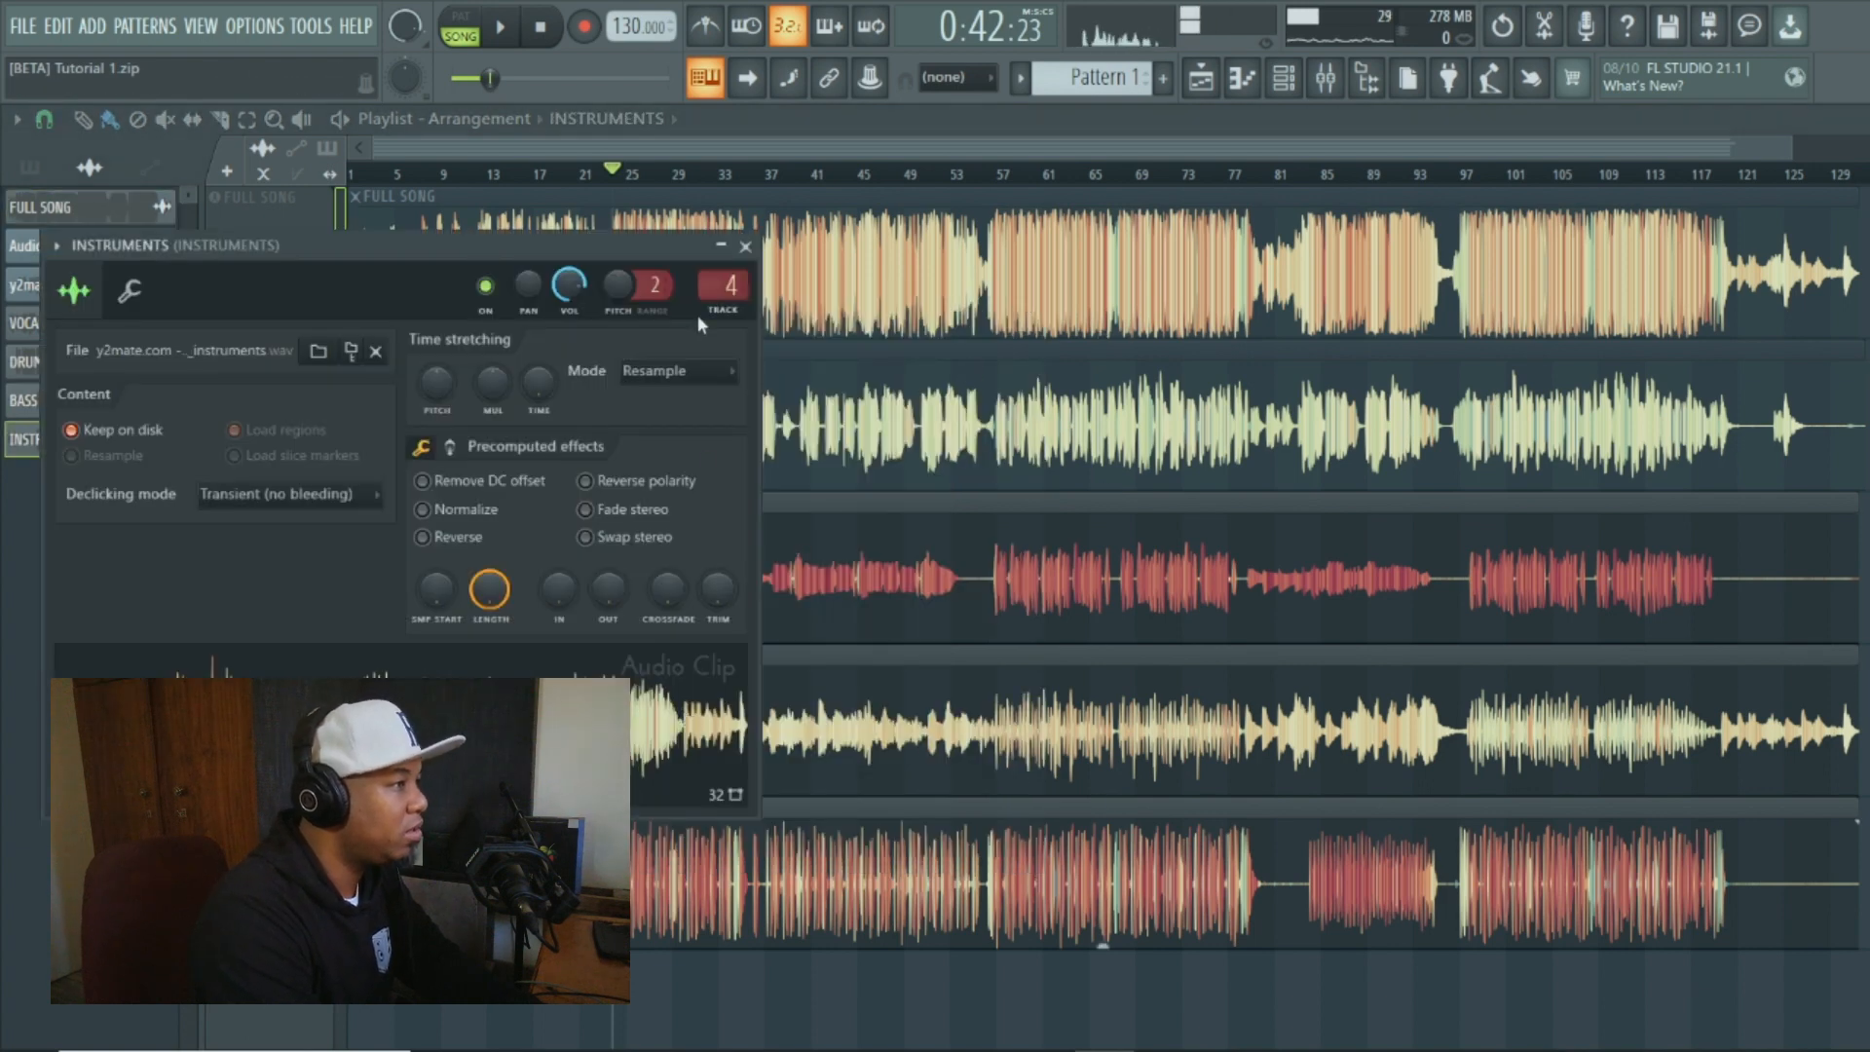
{"action": "left_click", "coordinate": [745, 247]}
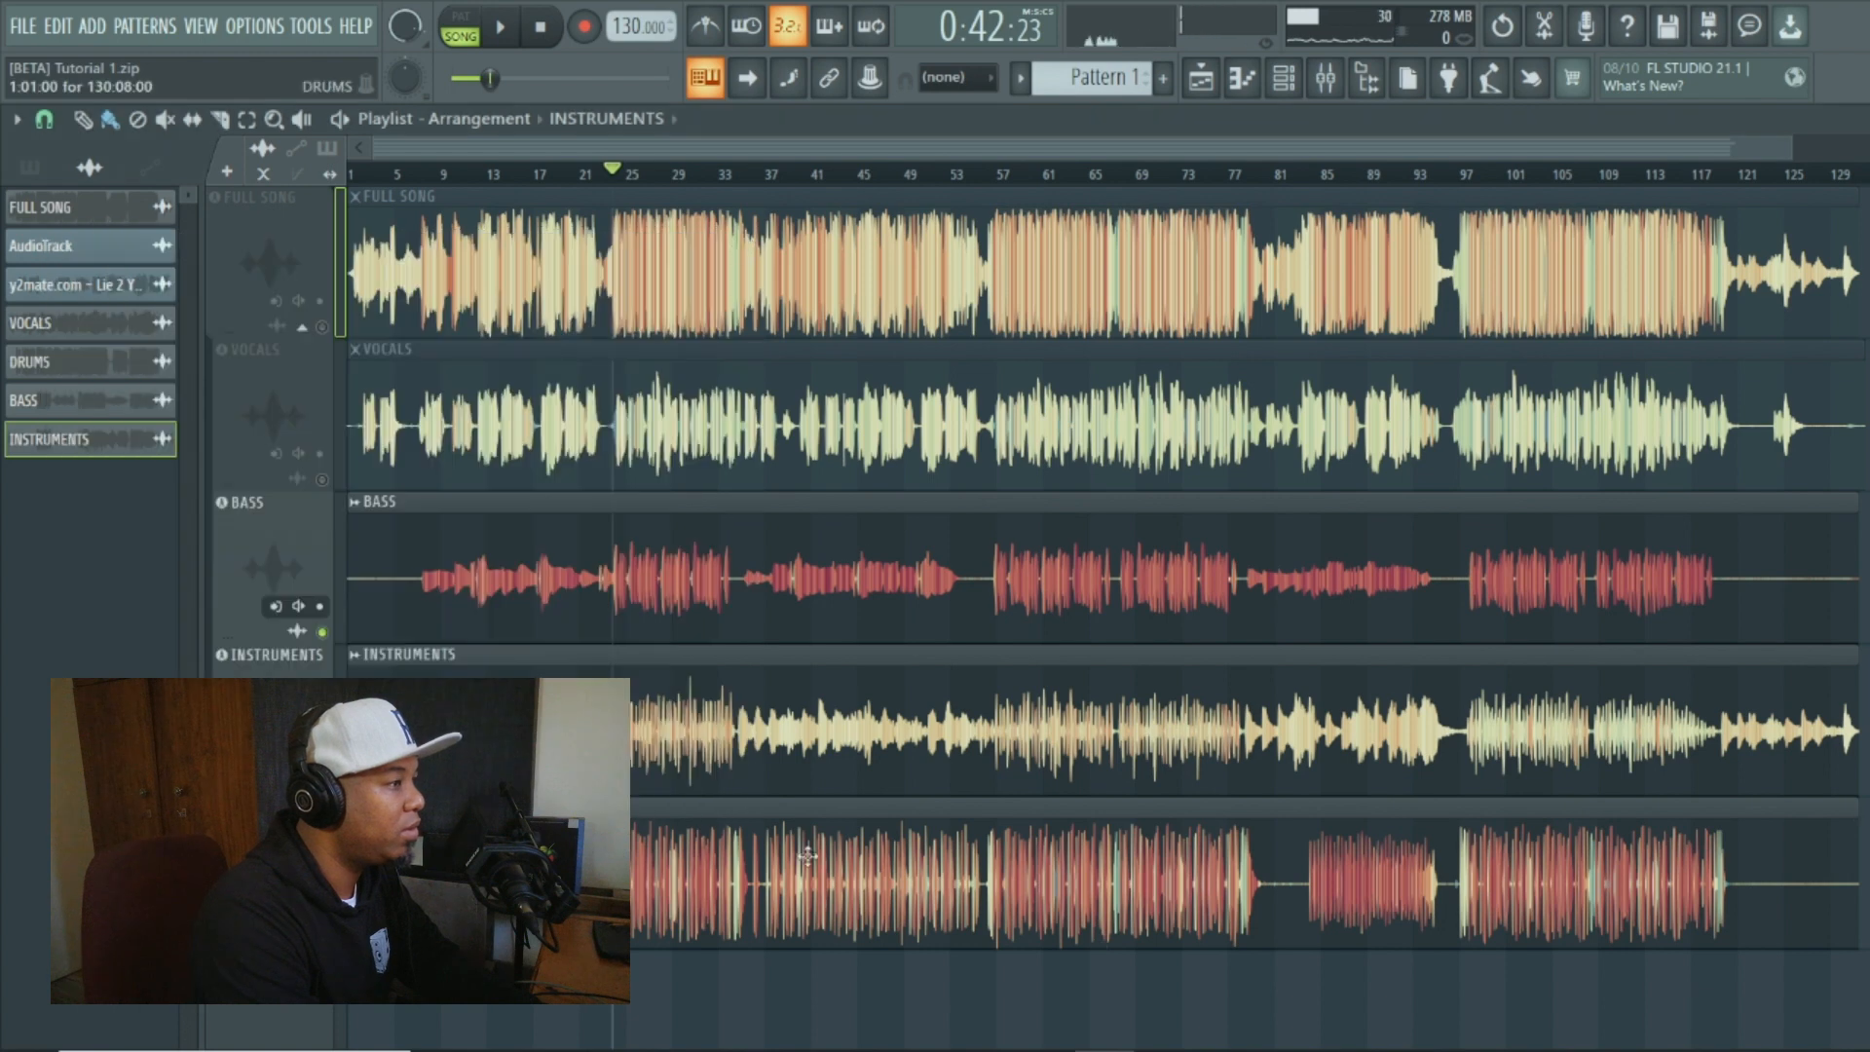
{"action": "double_click", "coordinate": [767, 856]}
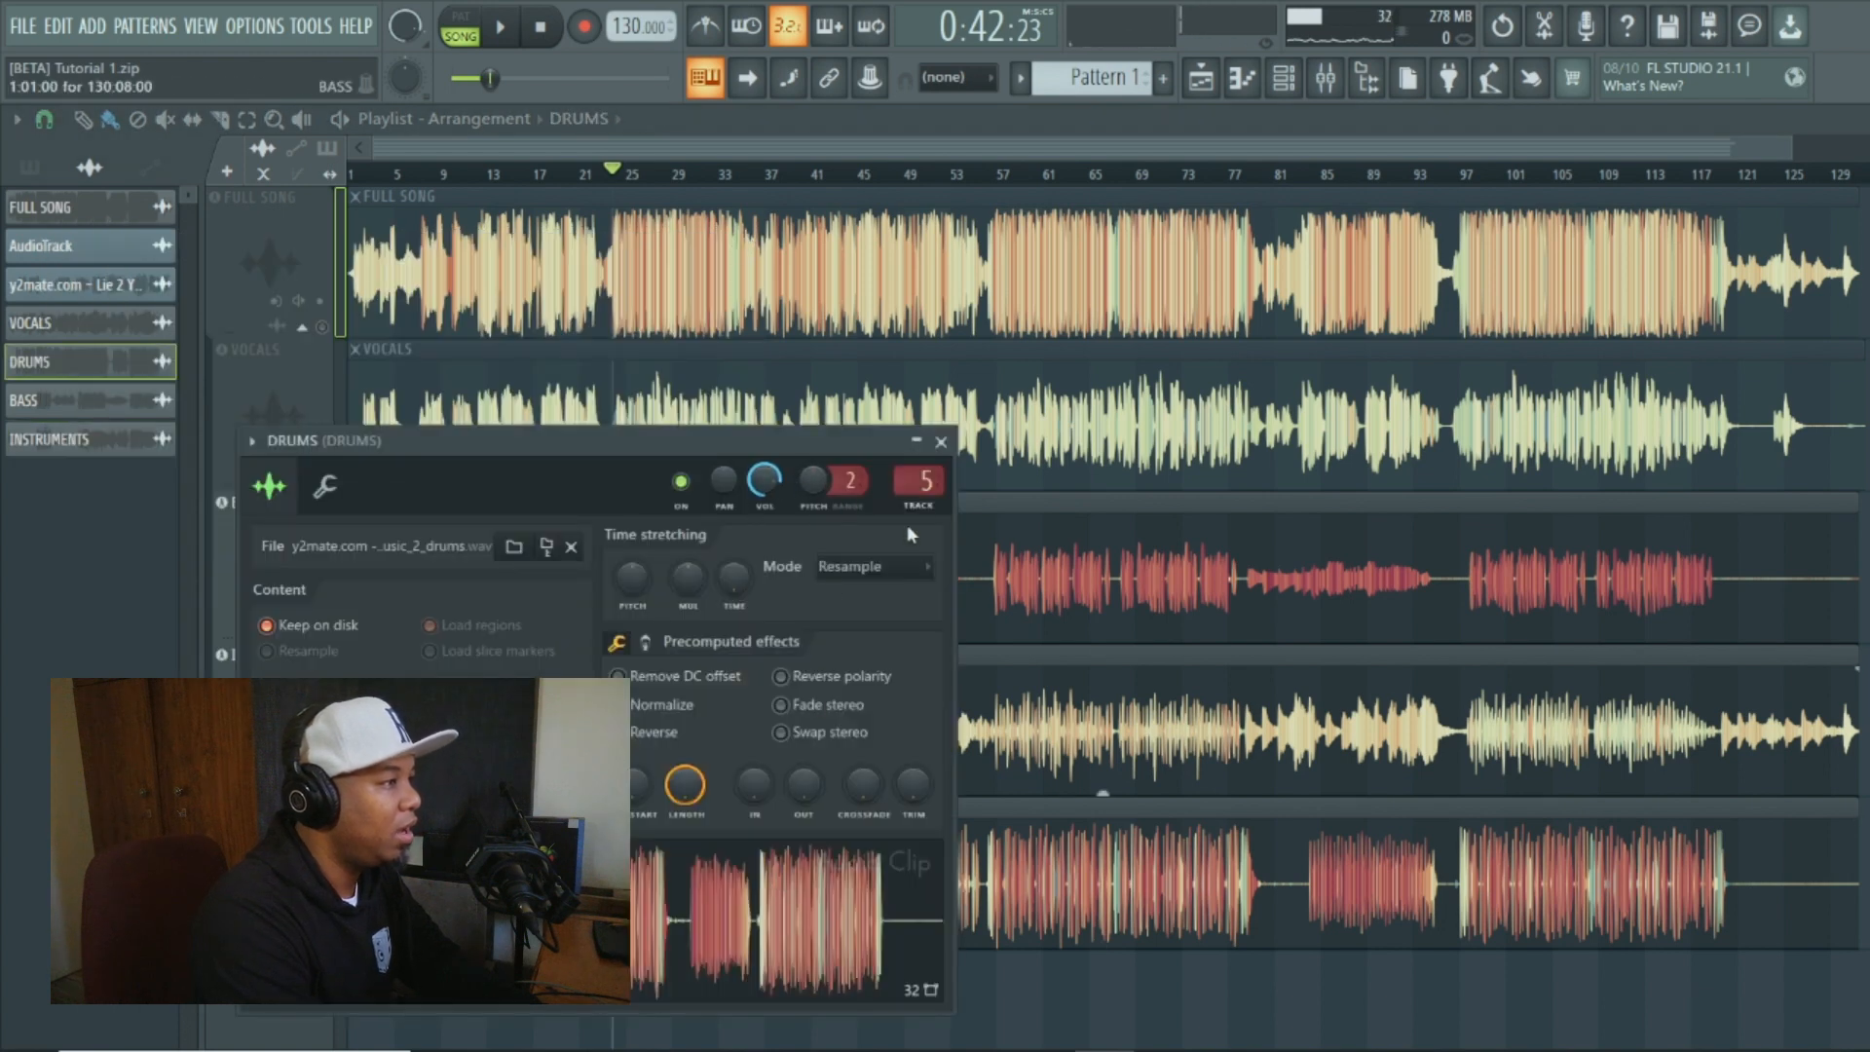
{"action": "left_click", "coordinate": [941, 442]}
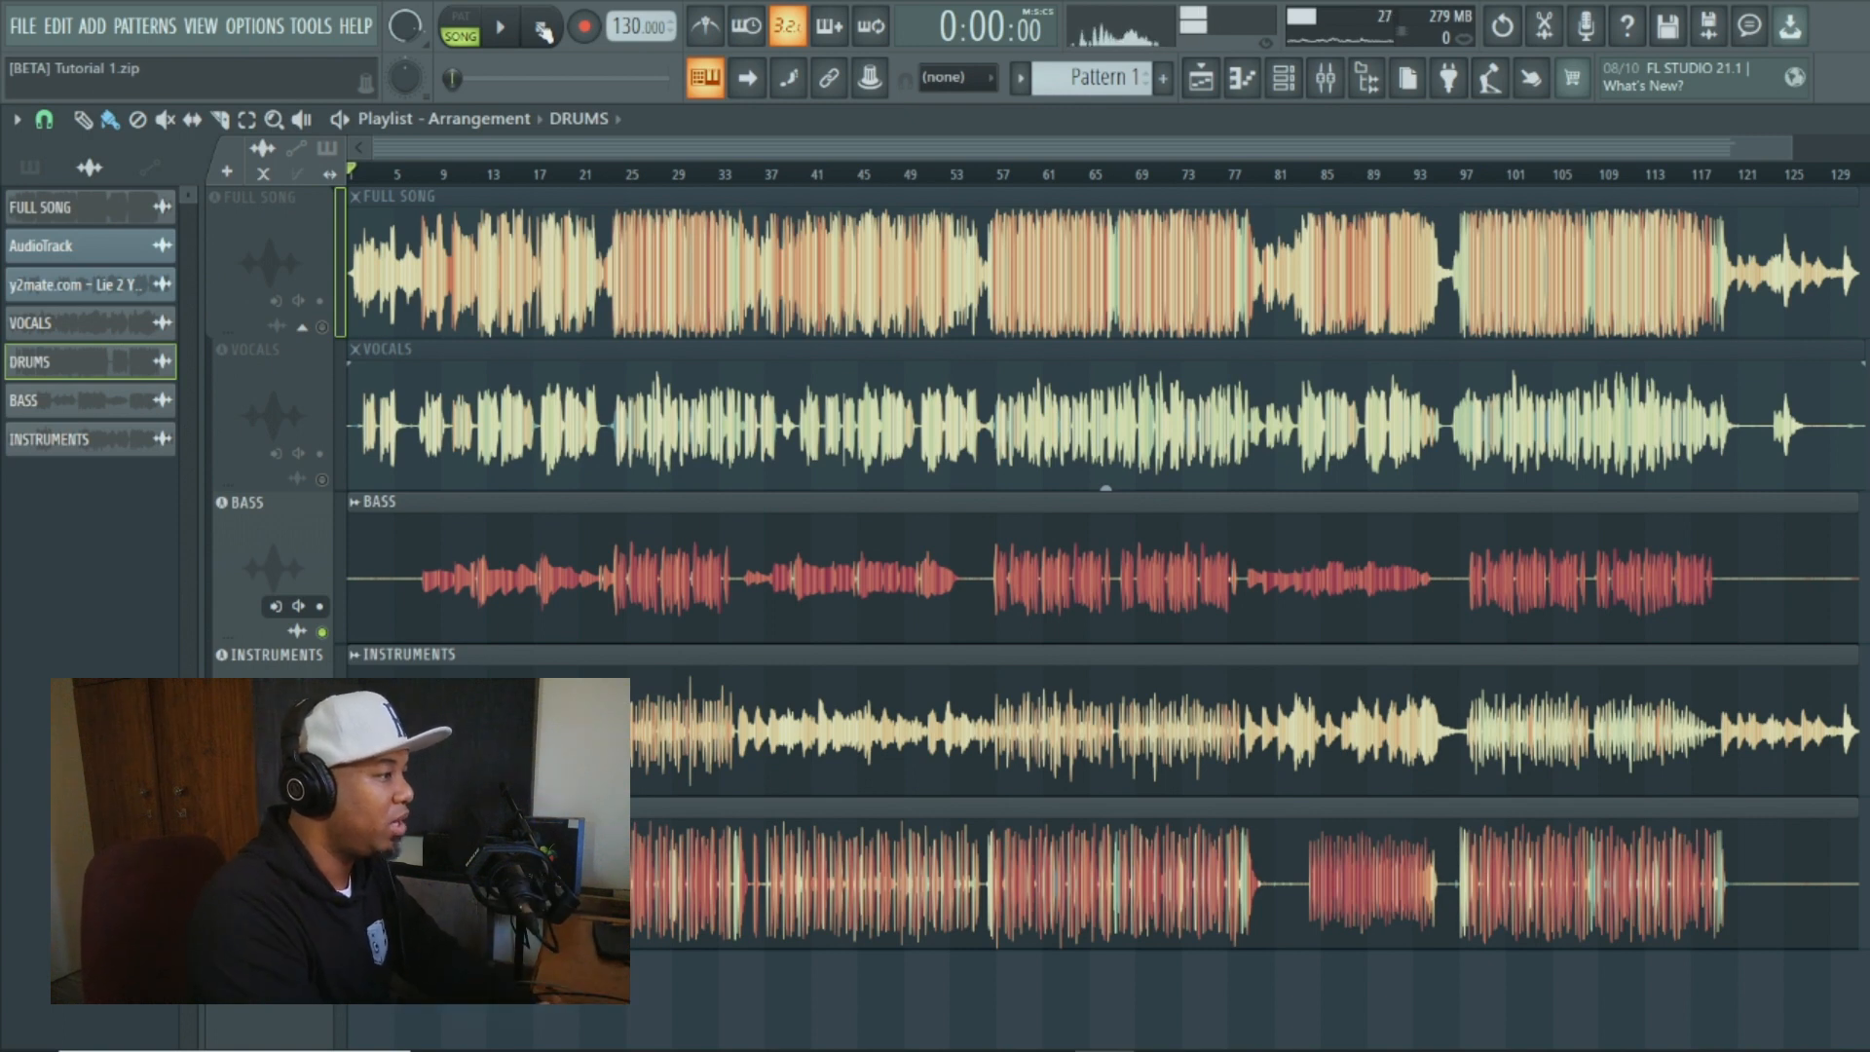
- Play the combined bass, instruments and drums stems, jumping ahead to around bar 23, and stop playback
{"action": "left_click", "coordinate": [504, 29]}
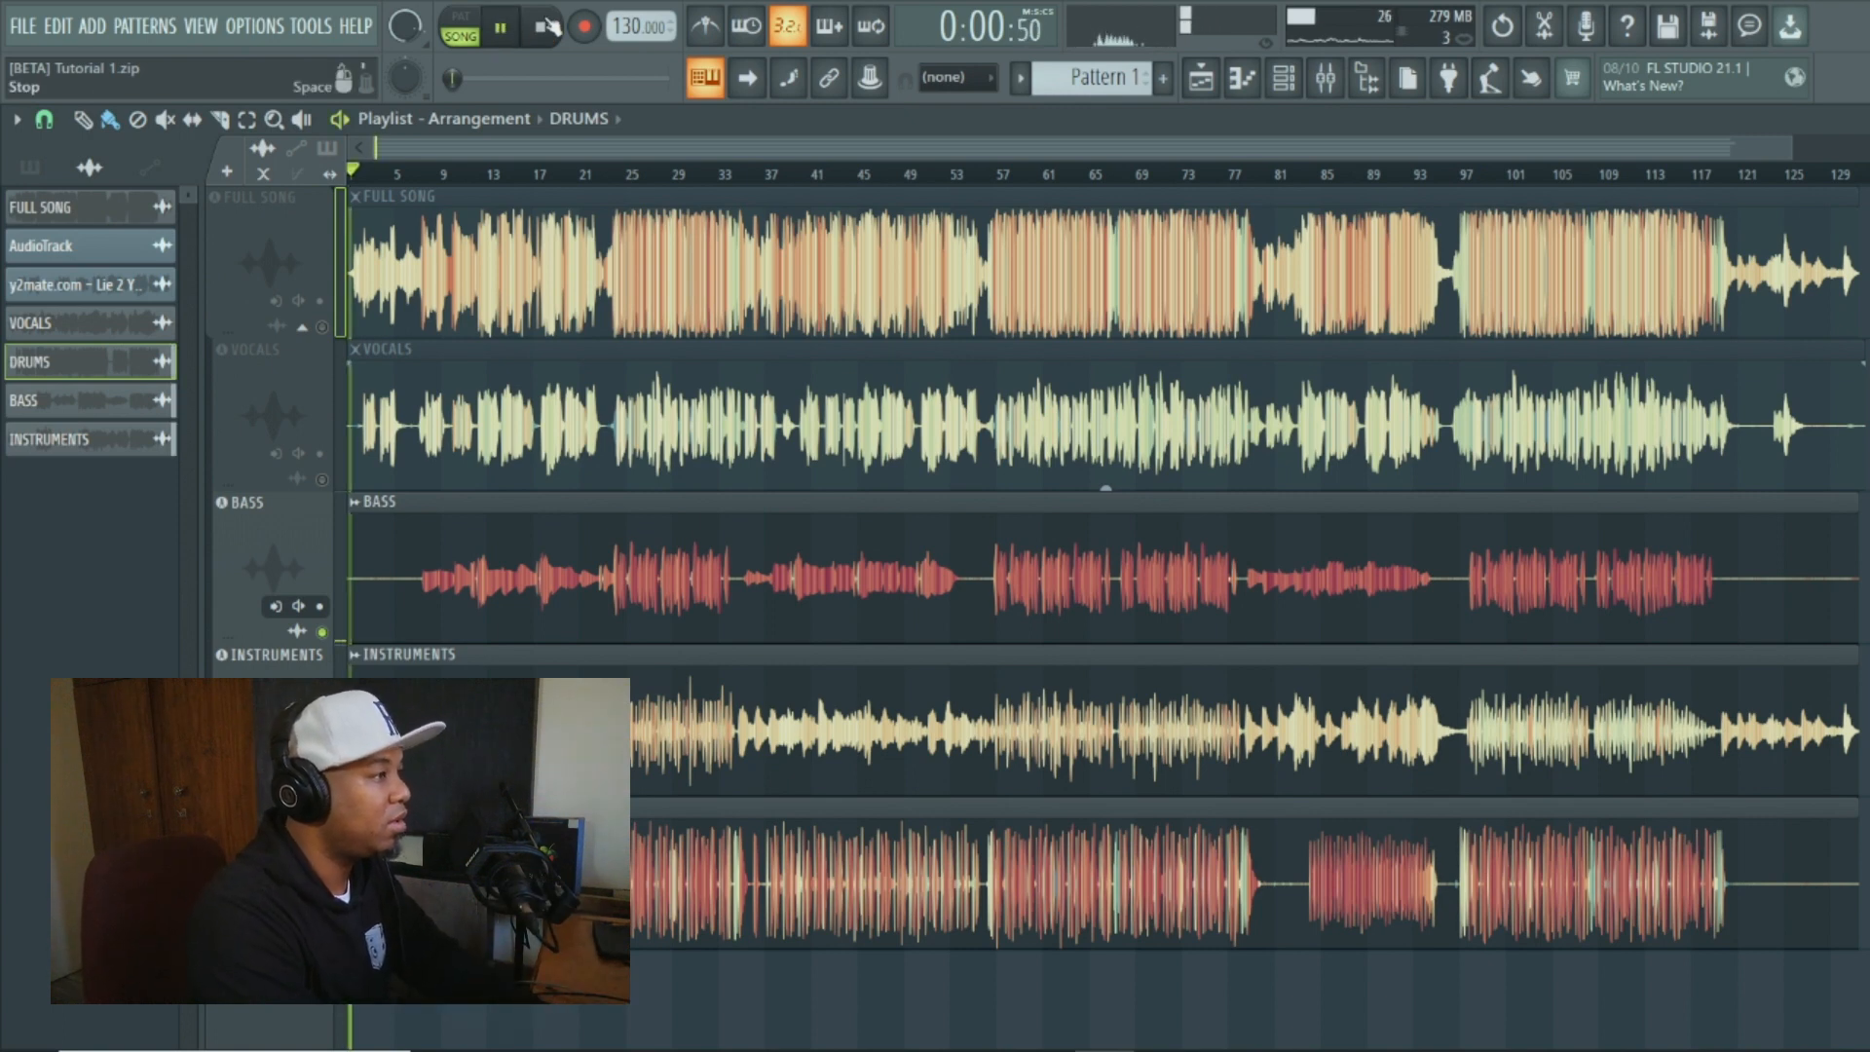
{"action": "left_click", "coordinate": [605, 166]}
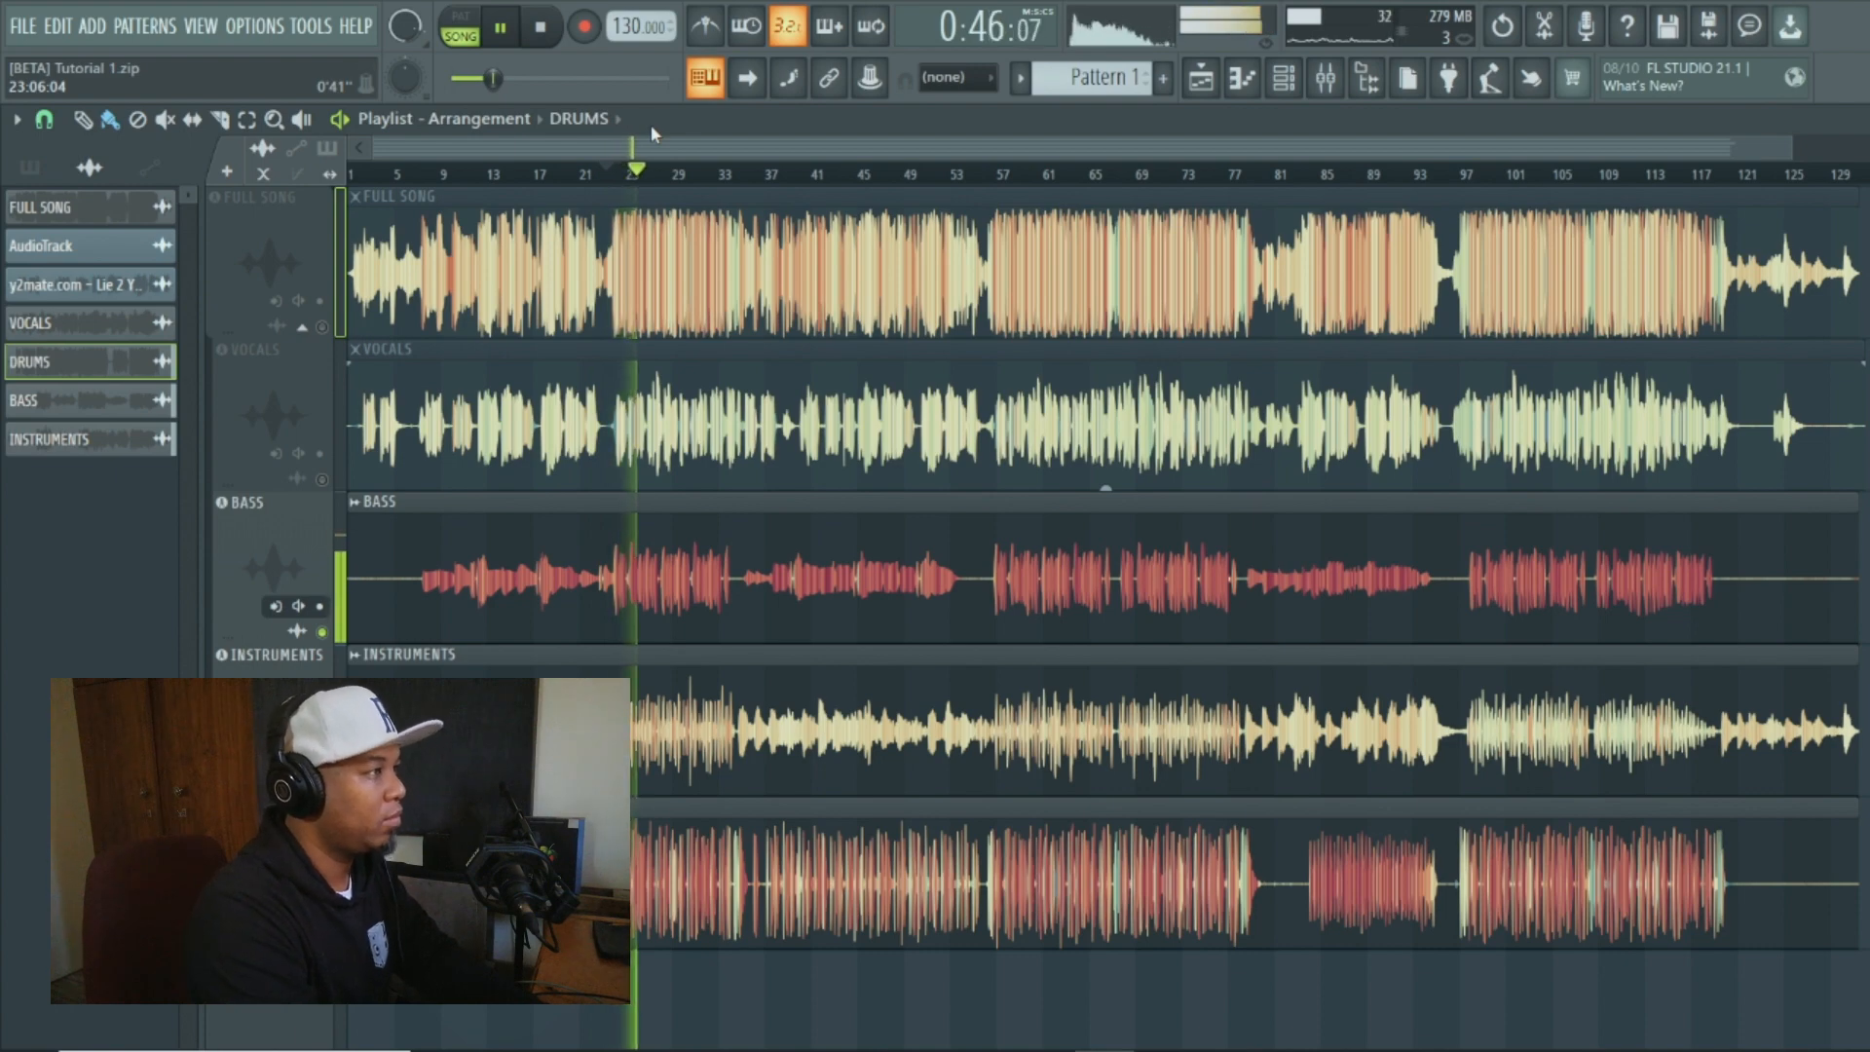
{"action": "left_click", "coordinate": [539, 27]}
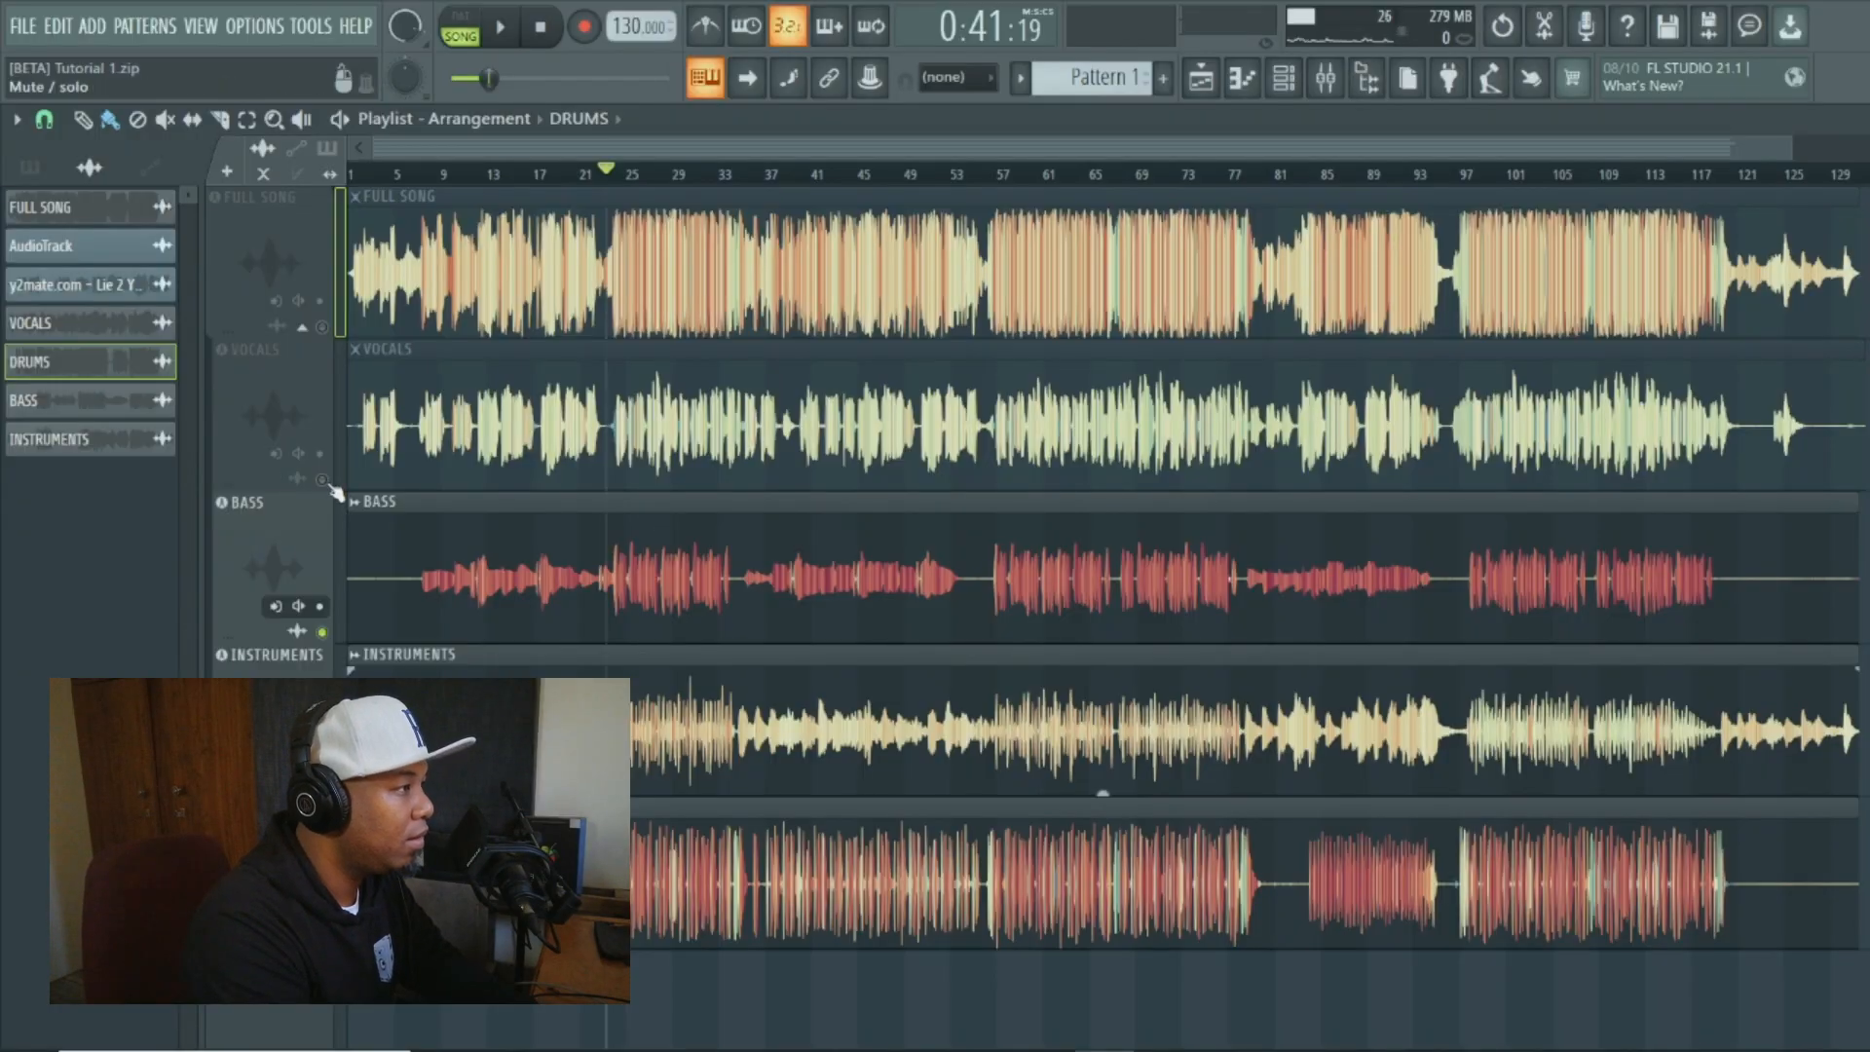
- Mute the BASS and INSTRUMENTS tracks so only the drums stem is active
{"action": "left_click", "coordinate": [323, 632]}
{"action": "left_click", "coordinate": [322, 784]}
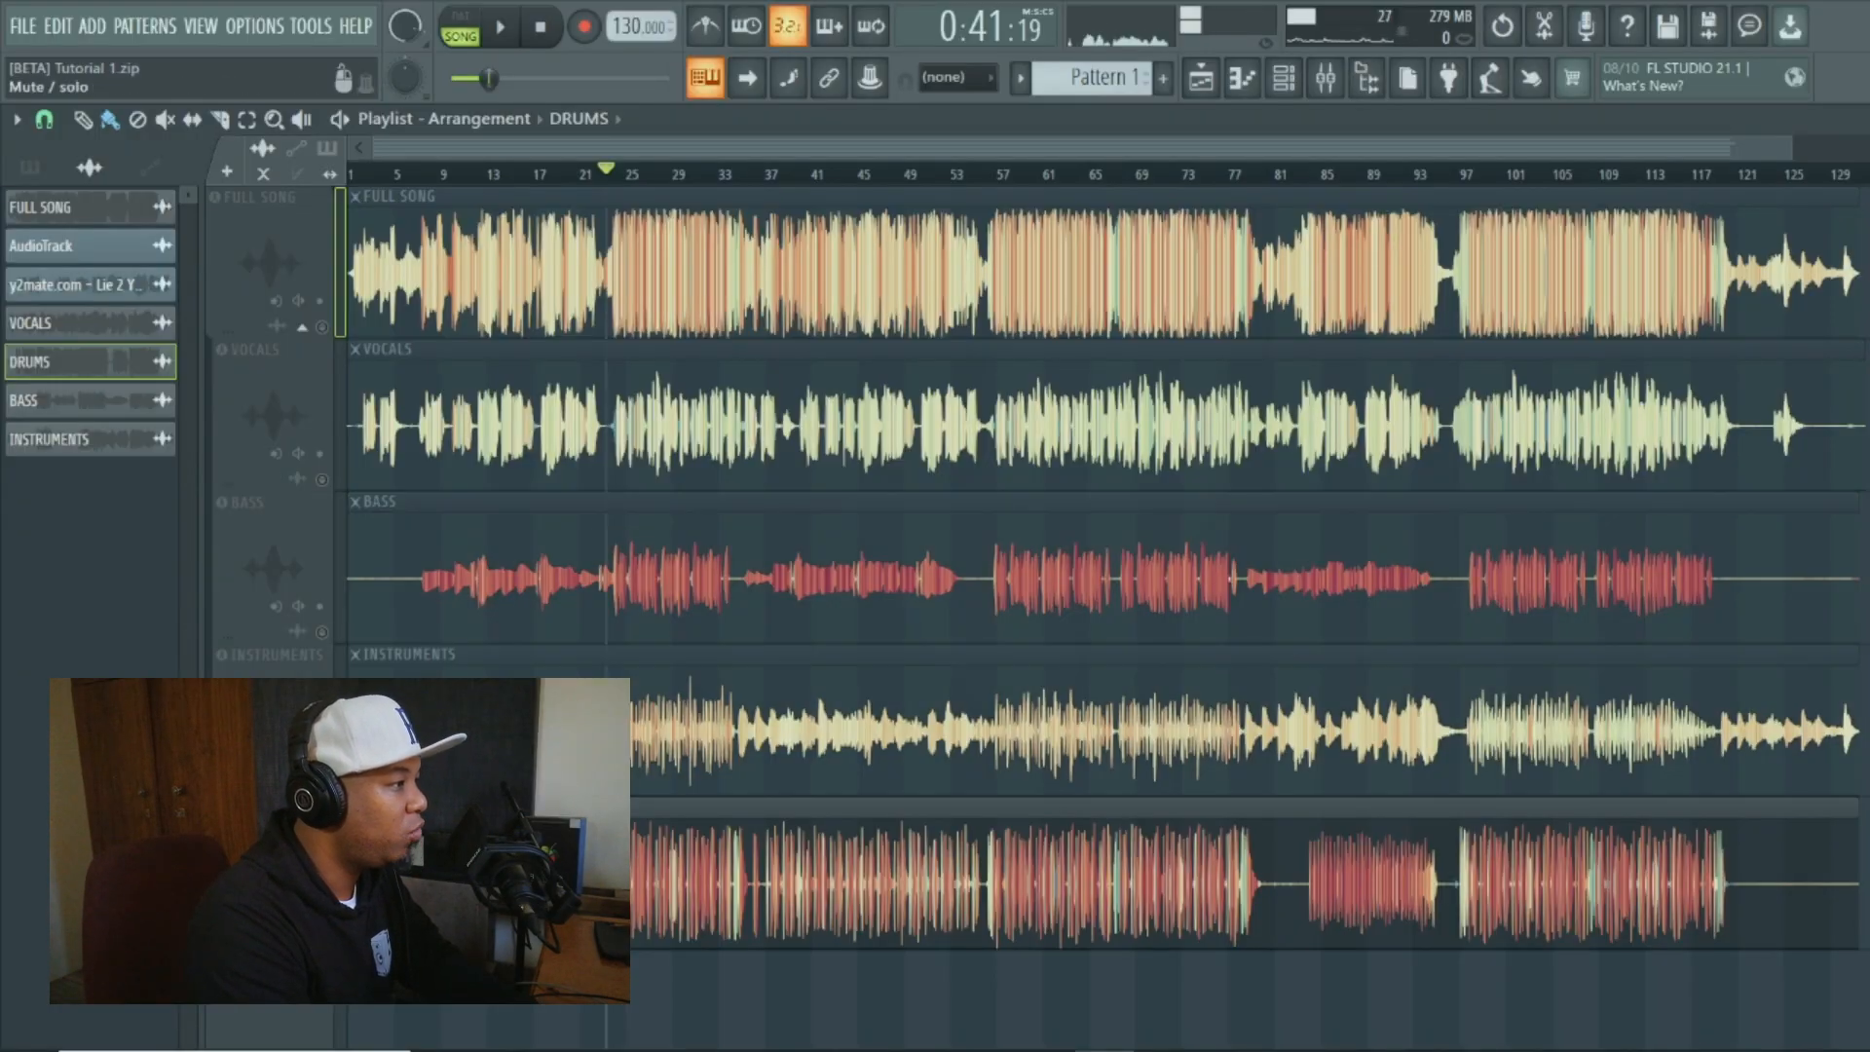
- Audition the VOCALS track alone and the FULL SONG track alone from around bar 23, stopping playback after each
{"action": "left_click", "coordinate": [322, 479]}
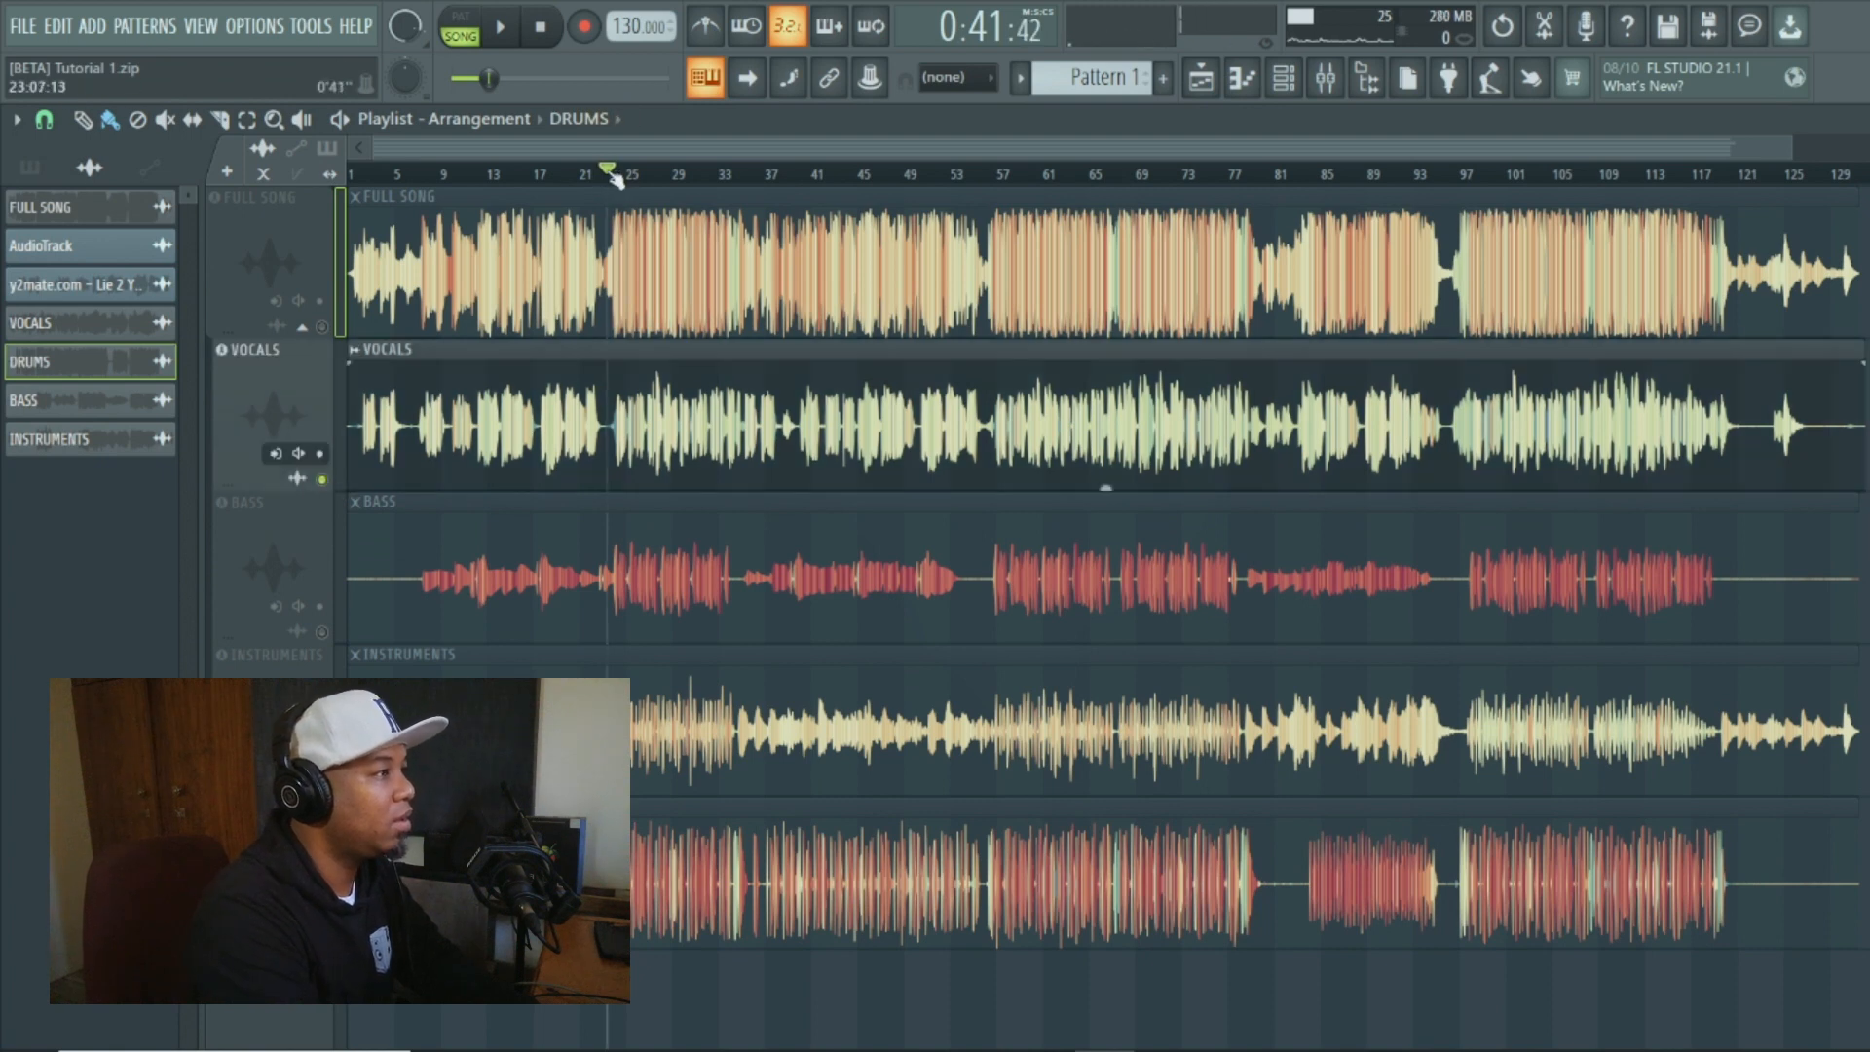
{"action": "key", "text": "space"}
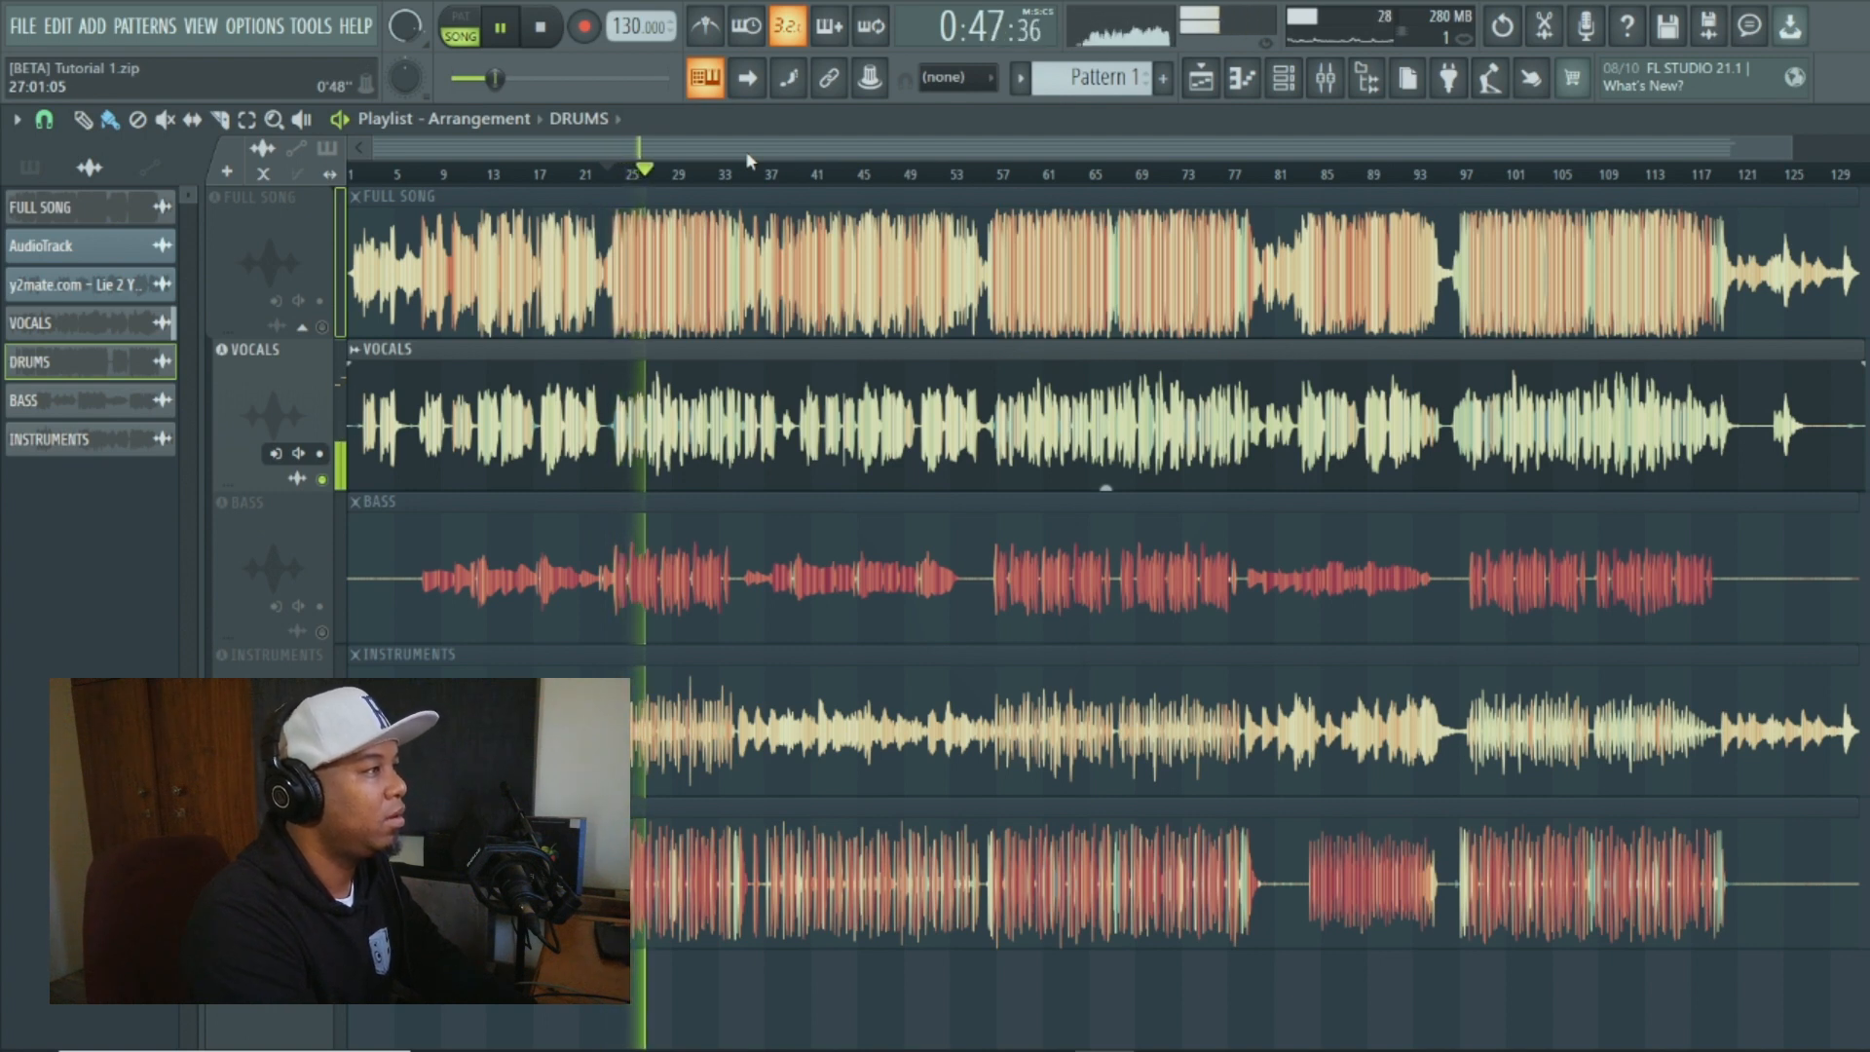
{"action": "key", "text": "space"}
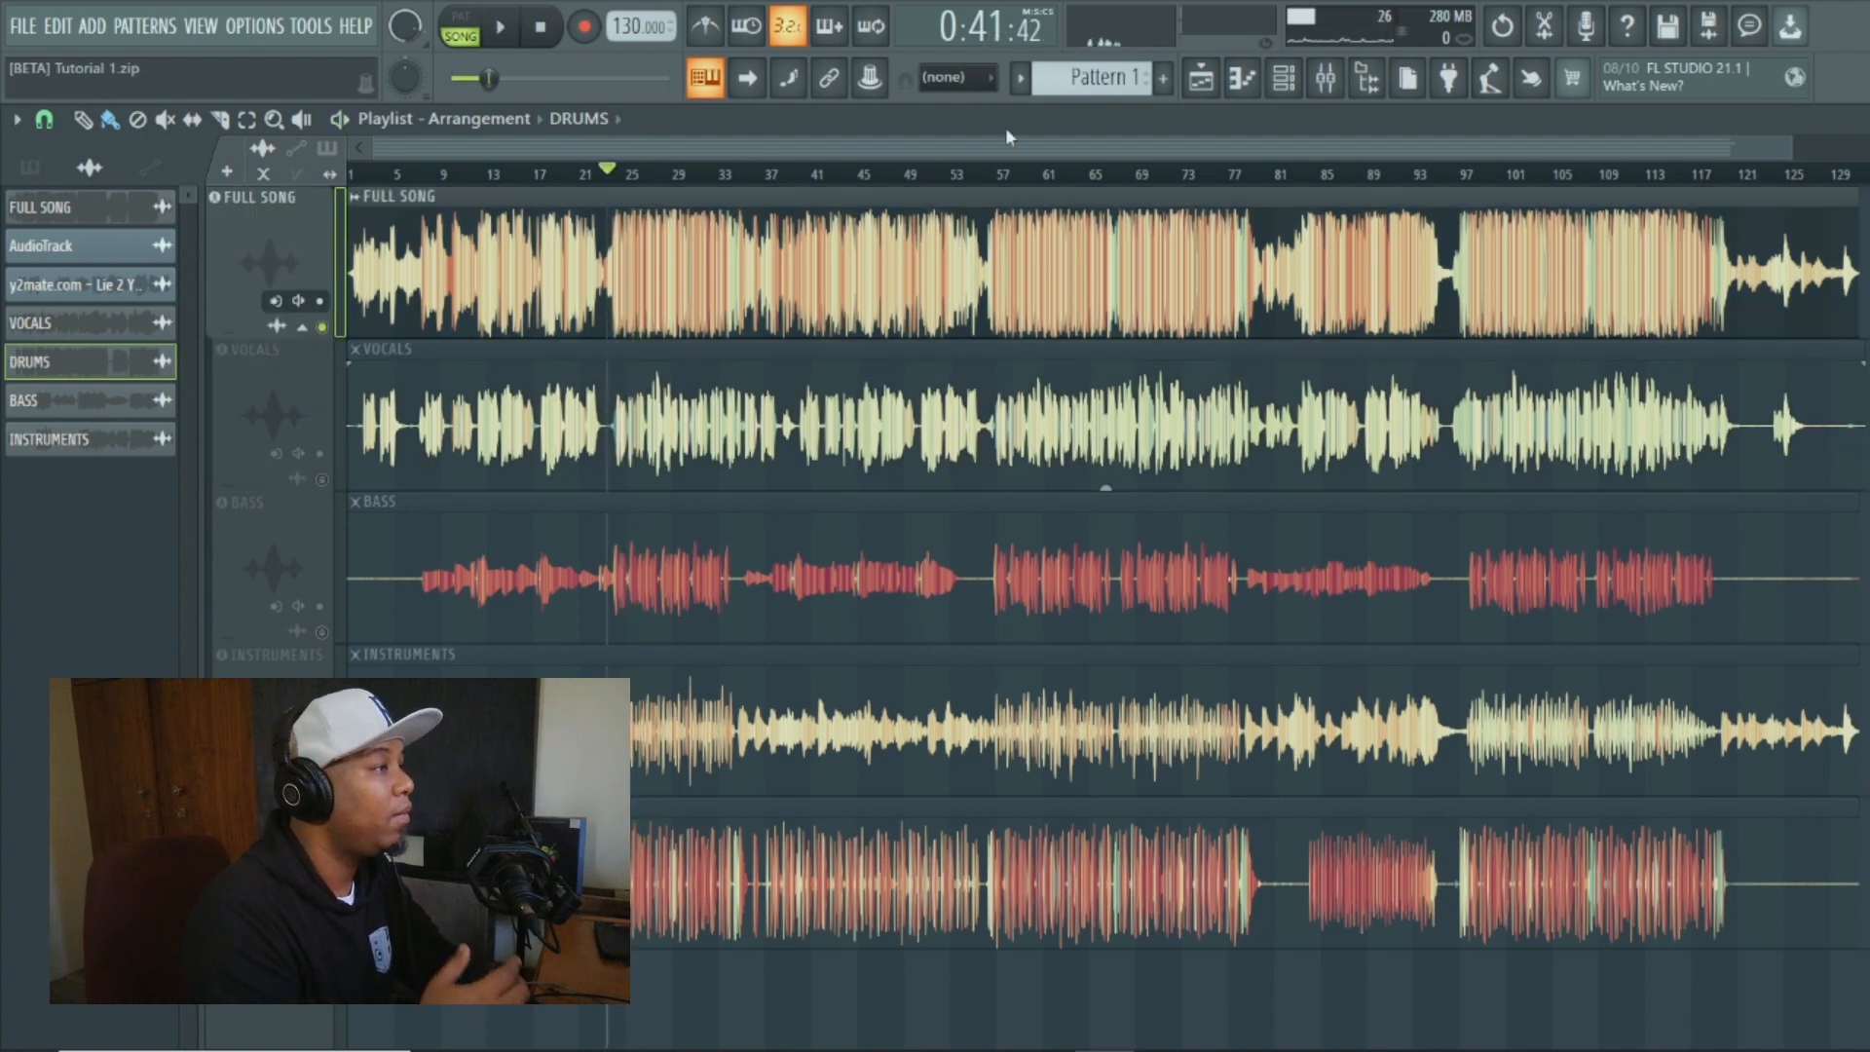
{"action": "key", "text": "space"}
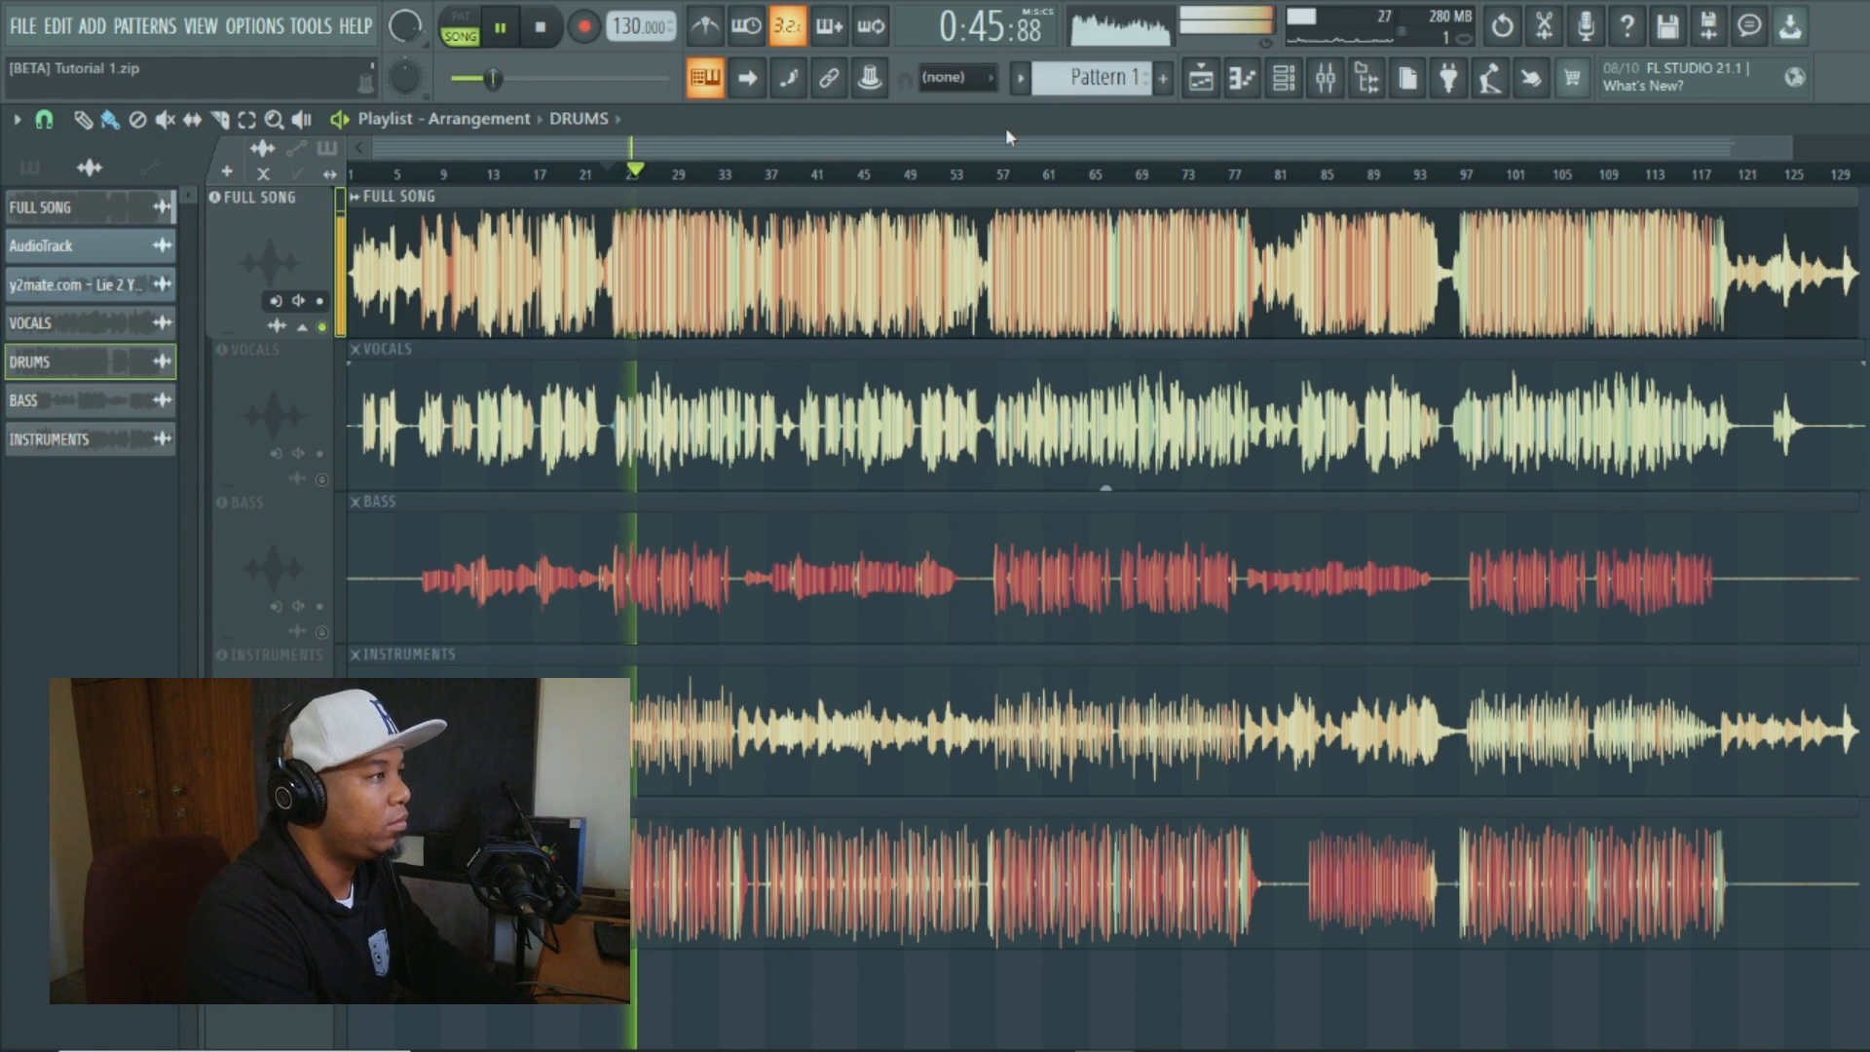
{"action": "key", "text": "space"}
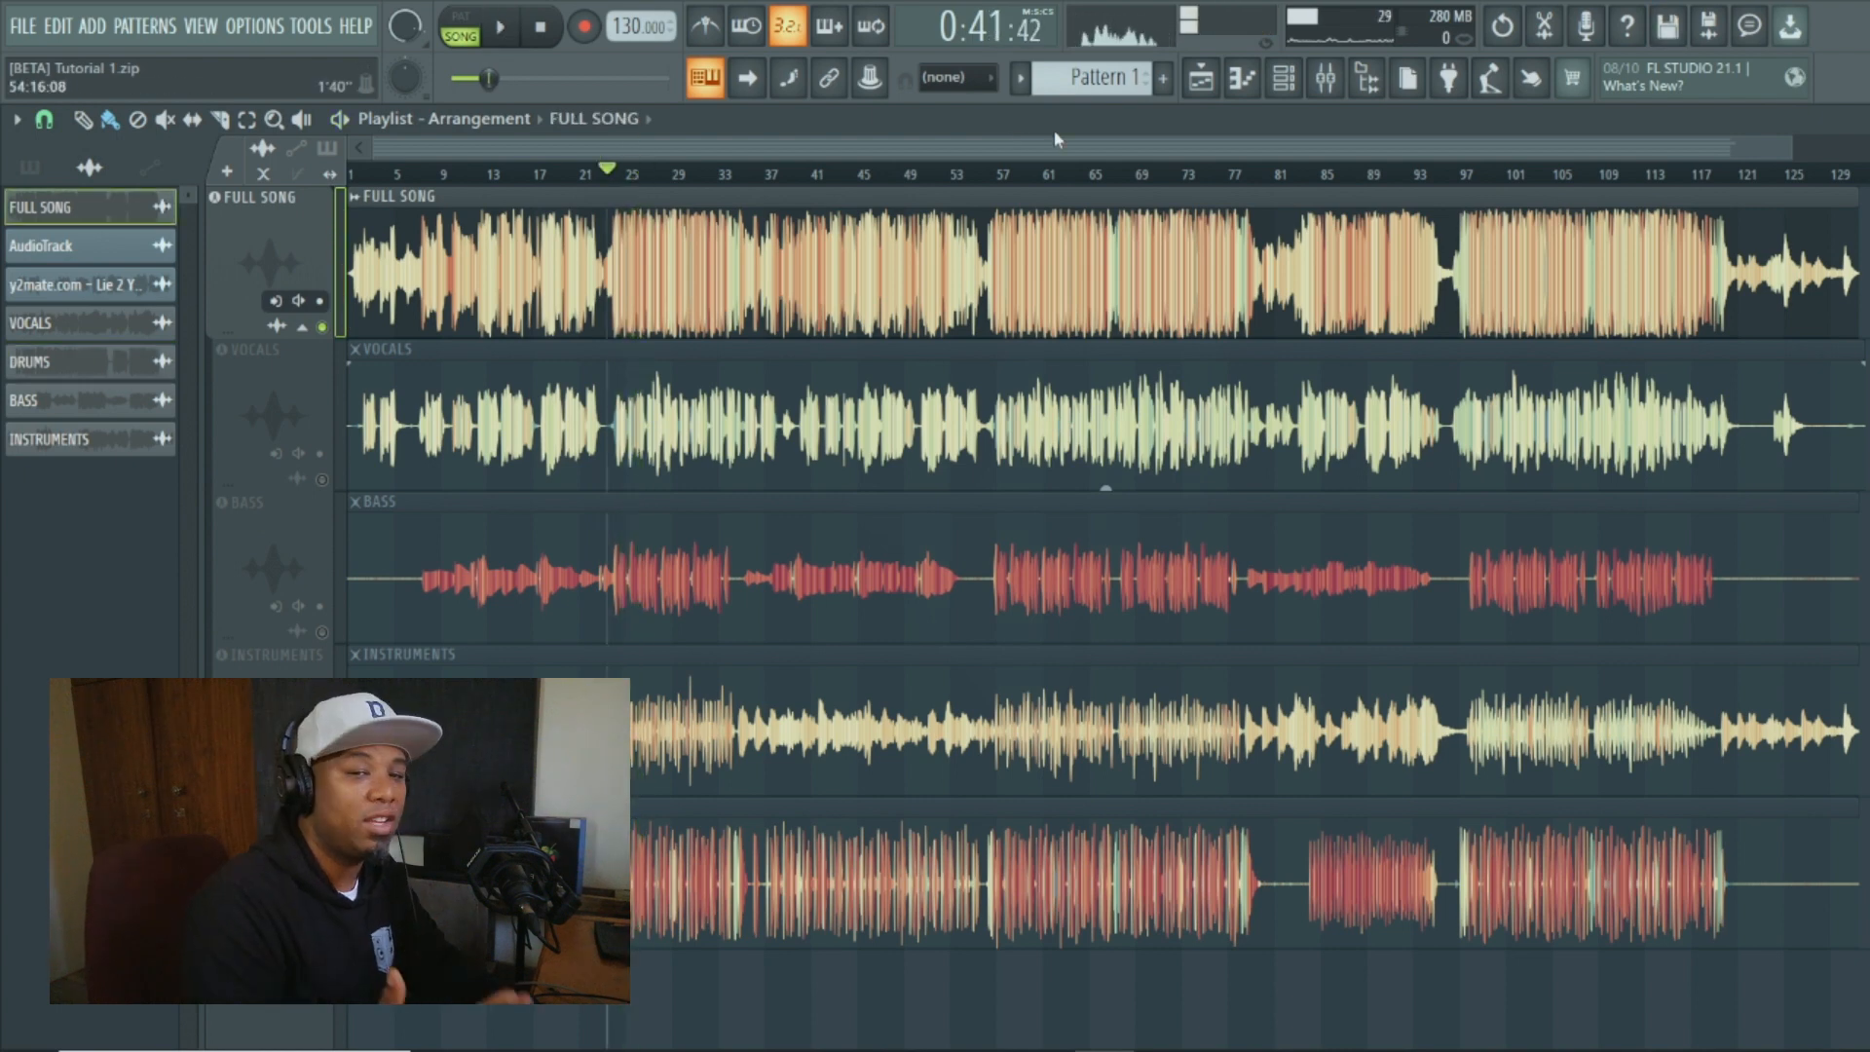
- Check the target mixer track in the channel settings of the FULL SONG and VOCALS clips
{"action": "double_click", "coordinate": [916, 217]}
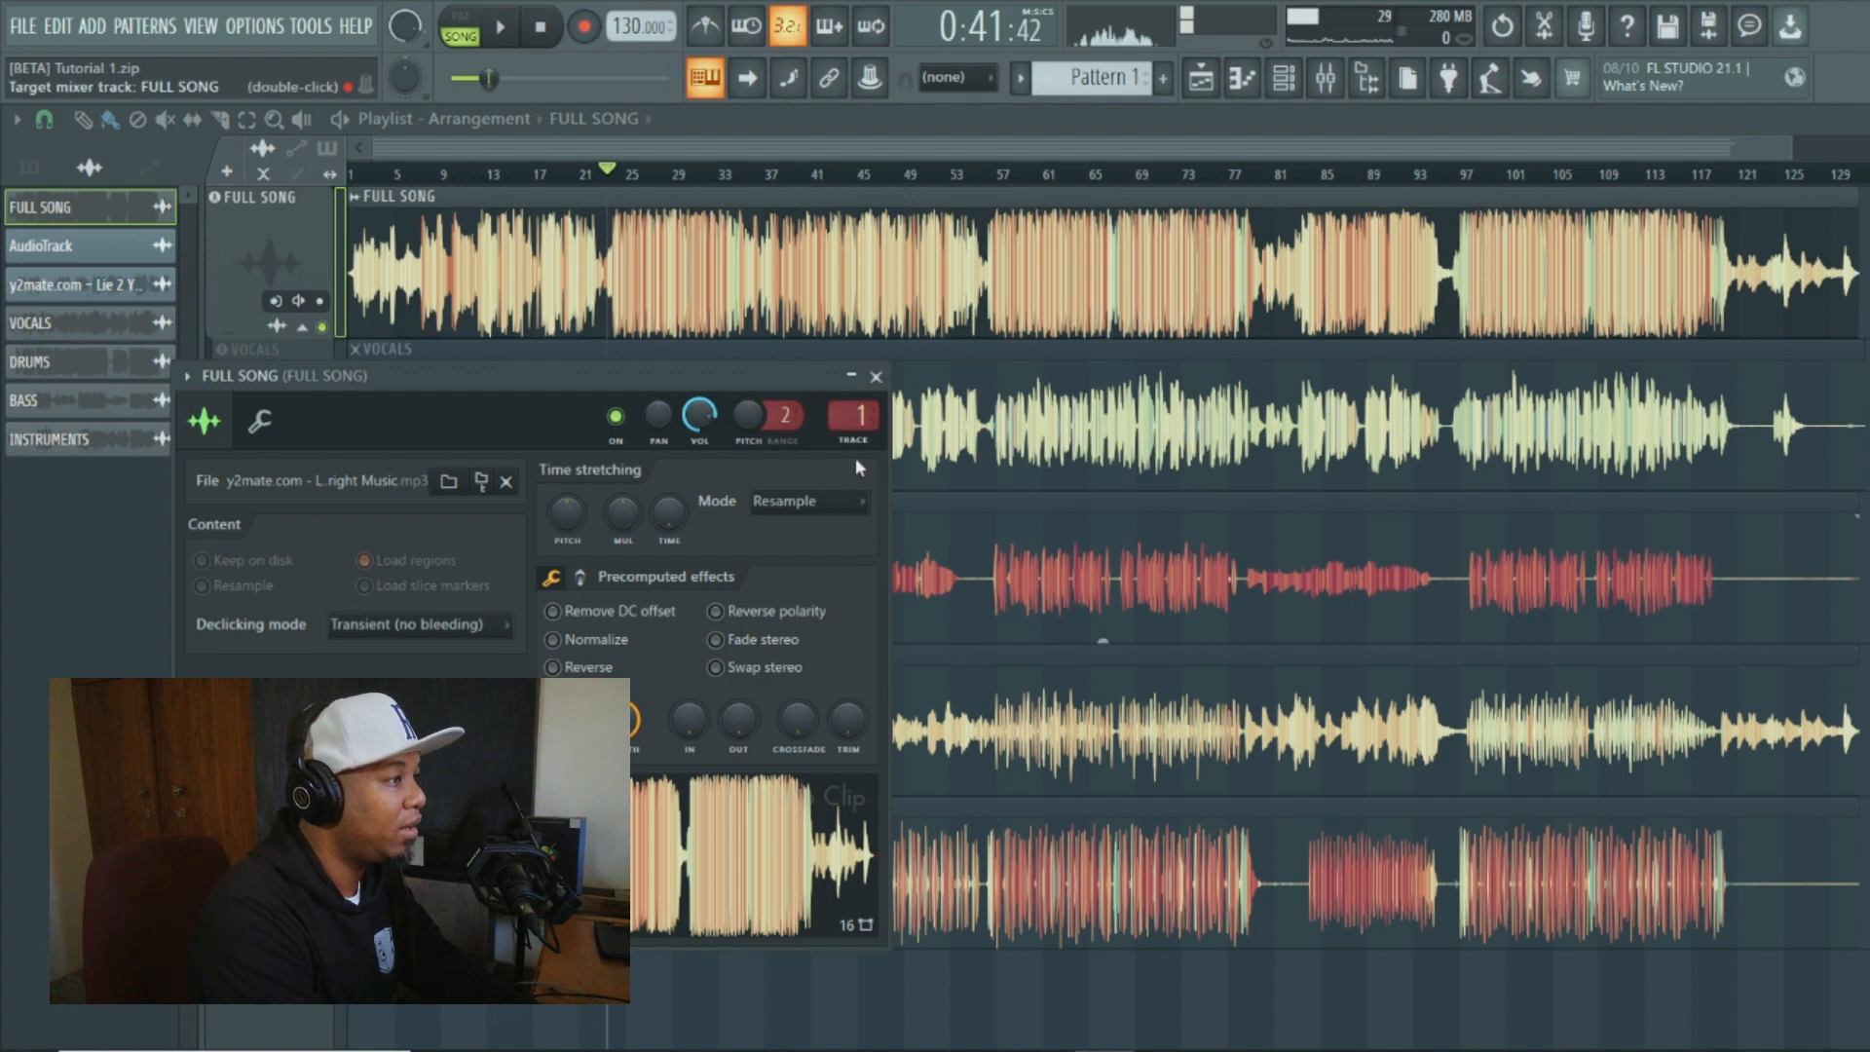
{"action": "left_click", "coordinate": [875, 376]}
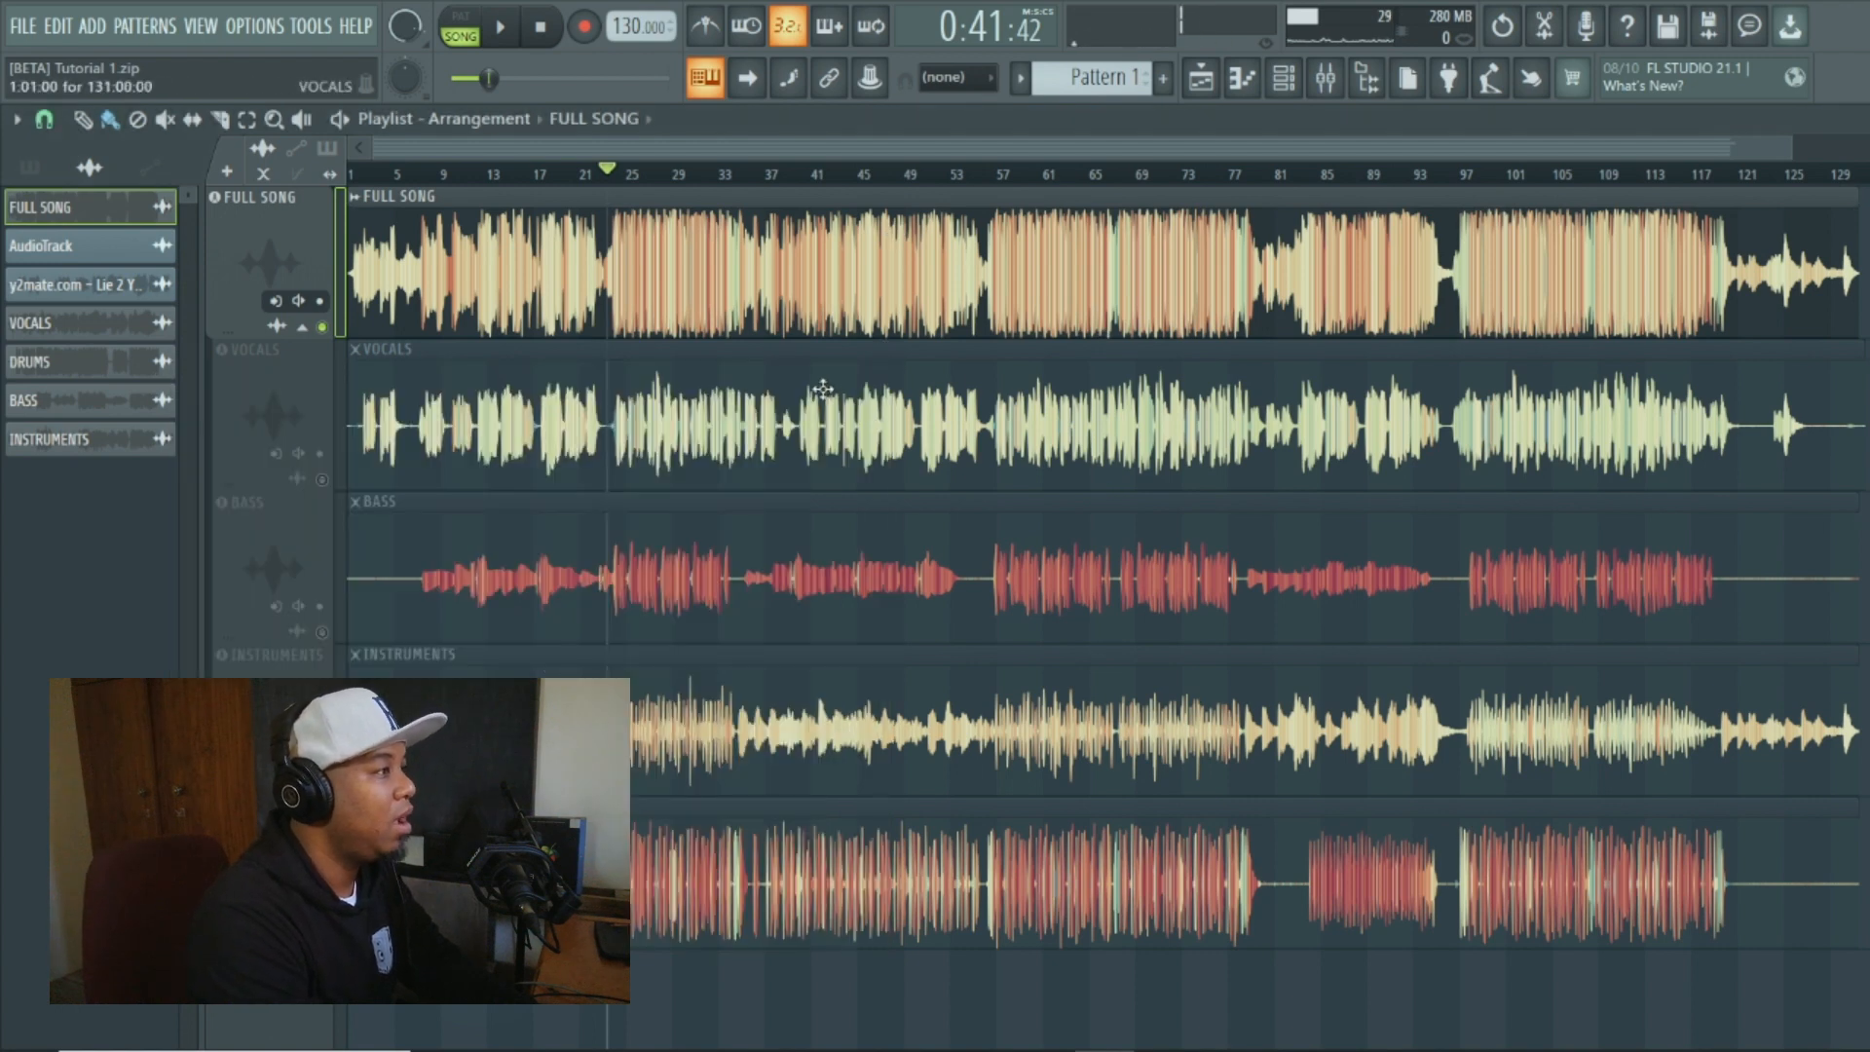
{"action": "left_click", "coordinate": [760, 388]}
{"action": "double_click", "coordinate": [753, 387]}
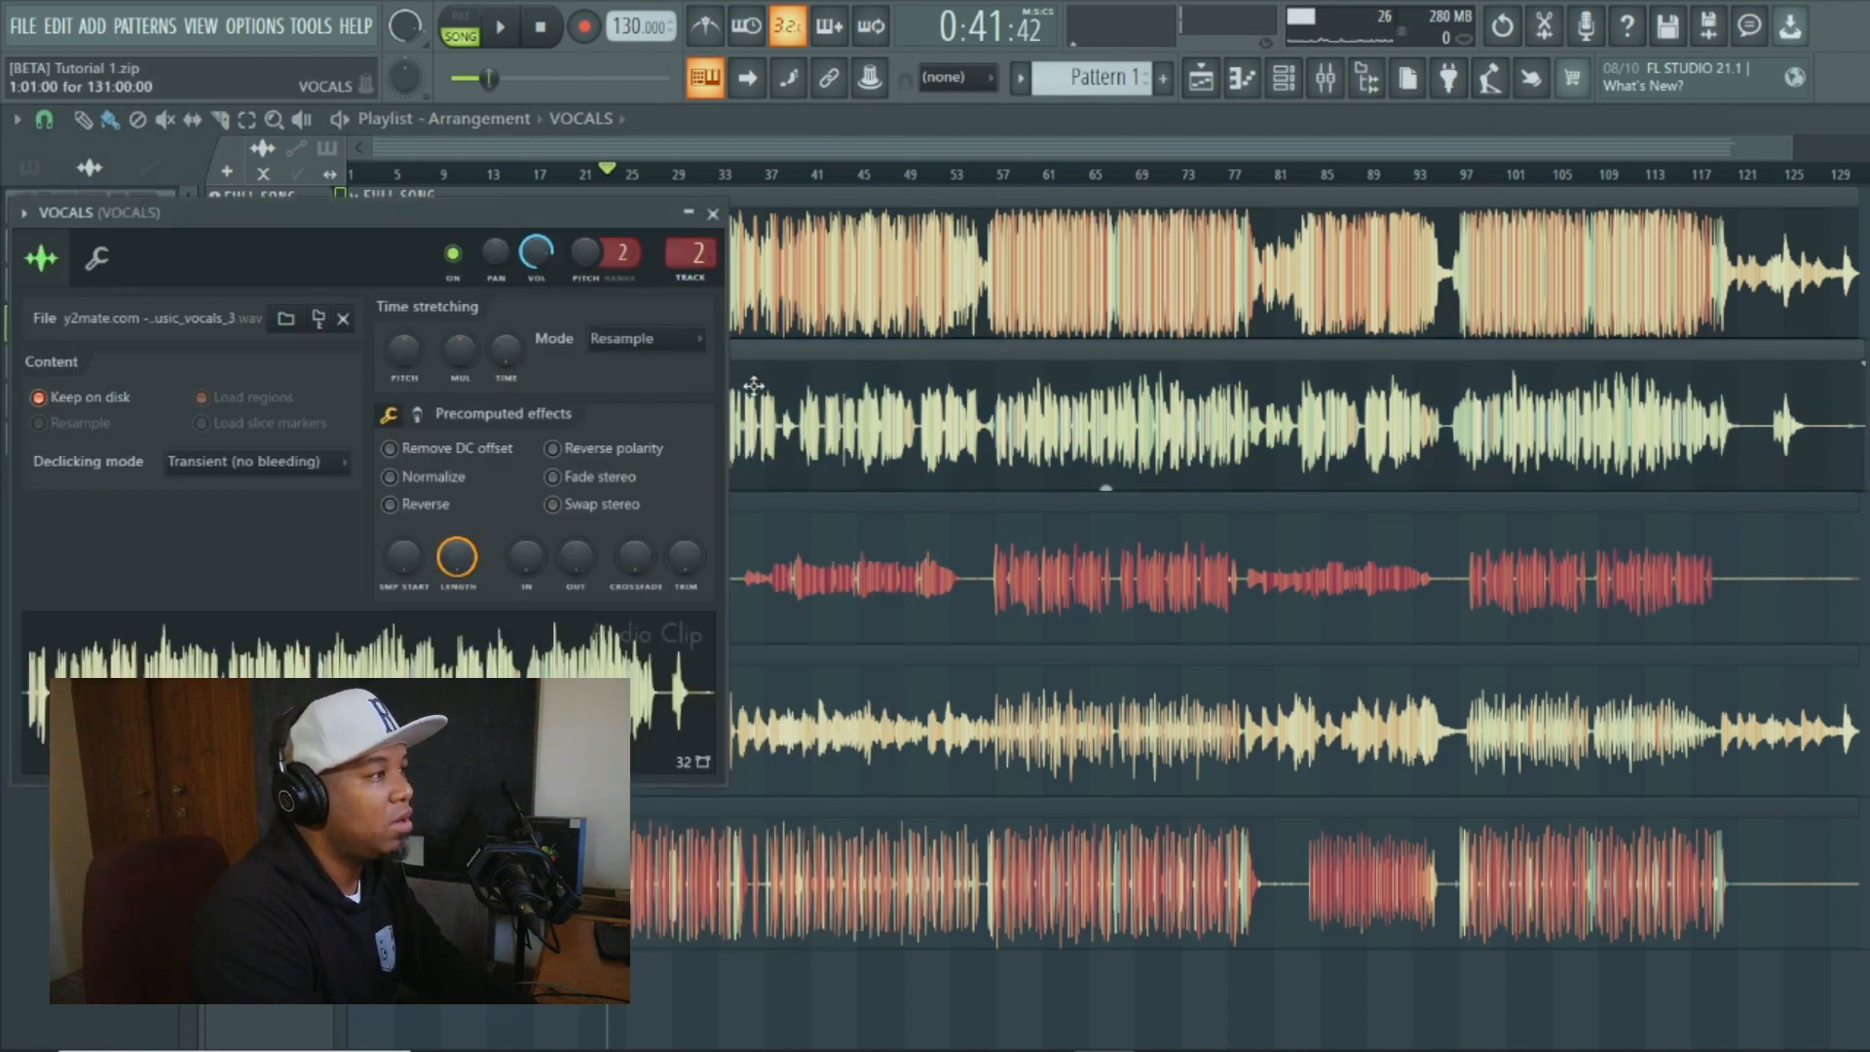
{"action": "left_click", "coordinate": [713, 213]}
- Play the FULL SONG track and the VOCALS track one at a time while watching their levels in the mixer
{"action": "key", "text": "F9"}
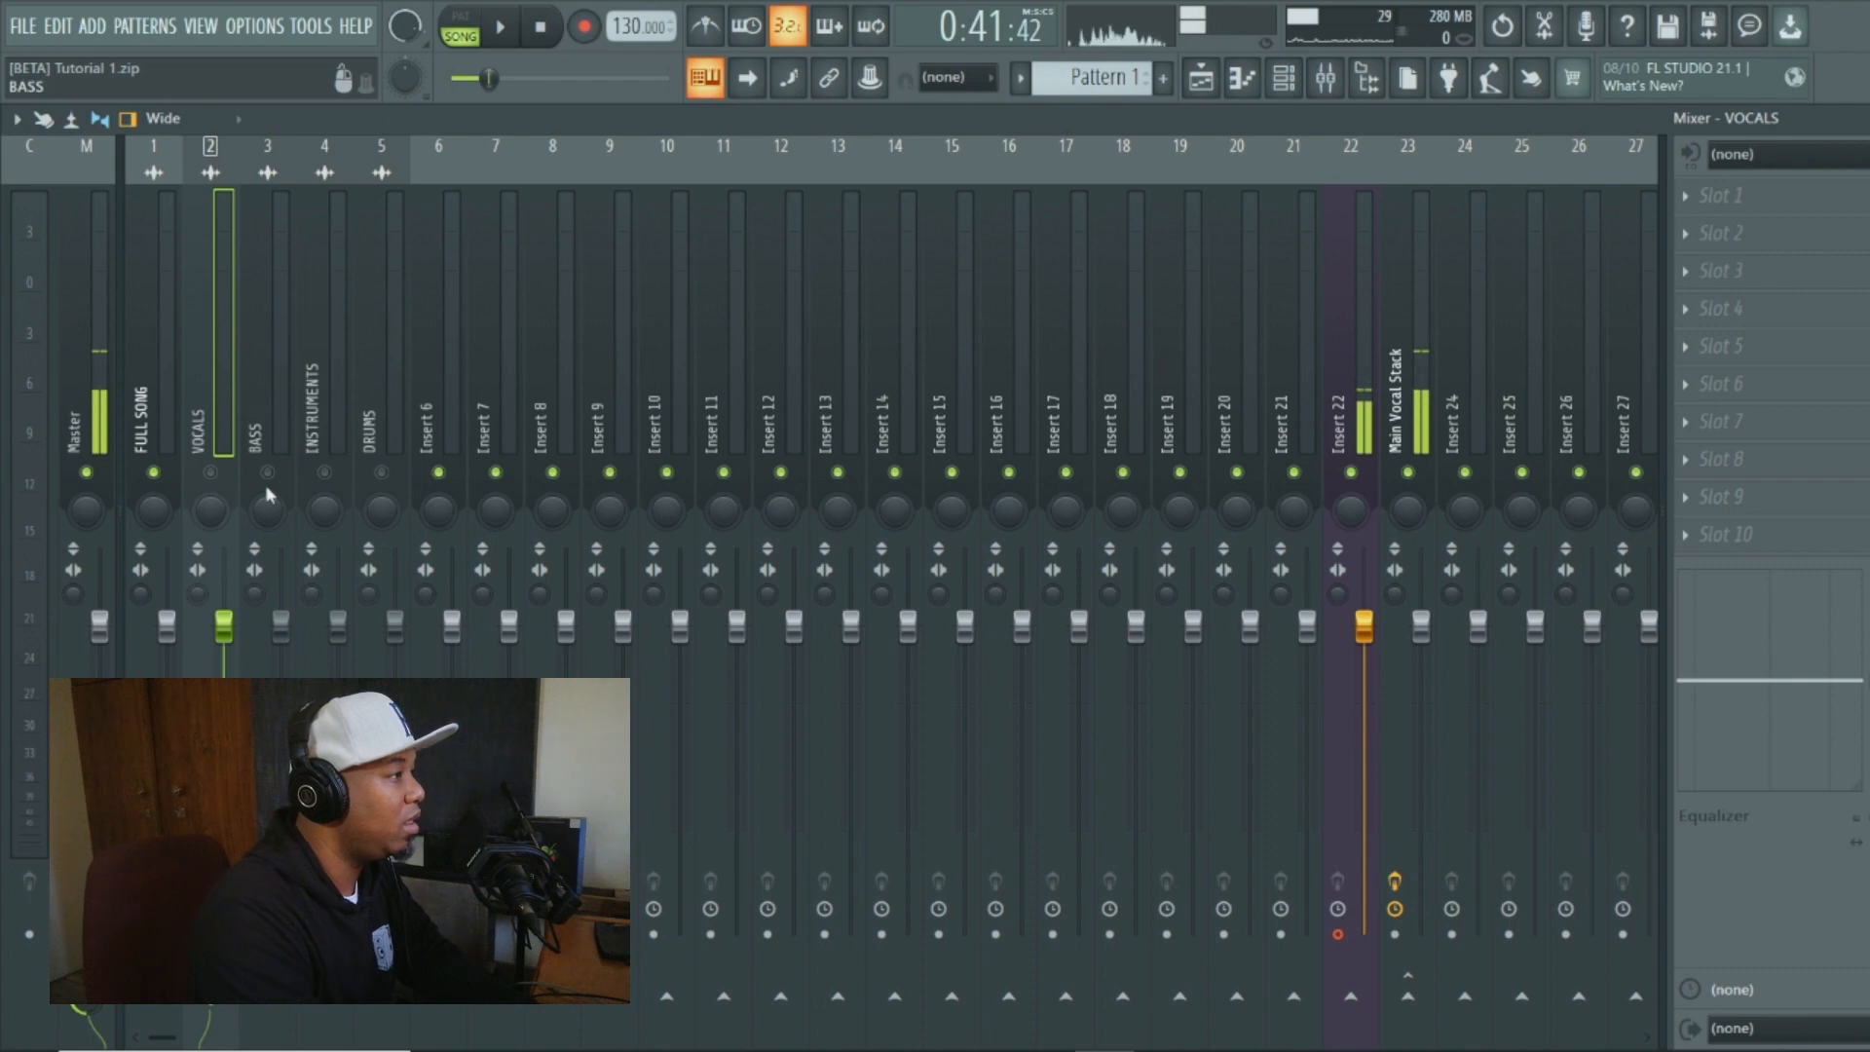
{"action": "left_click", "coordinate": [501, 27]}
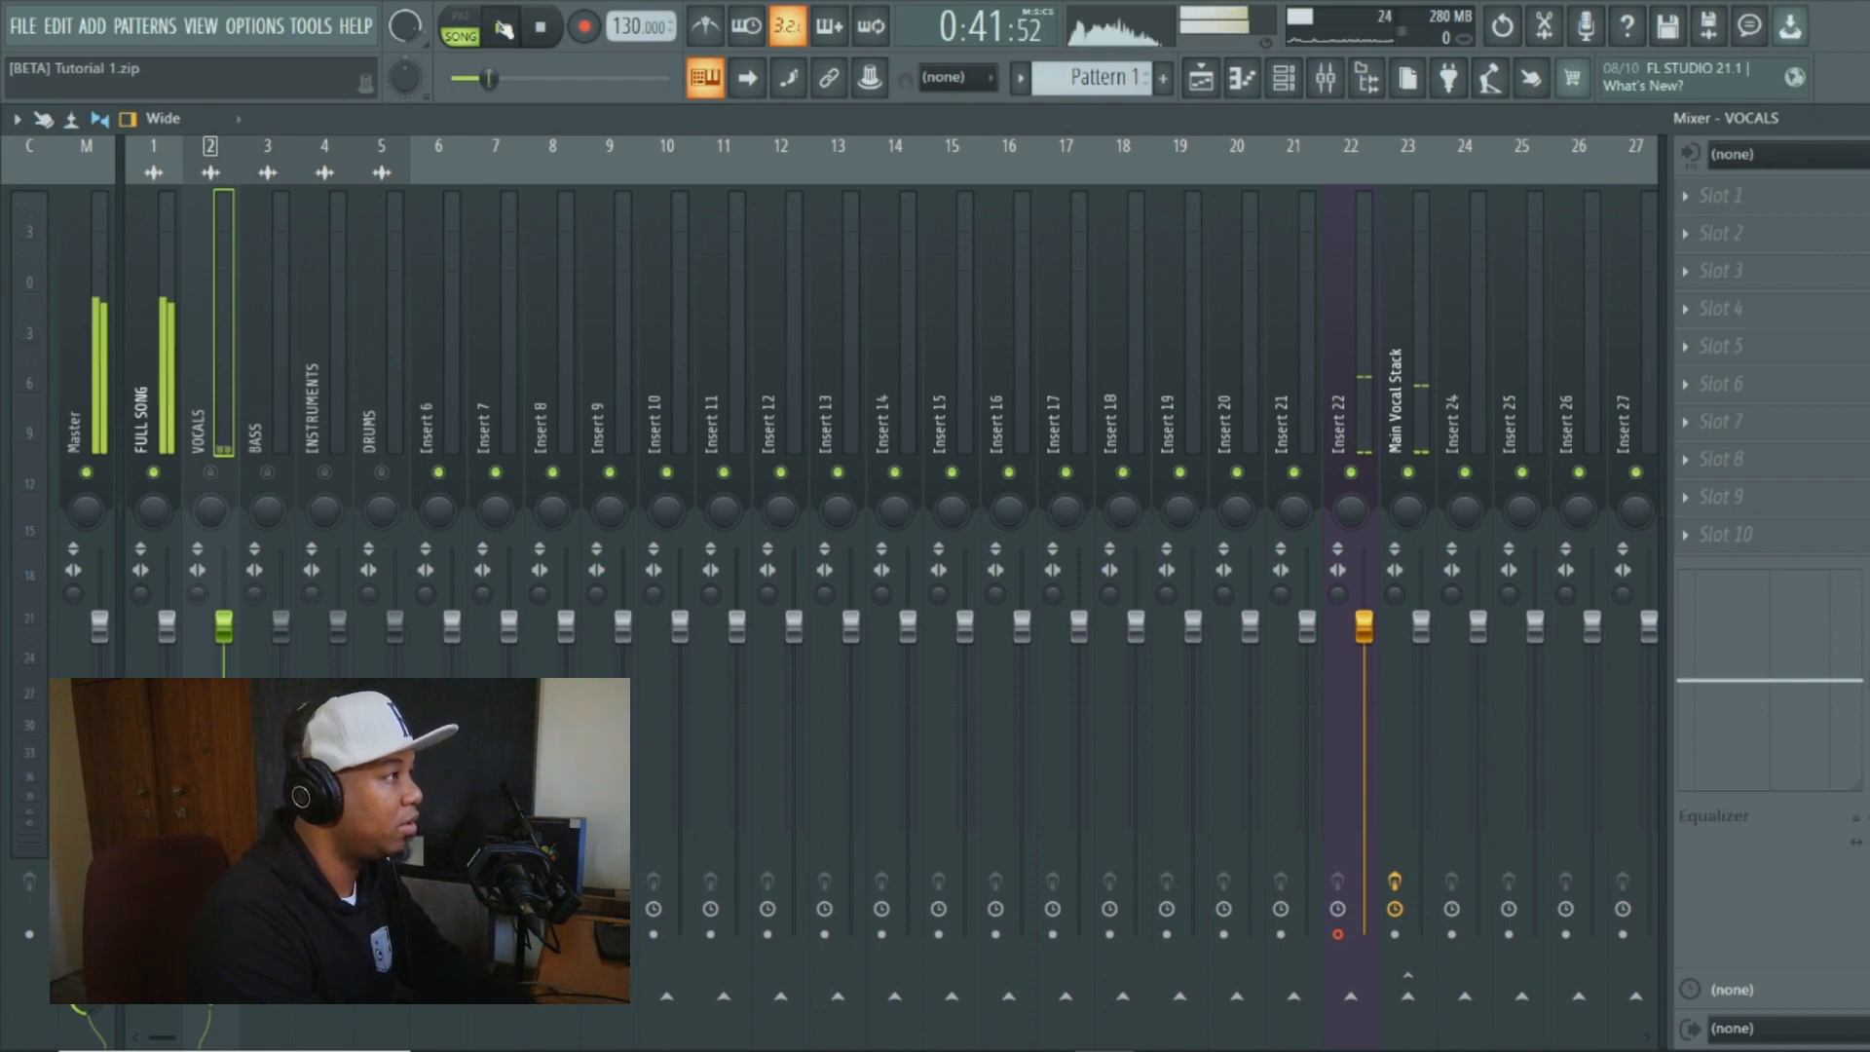
{"action": "left_click", "coordinate": [556, 22]}
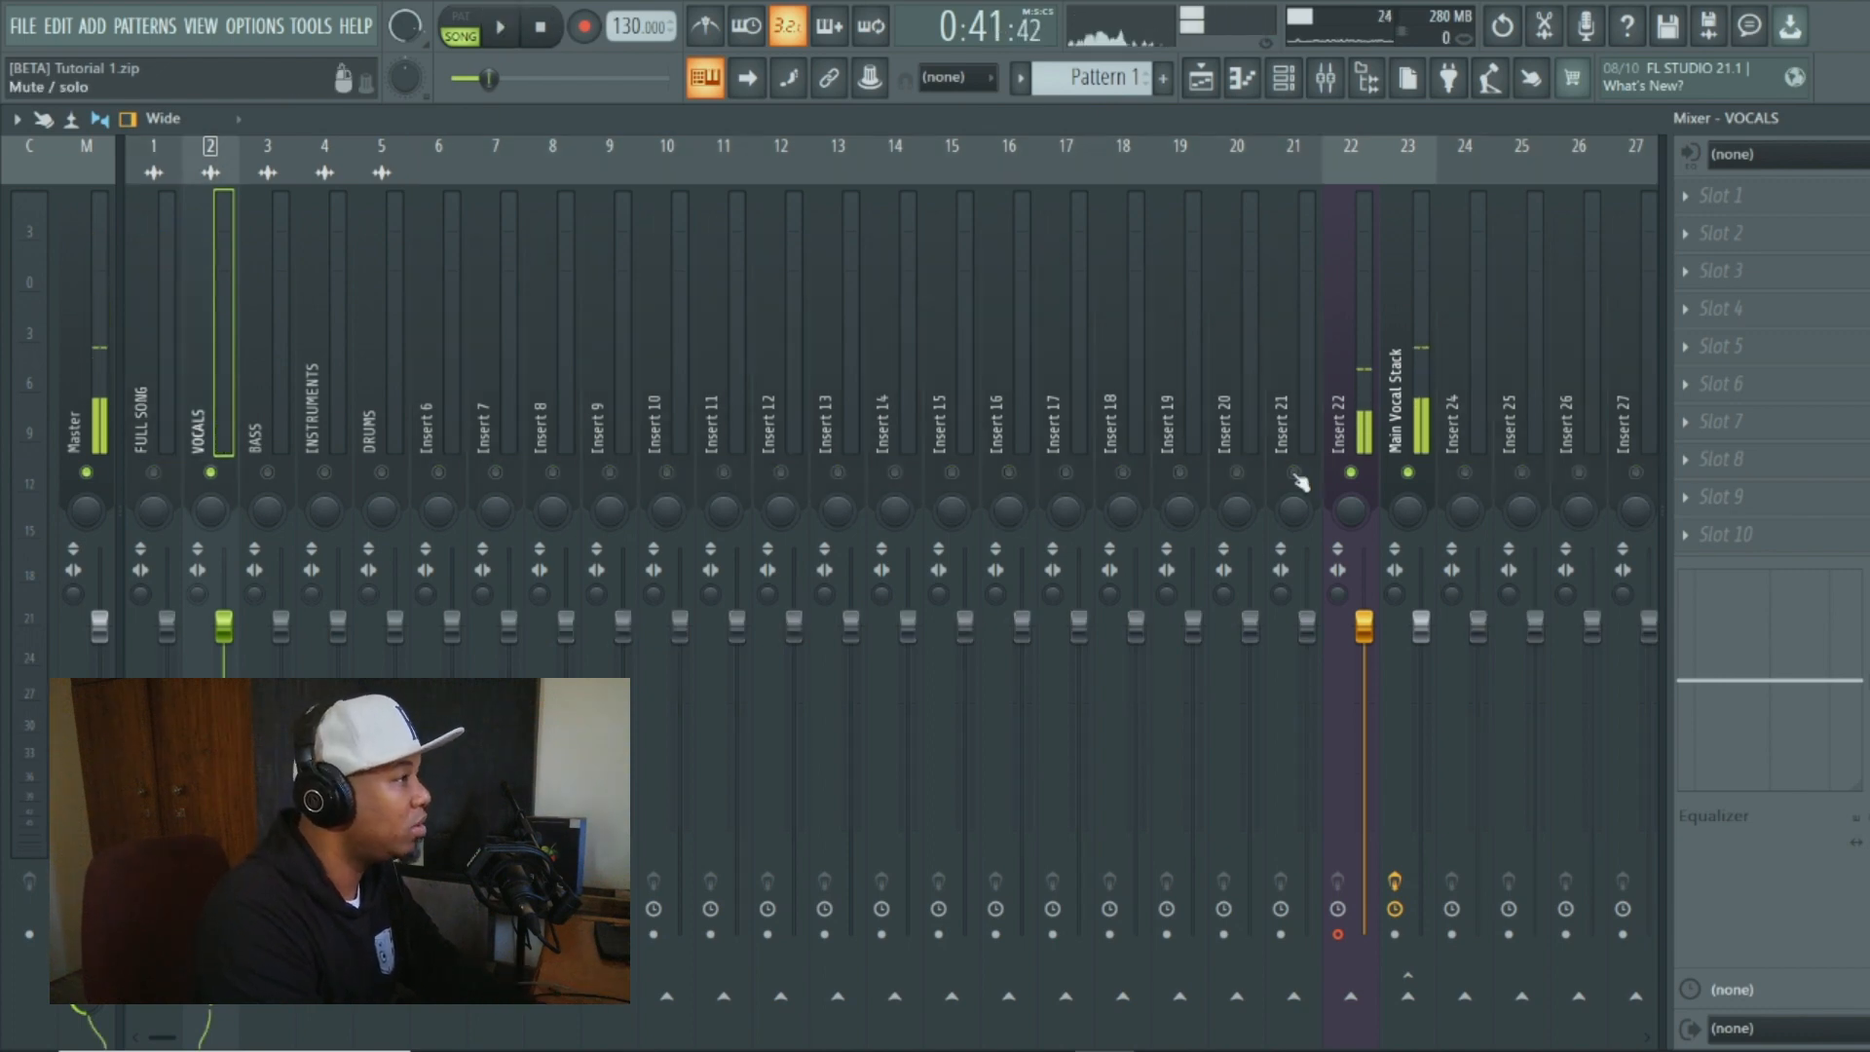
{"action": "key", "text": "space"}
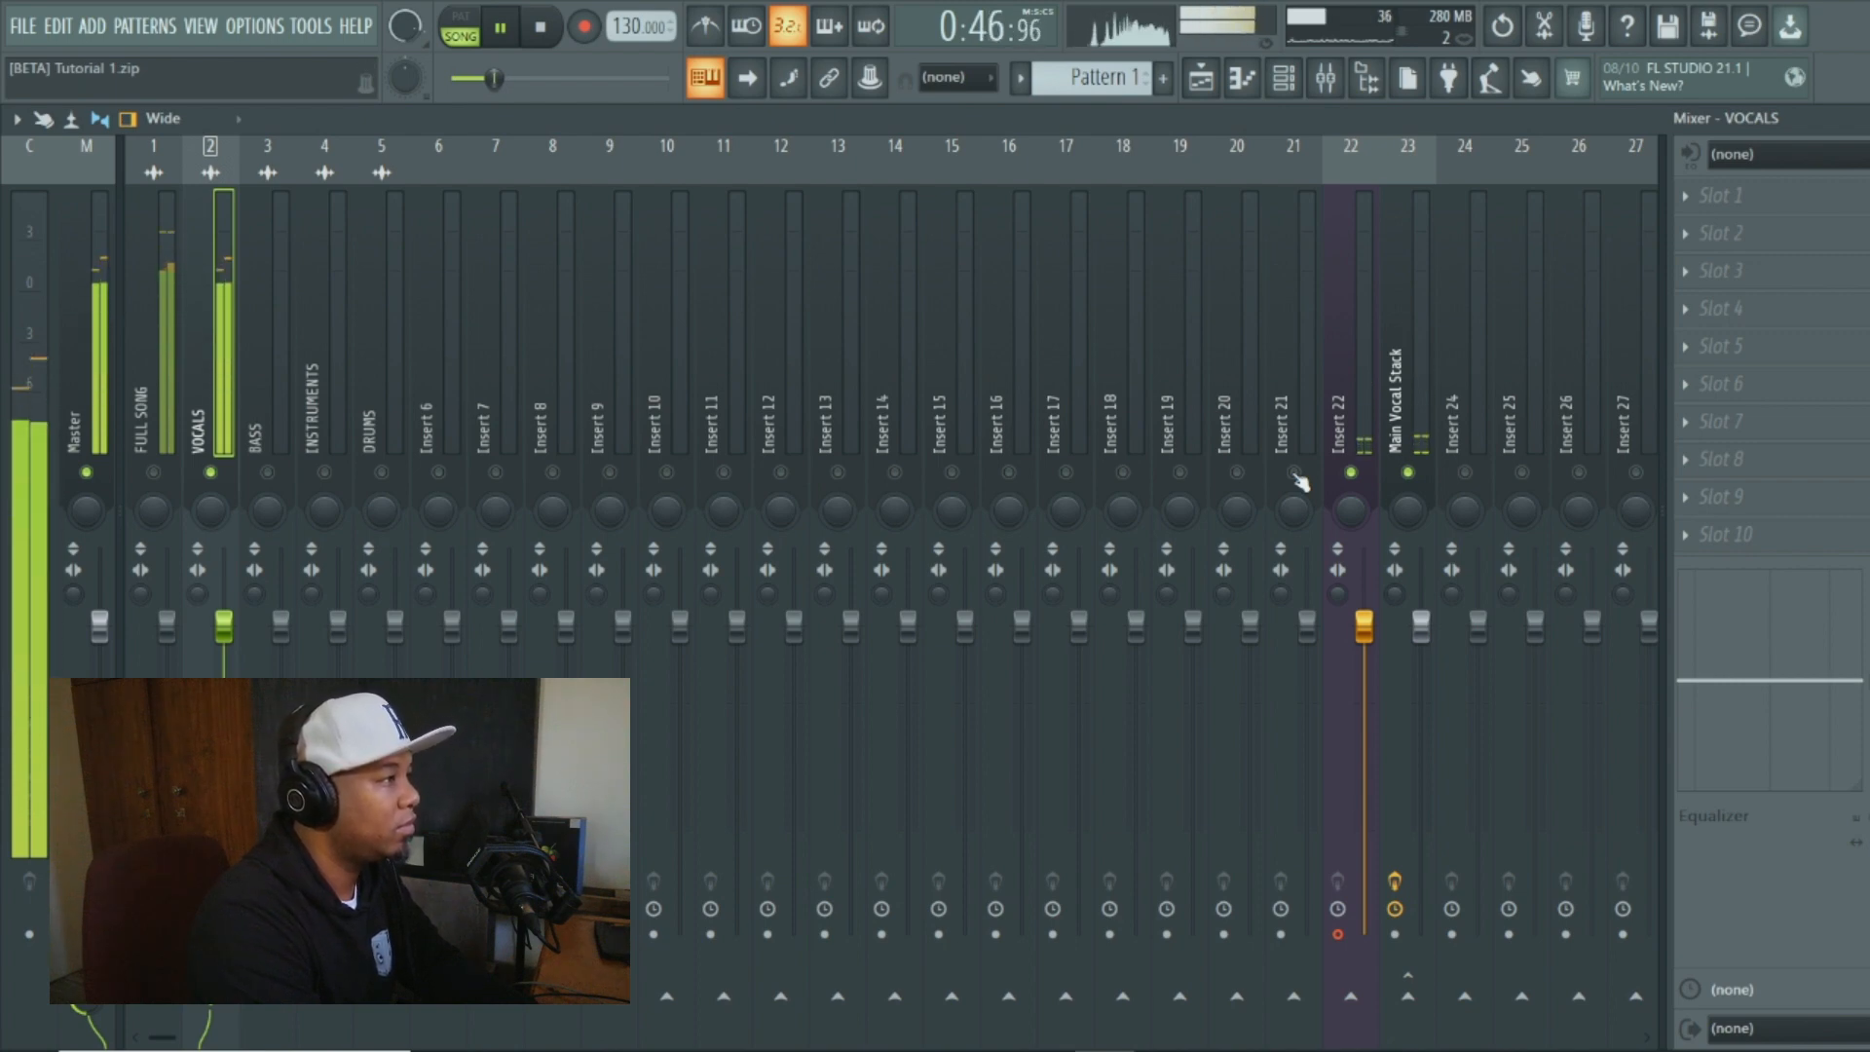
{"action": "key", "text": "space"}
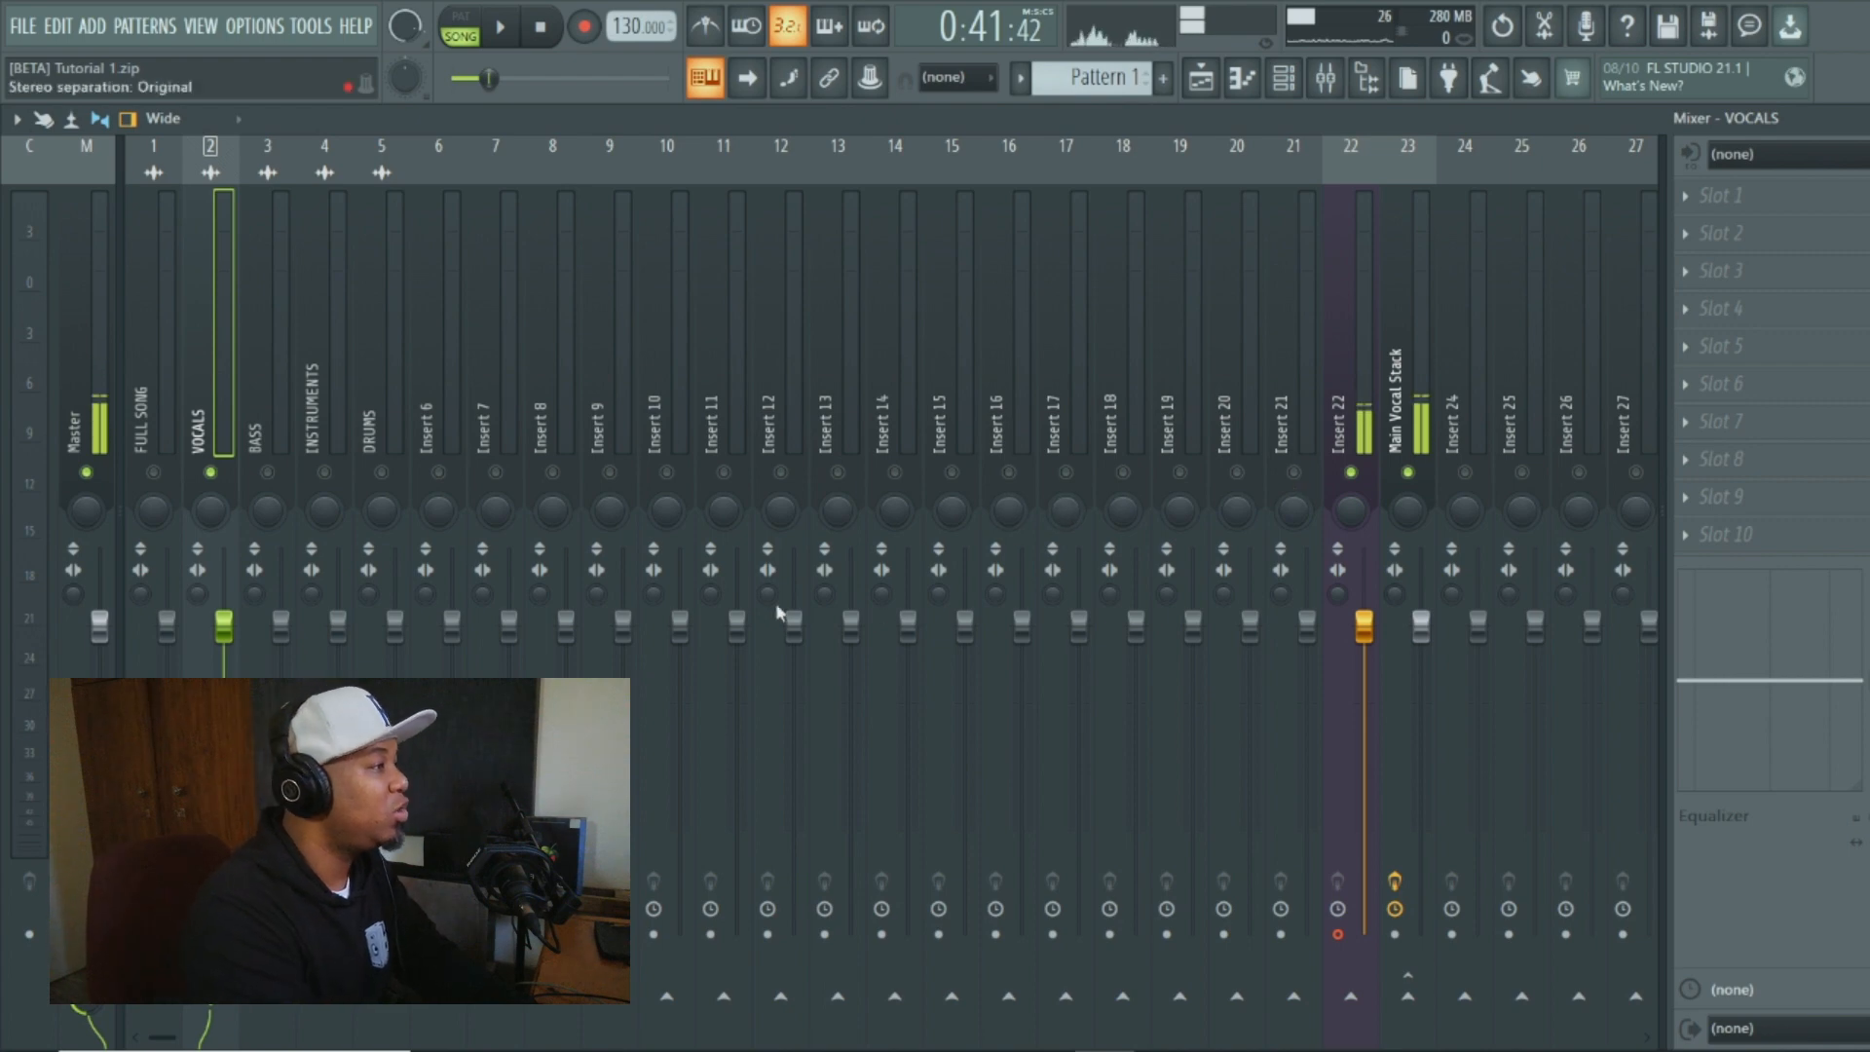
- Activate the FULL SONG mixer track alongside VOCALS and reverse the polarity of the VOCALS track
{"action": "left_click", "coordinate": [153, 473]}
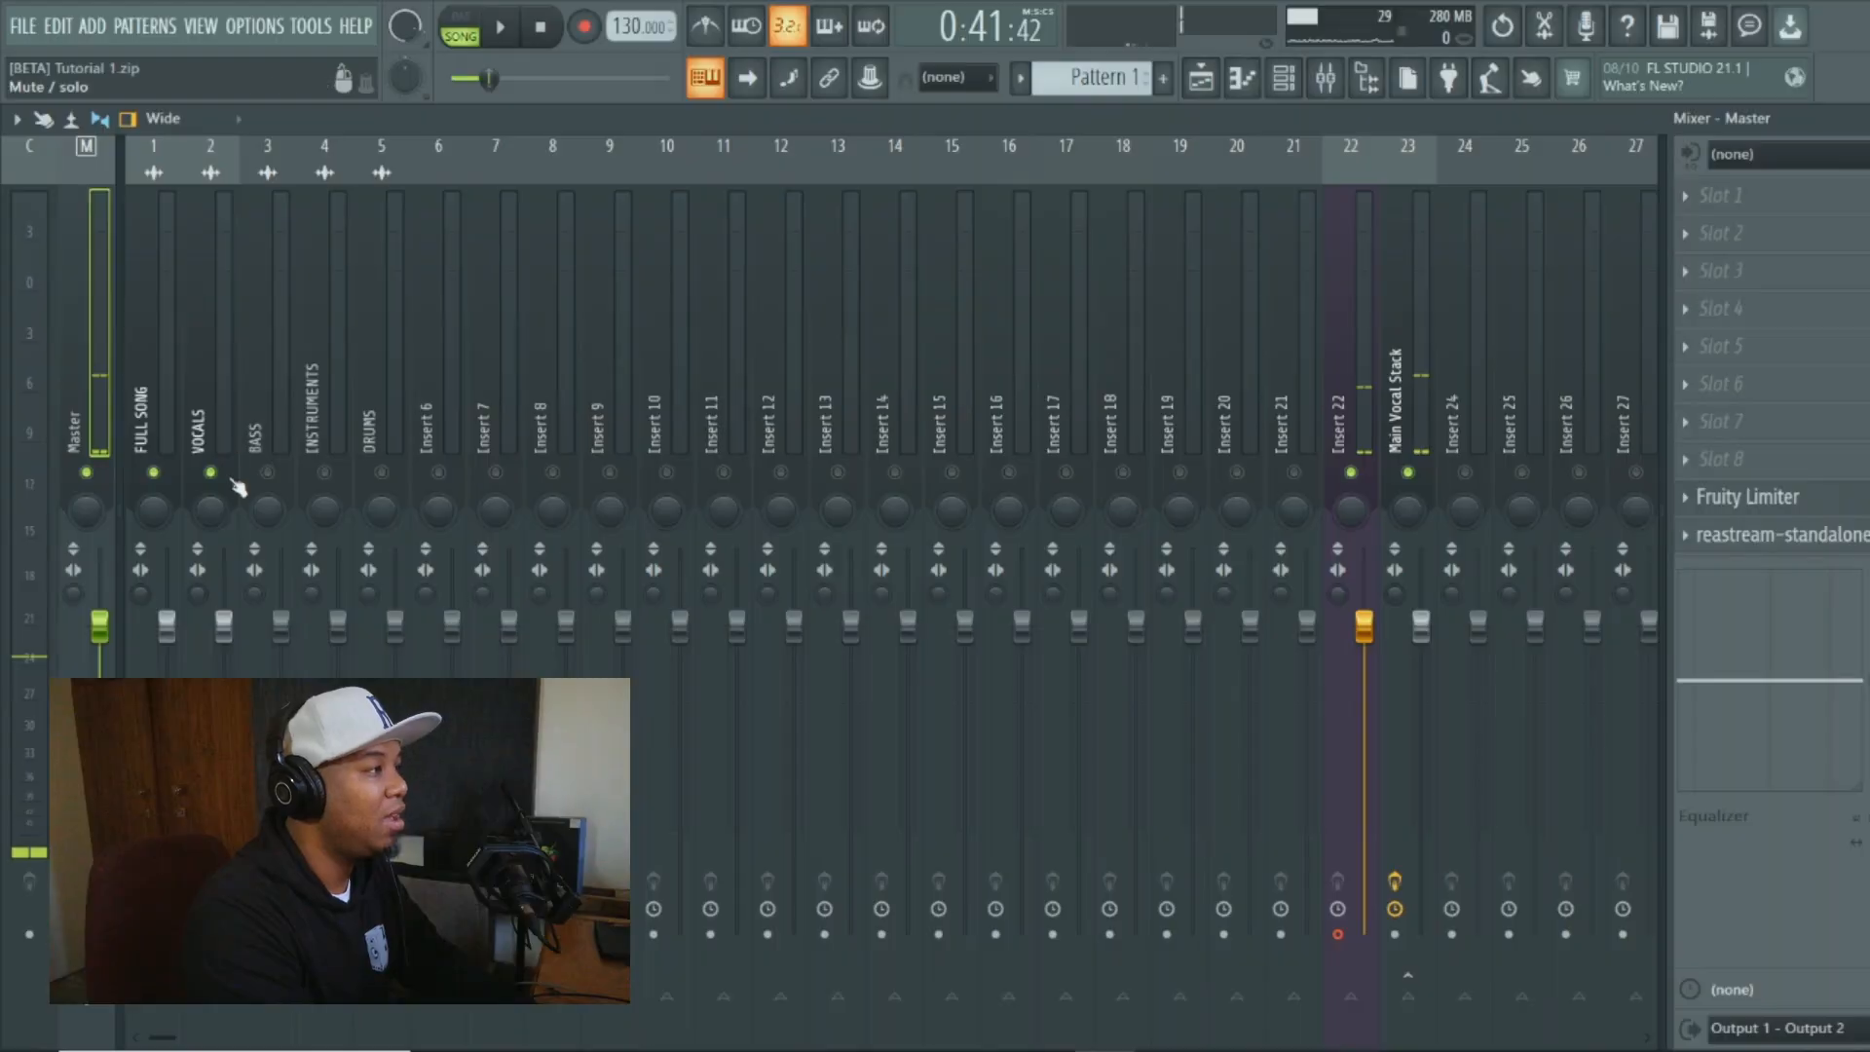
{"action": "left_click", "coordinate": [201, 550]}
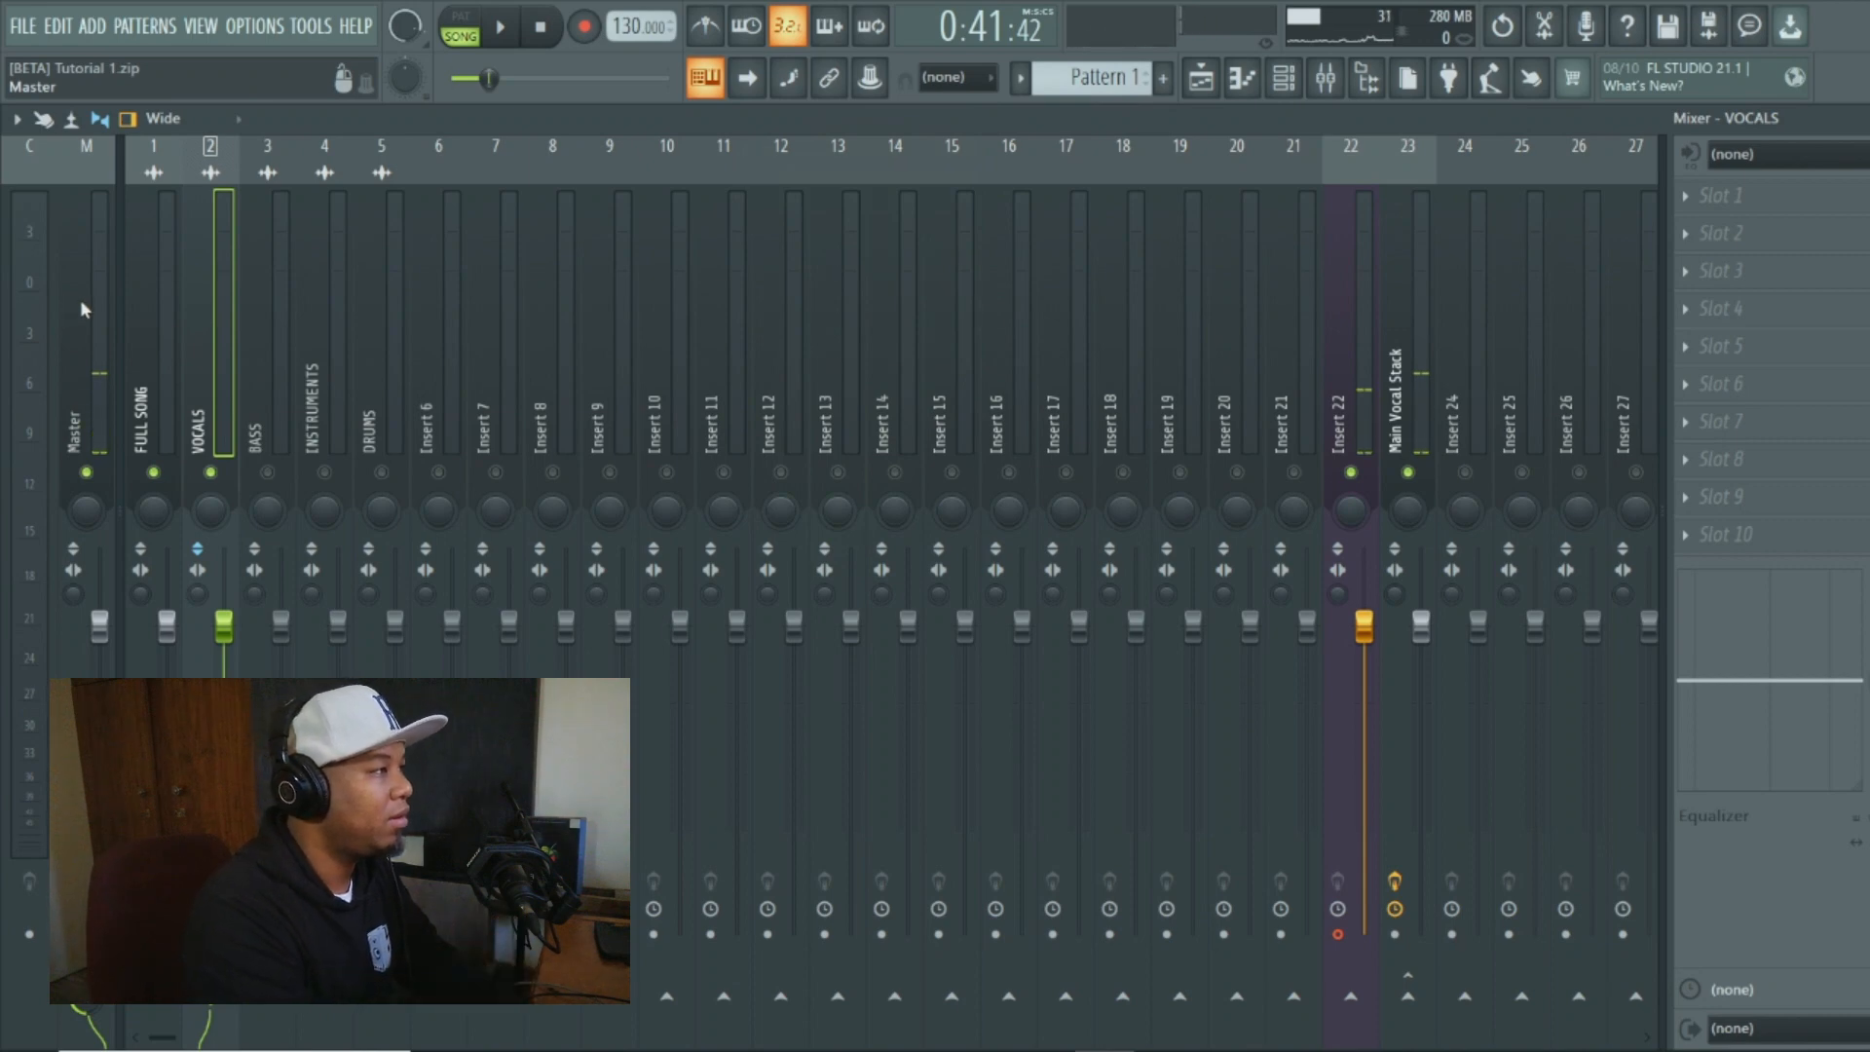
- Select the Master track and listen to FULL SONG combined with the polarity-reversed VOCALS, stopping playback at the end
{"action": "left_click", "coordinate": [81, 303]}
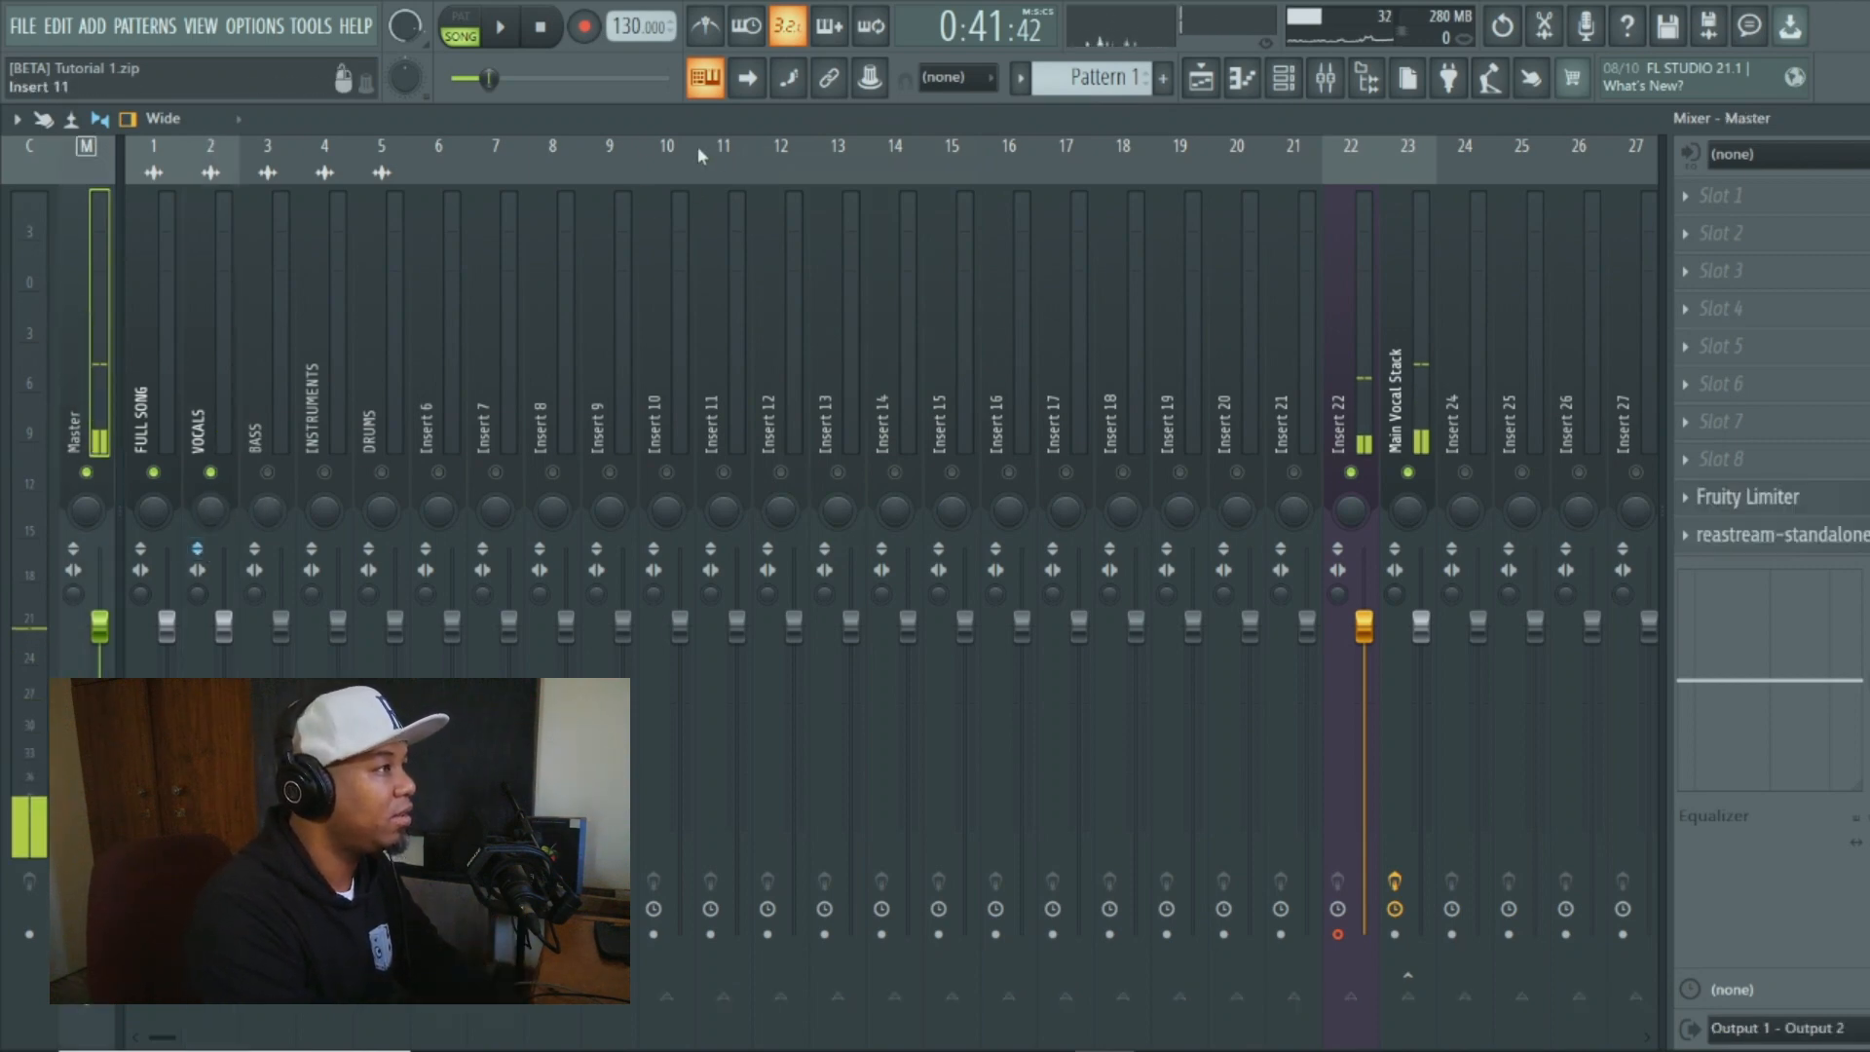
{"action": "left_click", "coordinate": [501, 27]}
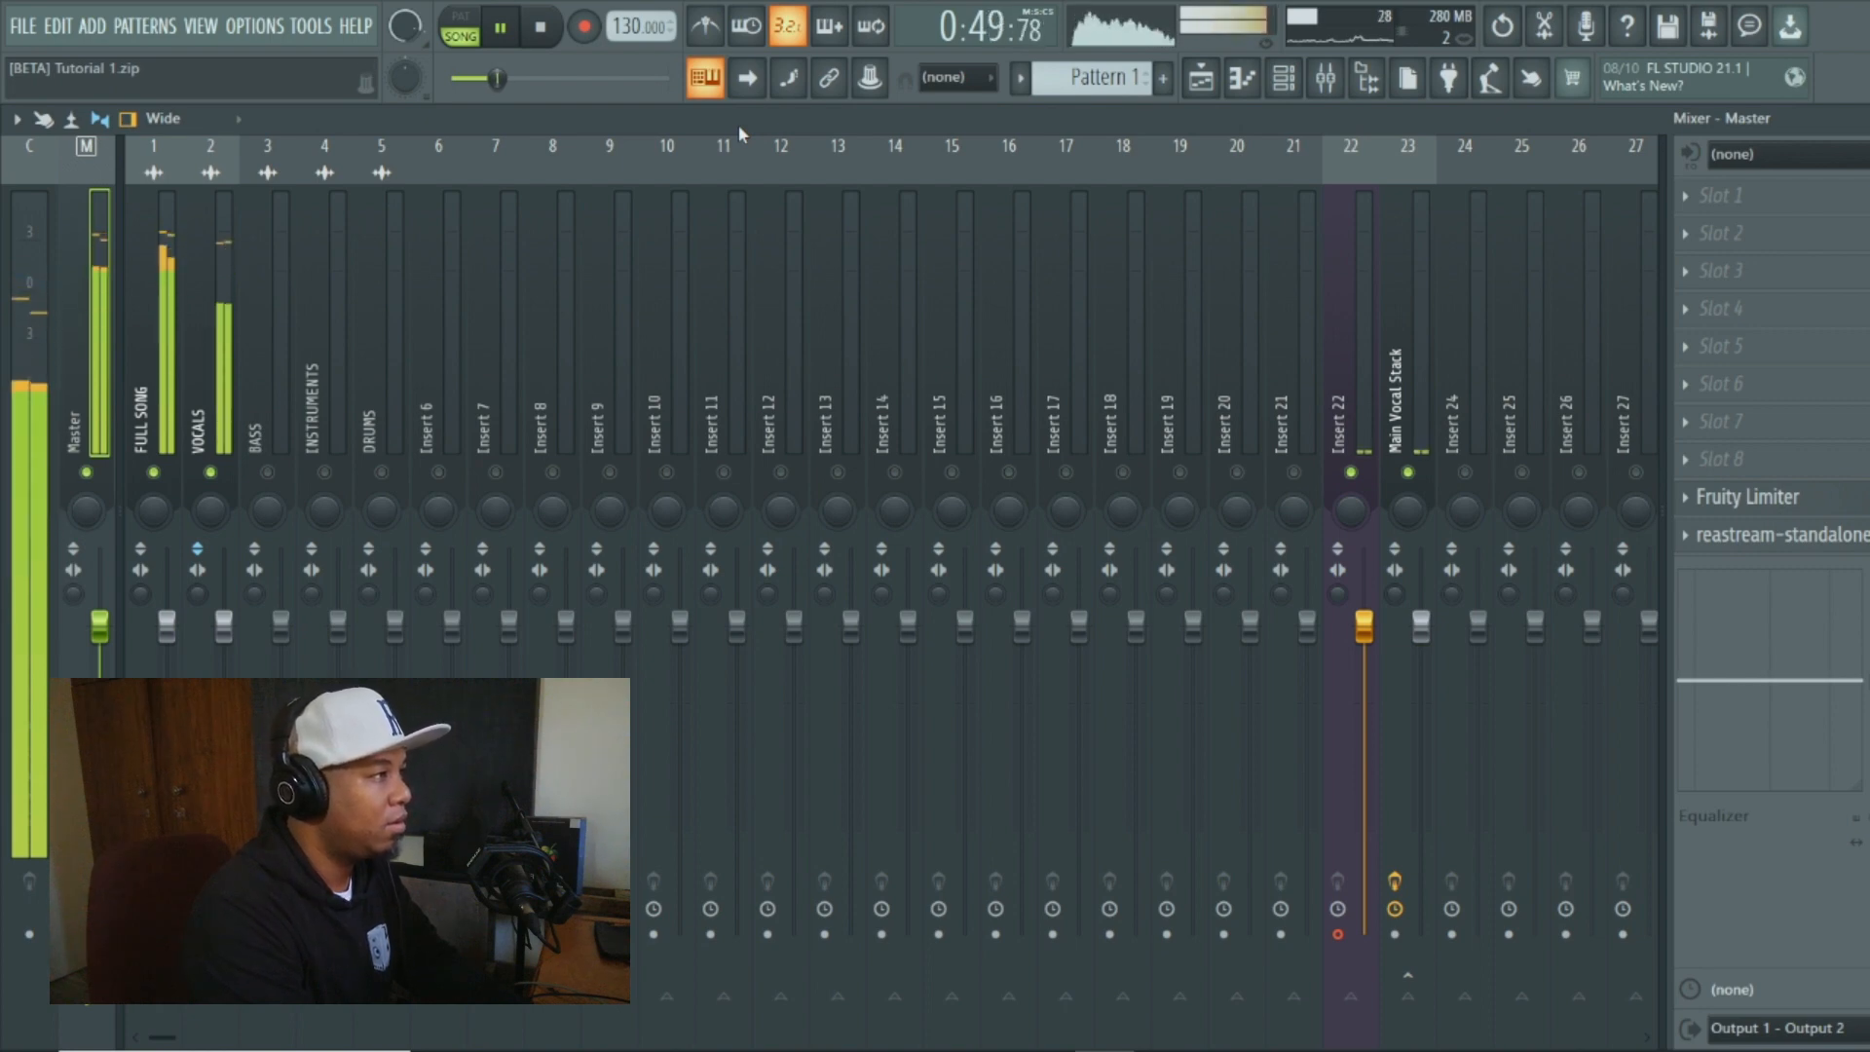
{"action": "left_click", "coordinate": [547, 26]}
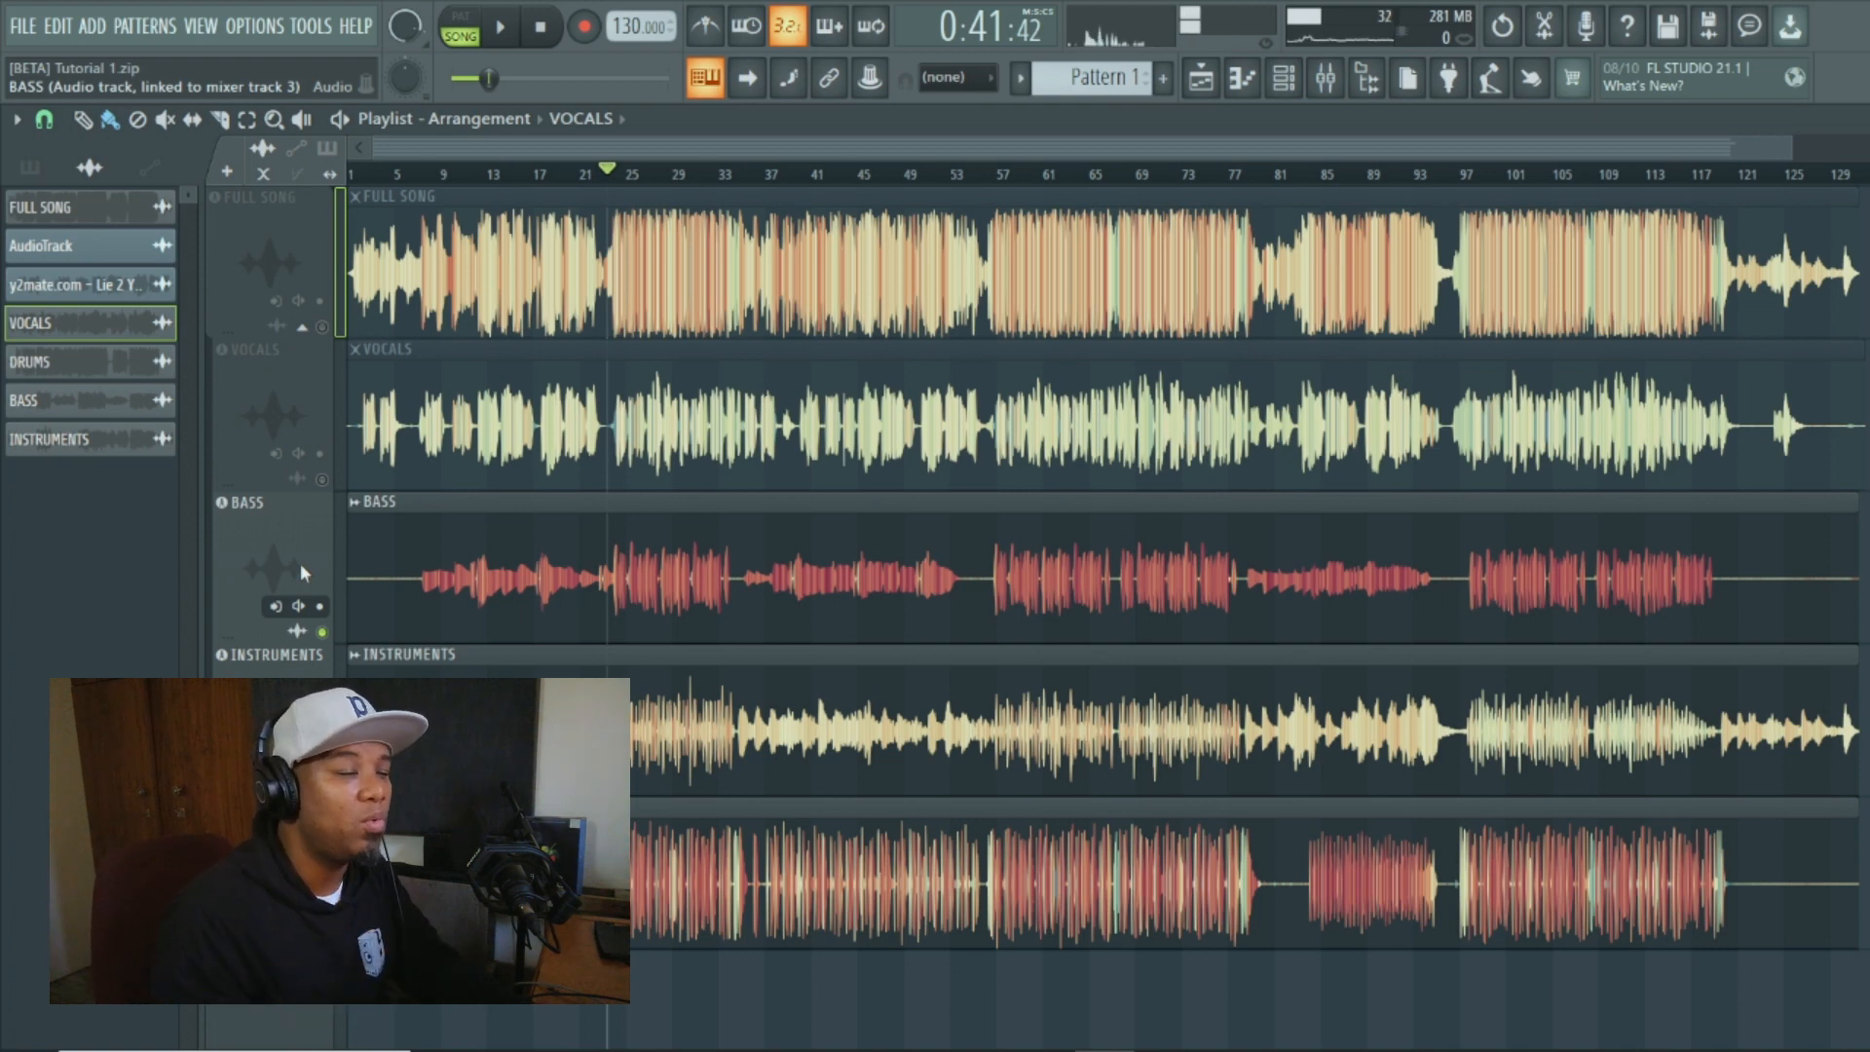
- Solo the FULL SONG track in the playlist and unmute the VOCALS track alongside it
{"action": "right_click", "coordinate": [324, 328]}
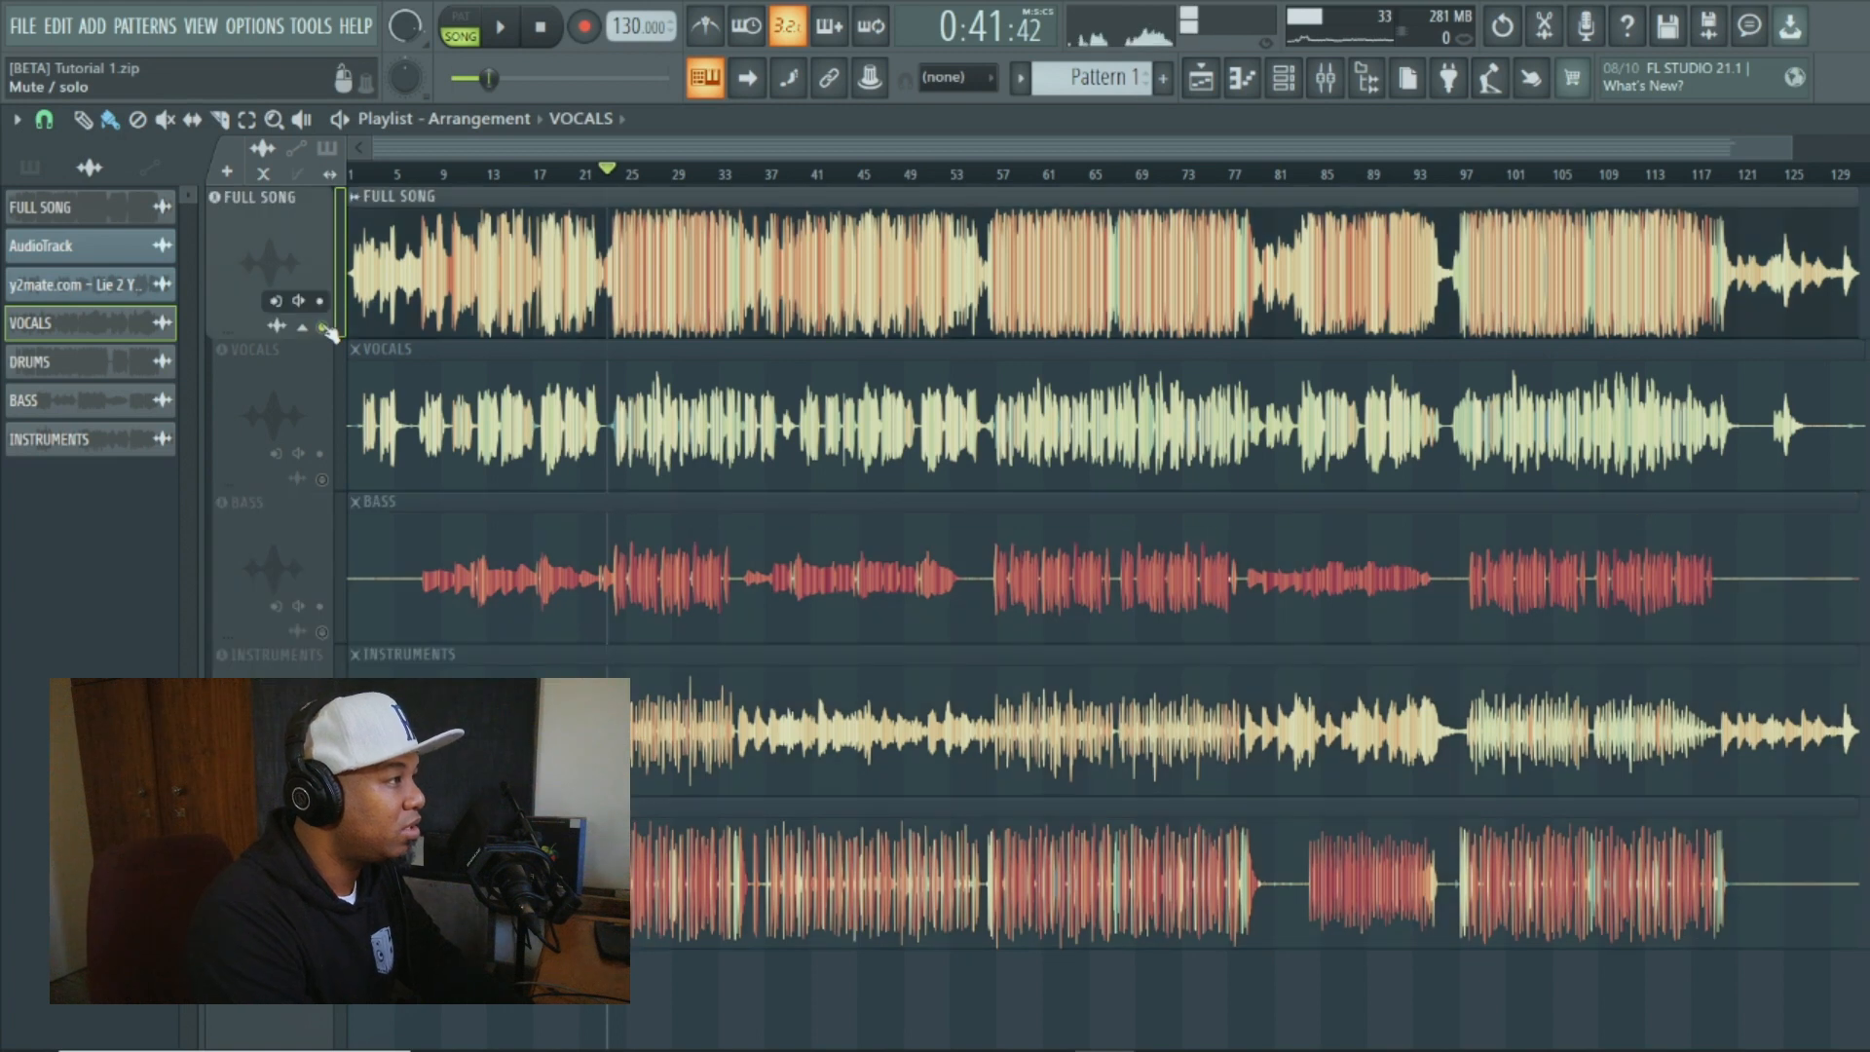
{"action": "left_click", "coordinate": [325, 480]}
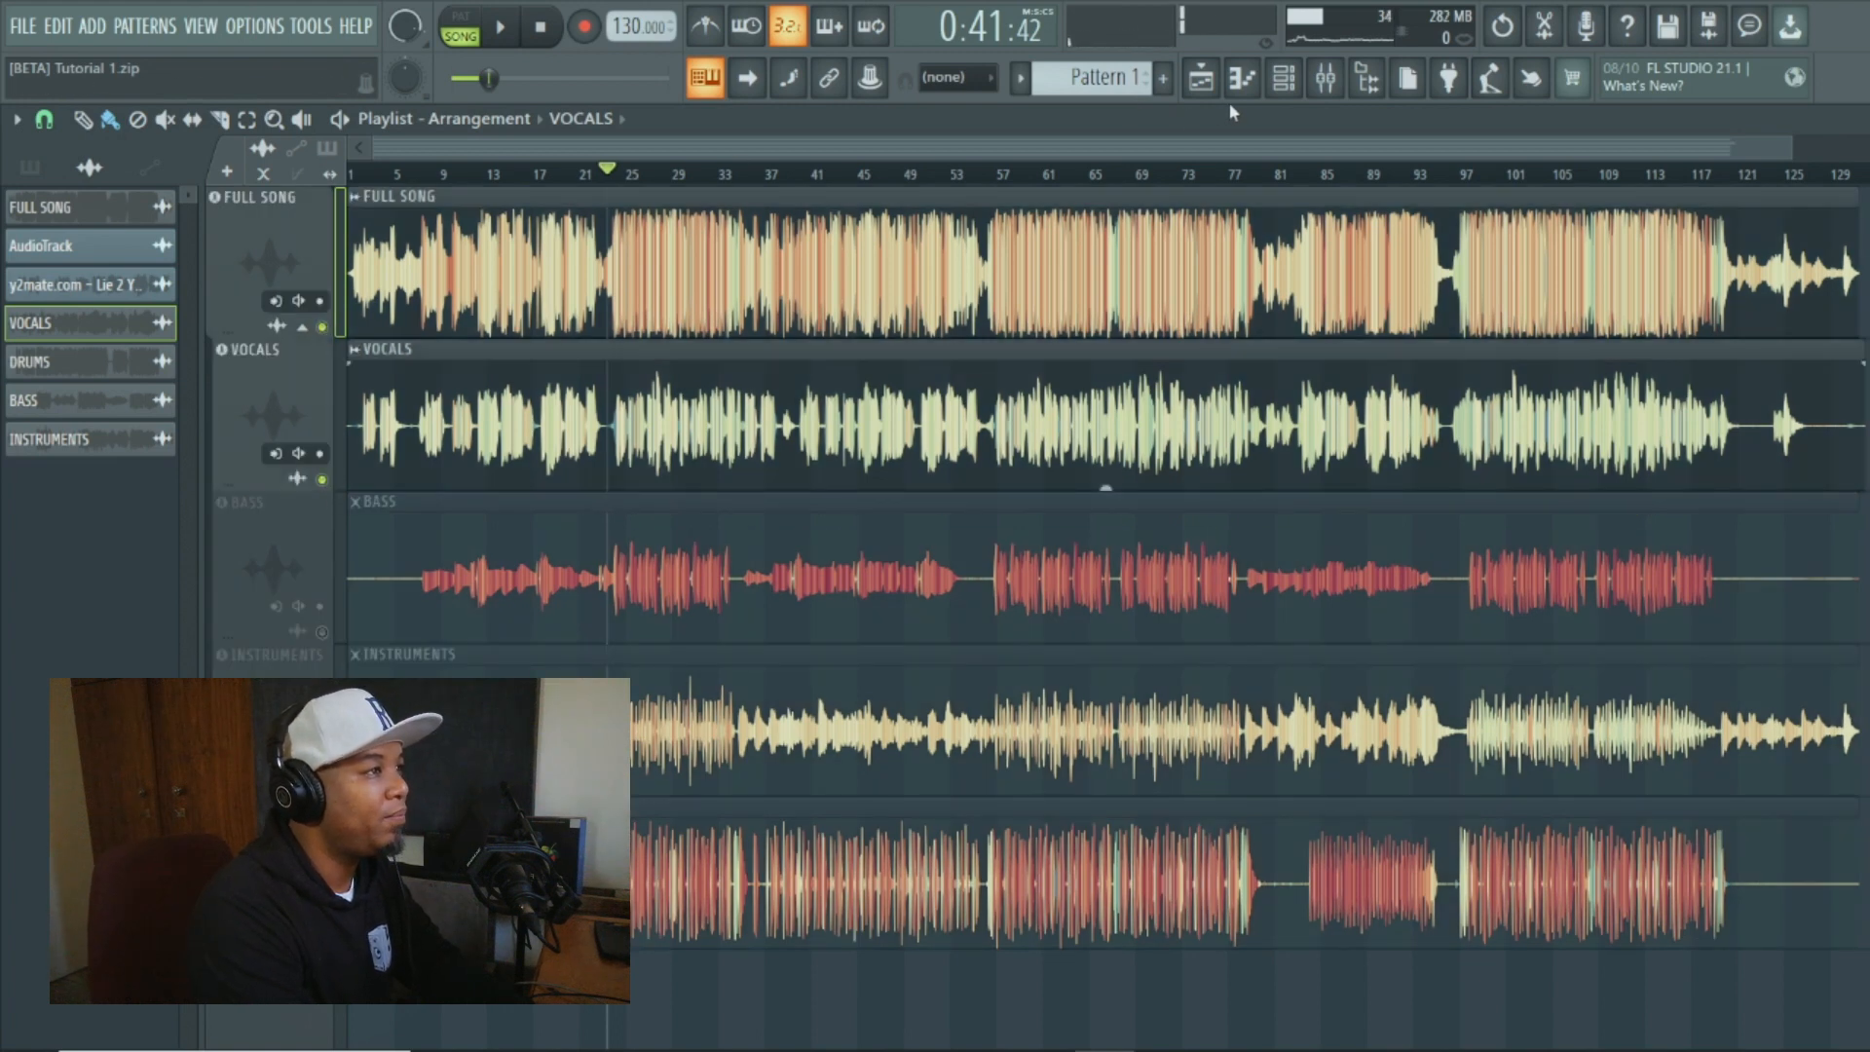